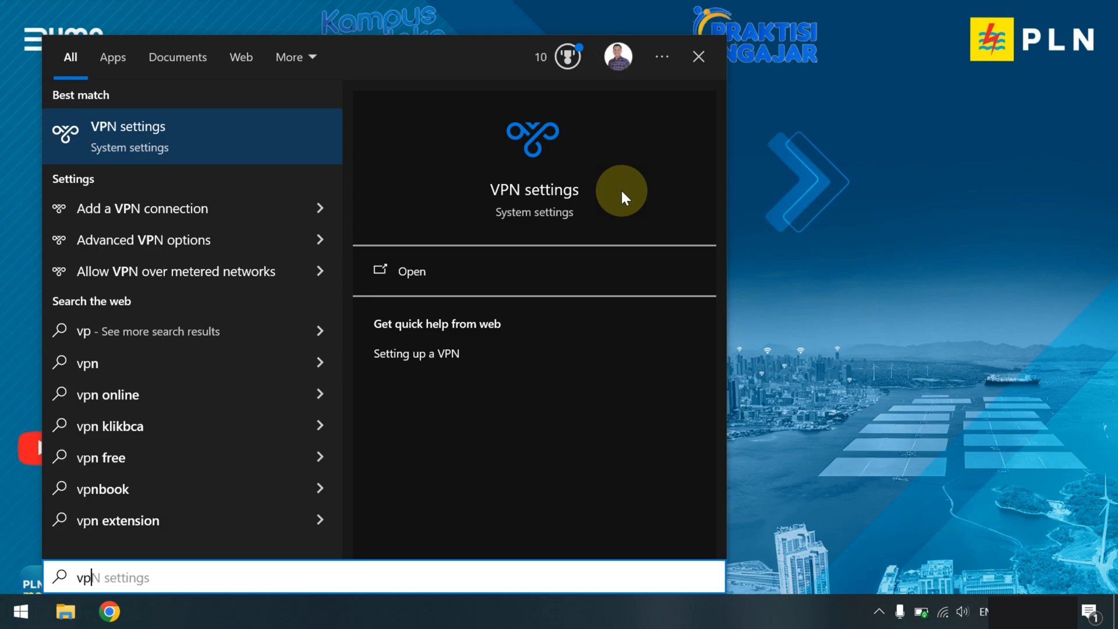
- Connect the Mapping VPN from the Windows VPN settings page
{"action": "left_click", "coordinate": [172, 140]}
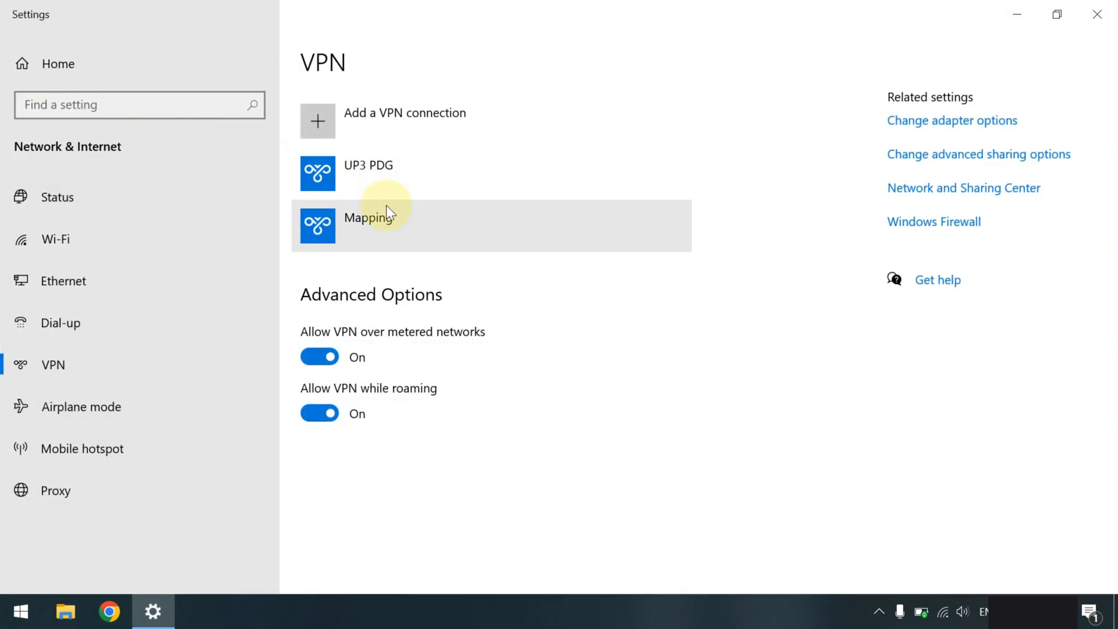
{"action": "left_click", "coordinate": [384, 214]}
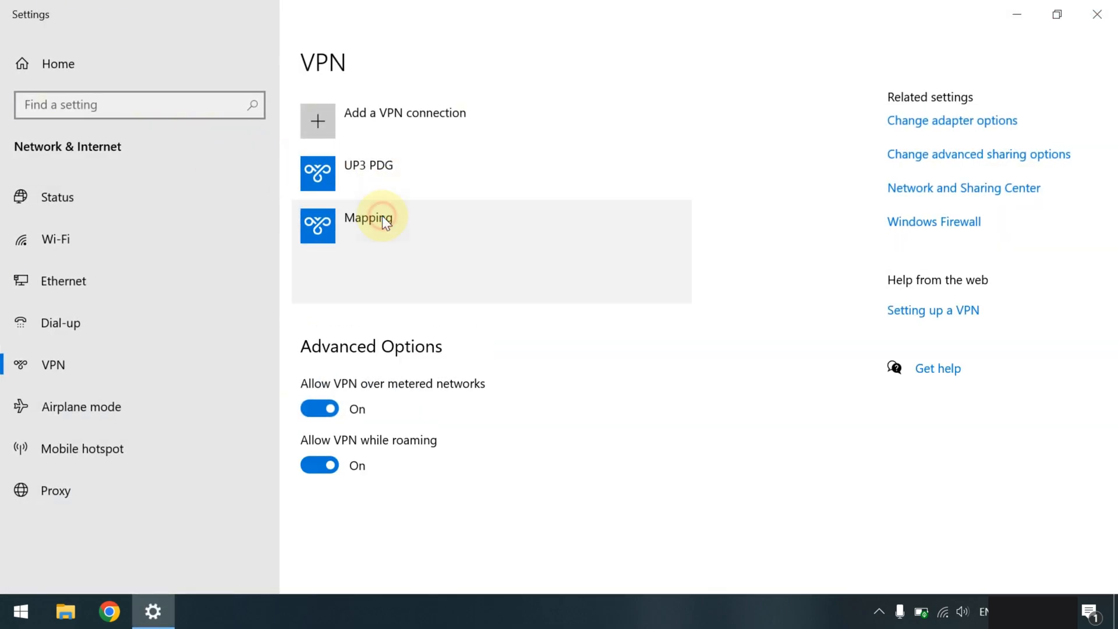
{"action": "left_click", "coordinate": [431, 277]}
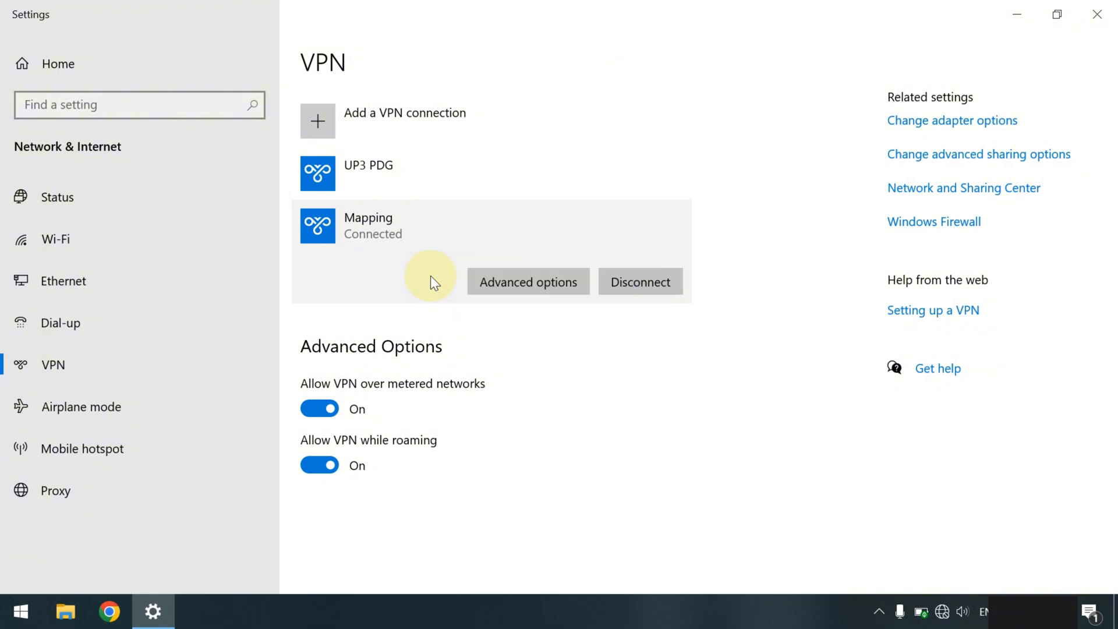
{"action": "key", "text": "super"}
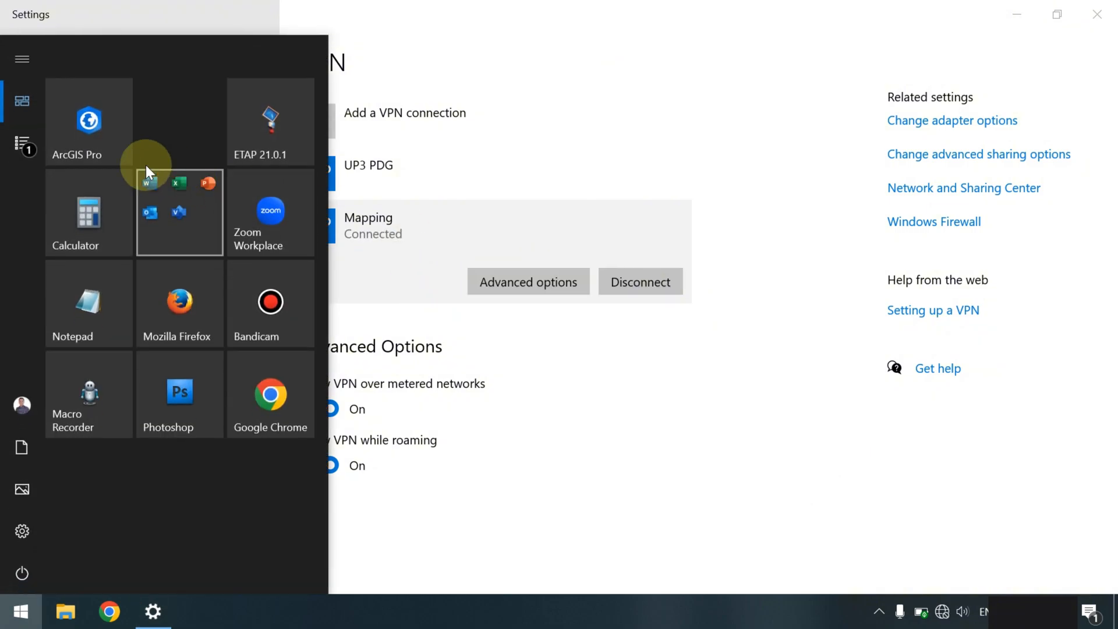
- Launch ArcGIS Pro from the Start menu and wait for its start page
{"action": "left_click", "coordinate": [103, 141]}
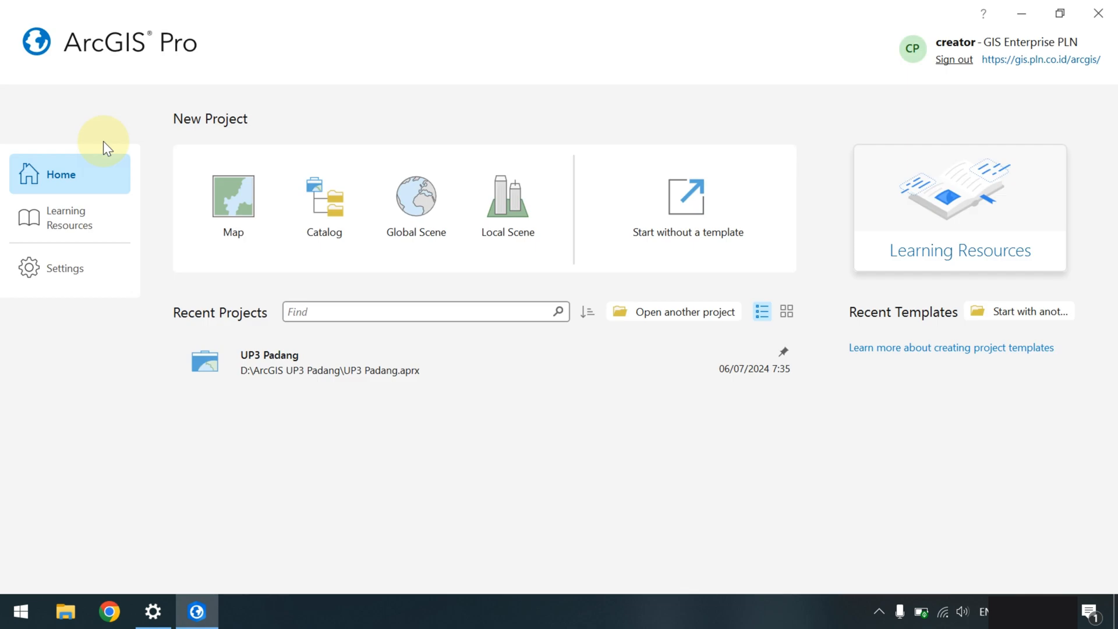
- Open the UP3 Padang project from Recent Projects
{"action": "left_click", "coordinate": [296, 355]}
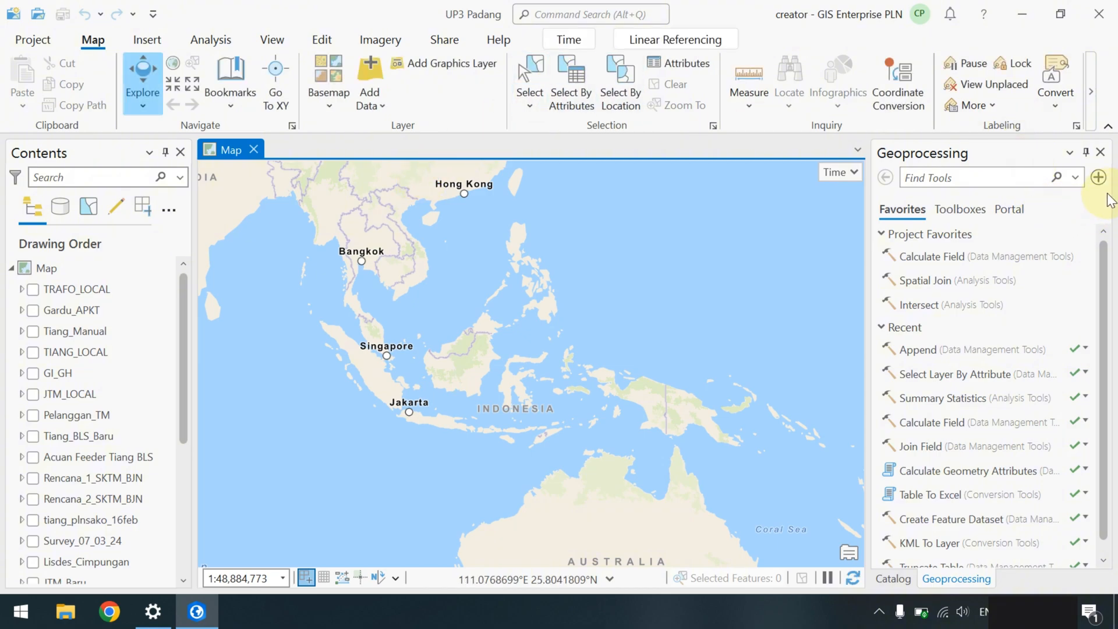
- Close Geoprocessing, zoom to Sumatra, and turn on and expand the JTM_LOCAL layer
{"action": "left_click", "coordinate": [1099, 153]}
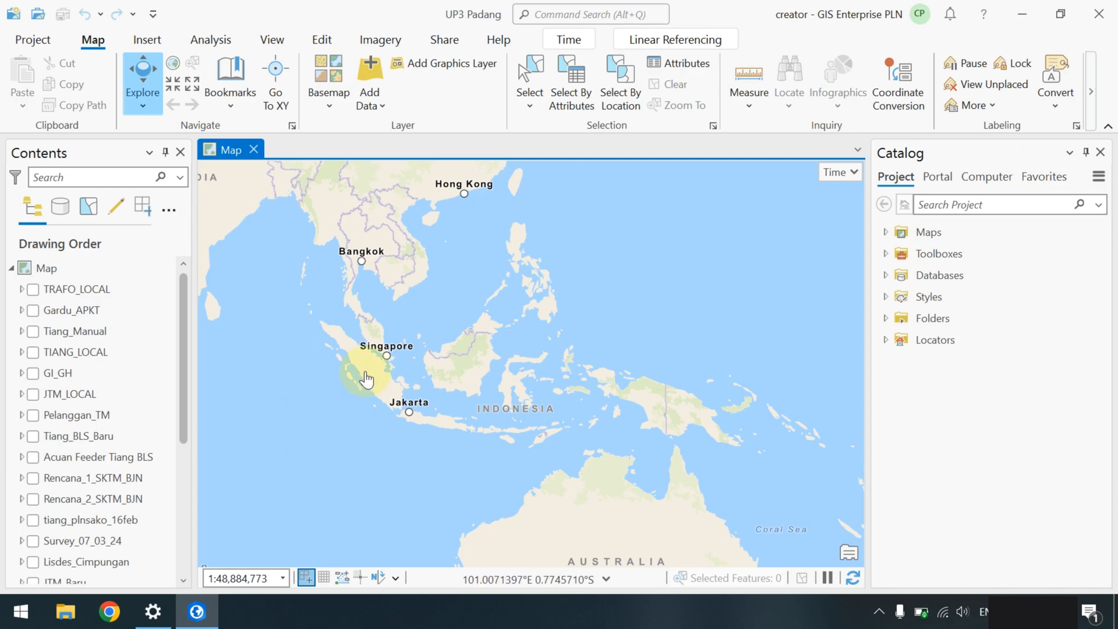
{"action": "scroll", "coordinate": [368, 379], "scroll_direction": "up", "scroll_amount": 2}
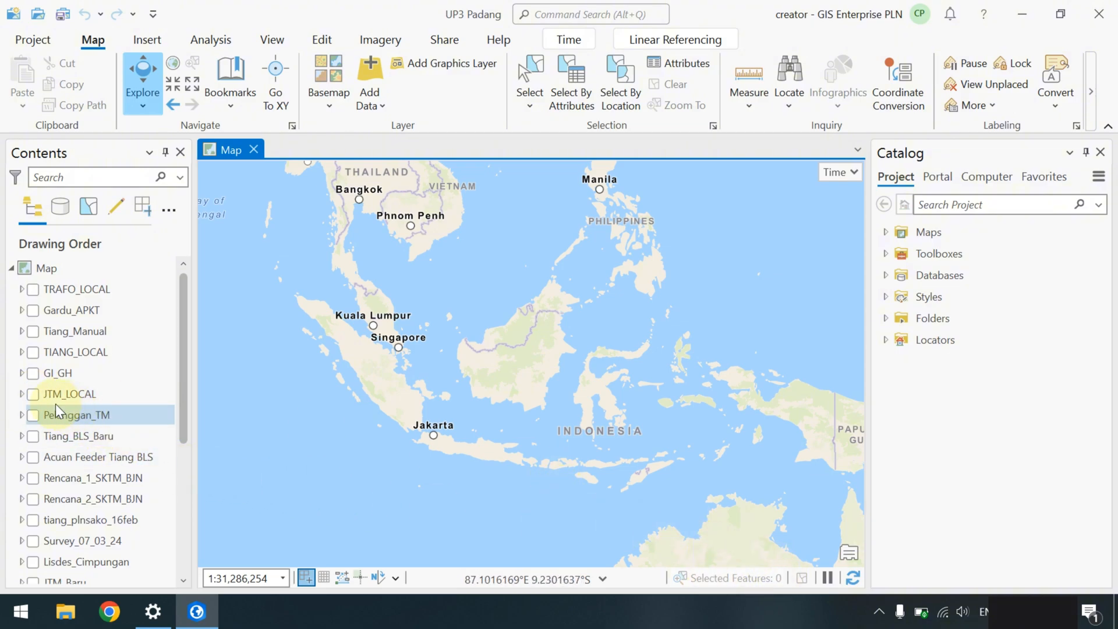
{"action": "left_click", "coordinate": [33, 394]}
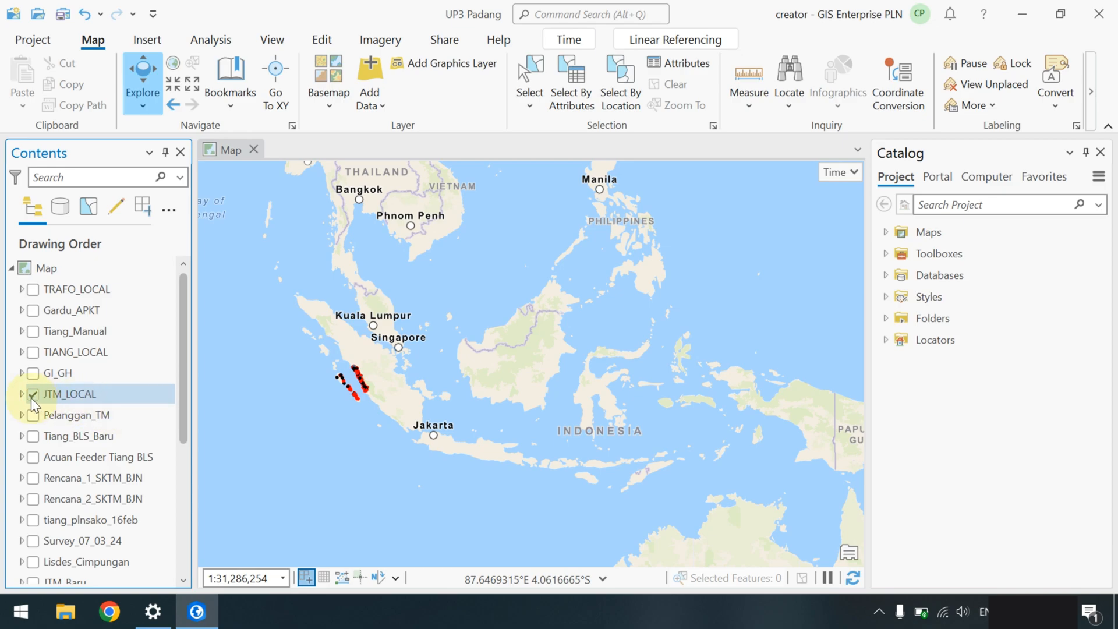
{"action": "left_click", "coordinate": [21, 395]}
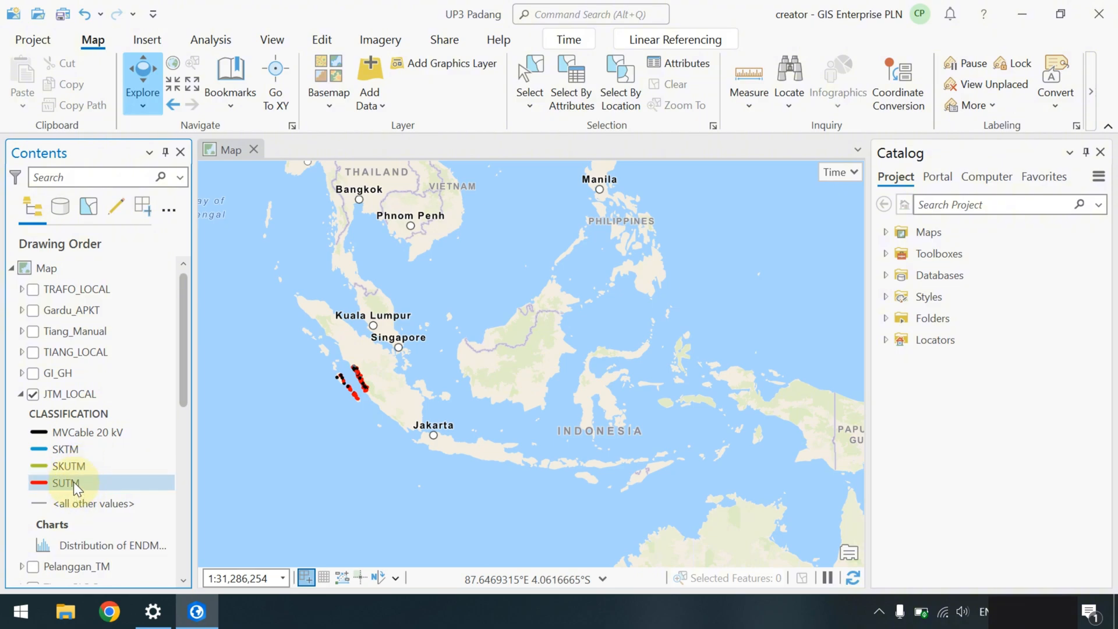
- Open the JTM_LOCAL attribute table and sort it ascending by ASSETNUM
{"action": "right_click", "coordinate": [74, 396]}
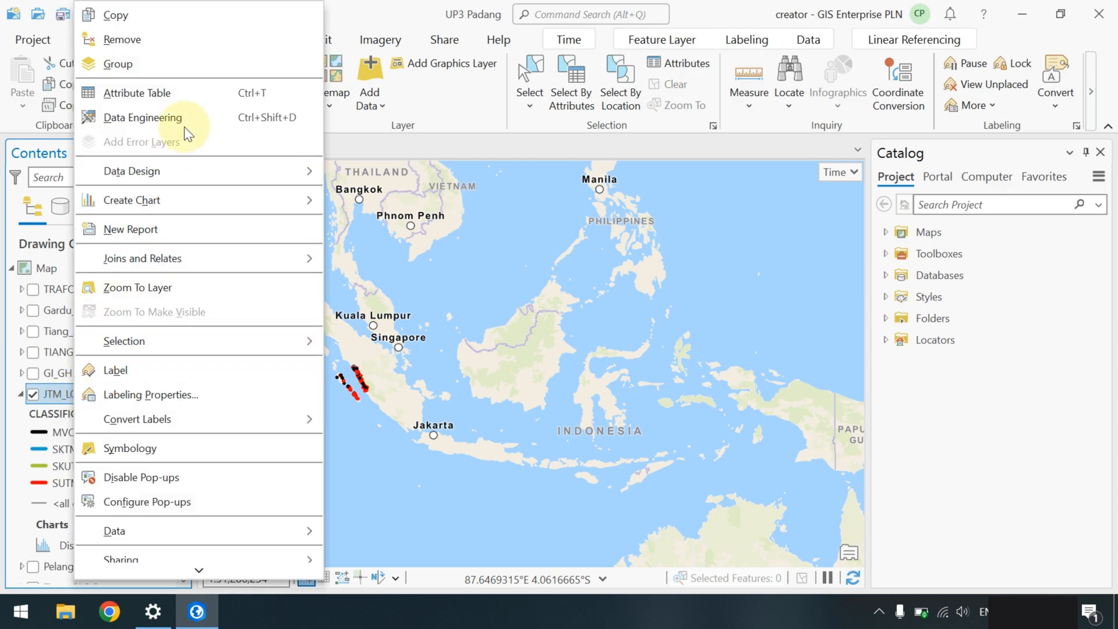
{"action": "left_click", "coordinate": [189, 94]}
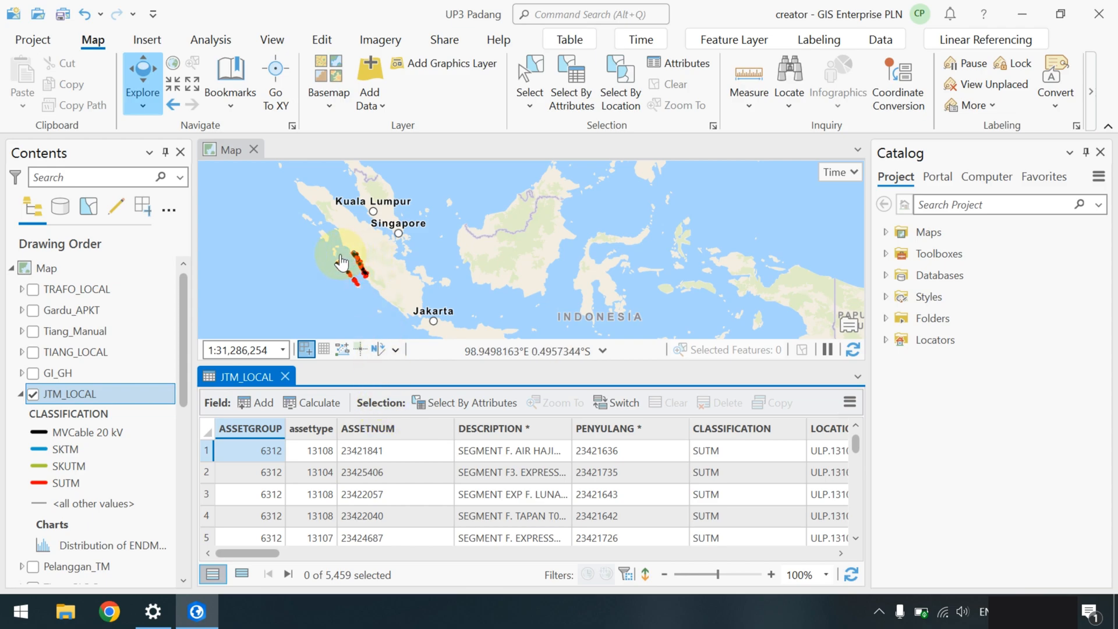
{"action": "right_click", "coordinate": [386, 428]}
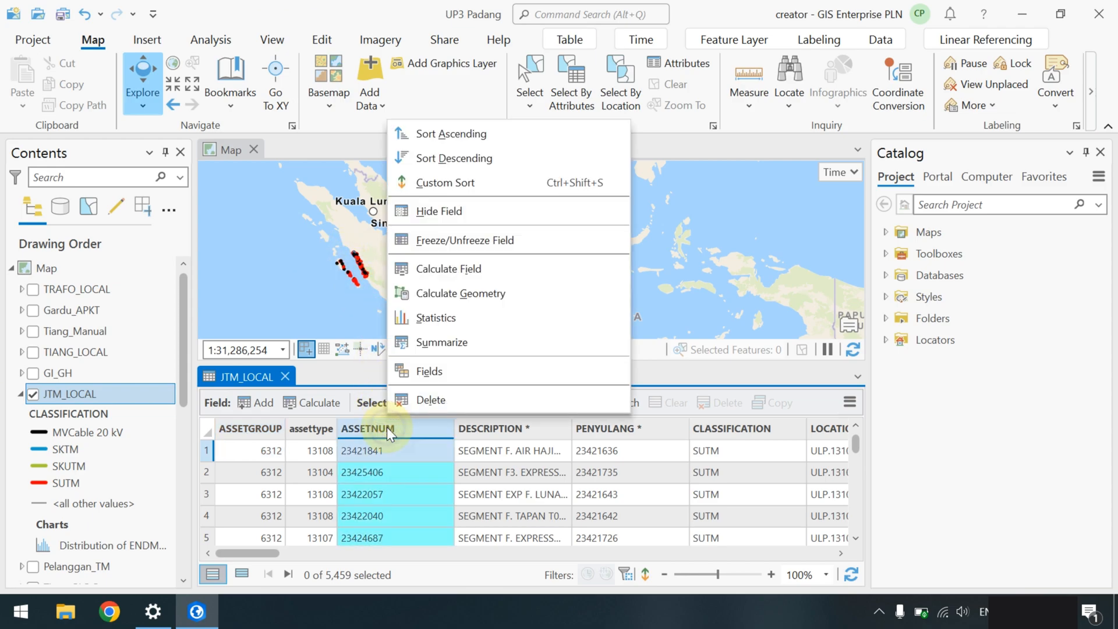
{"action": "left_click", "coordinate": [444, 134]}
{"action": "scroll", "coordinate": [380, 466], "scroll_direction": "down", "scroll_amount": 2}
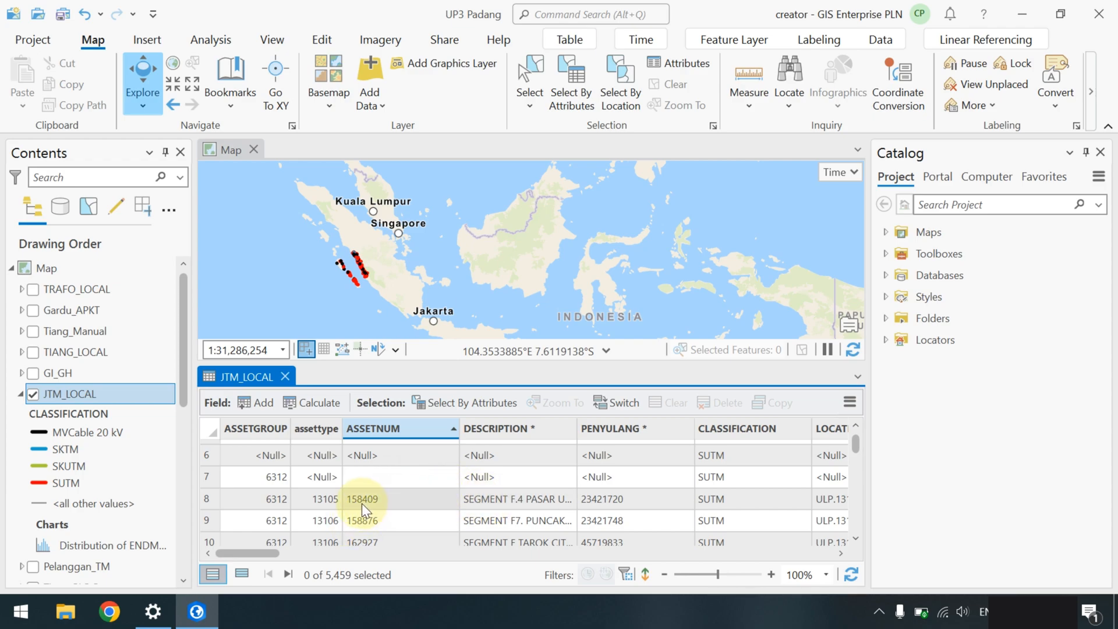
{"action": "left_click_drag", "start_coordinate": [272, 555], "coordinate": [341, 560]}
{"action": "left_click_drag", "start_coordinate": [350, 562], "coordinate": [358, 564]}
- Sort the table ascending by ENDMEASURE to reveal the null values
{"action": "right_click", "coordinate": [534, 430]}
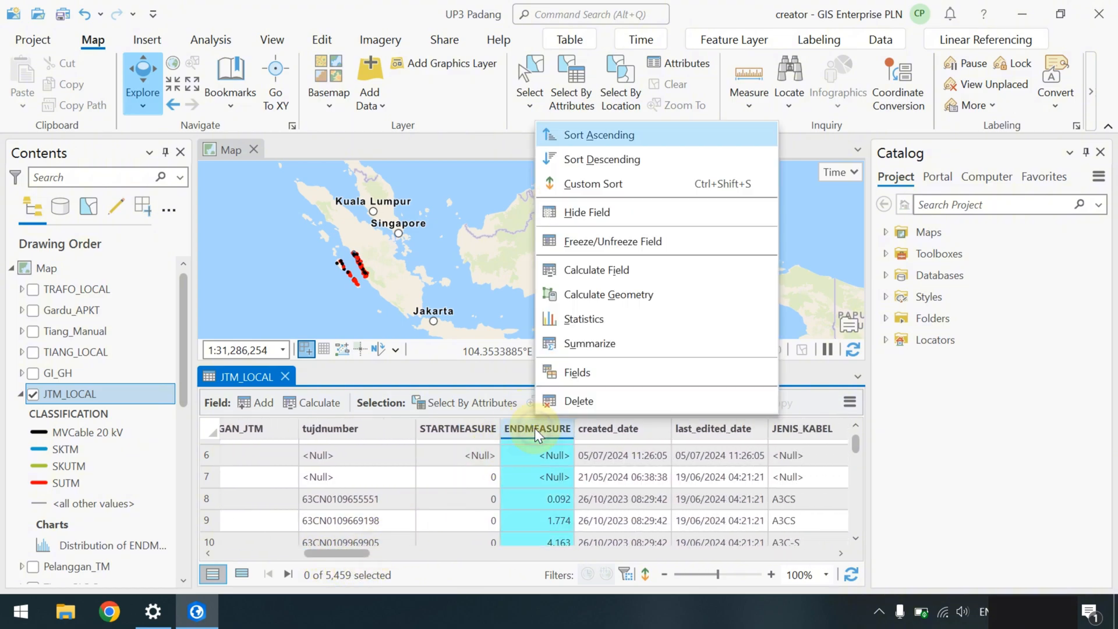
{"action": "left_click", "coordinate": [615, 131]}
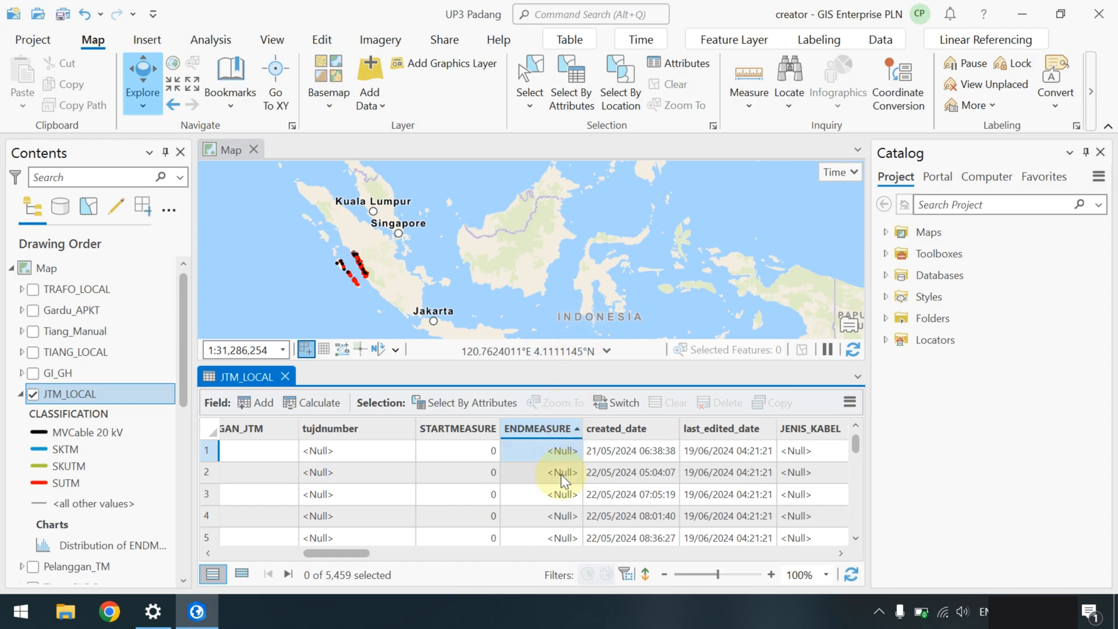
{"action": "scroll", "coordinate": [562, 478], "scroll_direction": "down", "scroll_amount": 4}
{"action": "scroll", "coordinate": [566, 477], "scroll_direction": "up", "scroll_amount": 5}
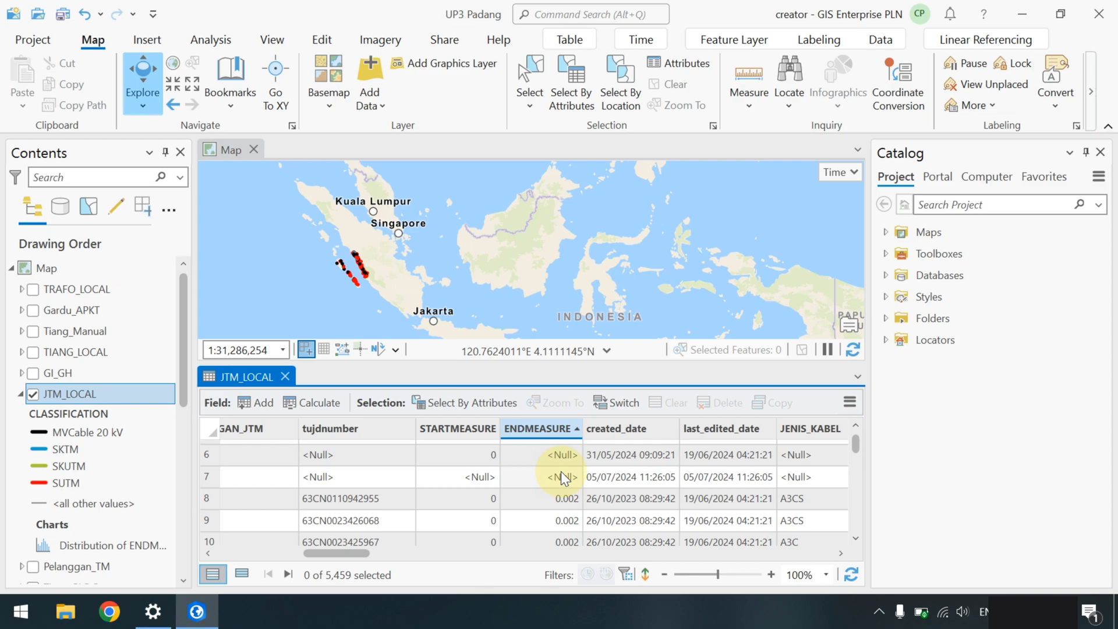
{"action": "scroll", "coordinate": [561, 471], "scroll_direction": "up", "scroll_amount": 3}
{"action": "scroll", "coordinate": [561, 472], "scroll_direction": "down", "scroll_amount": 3}
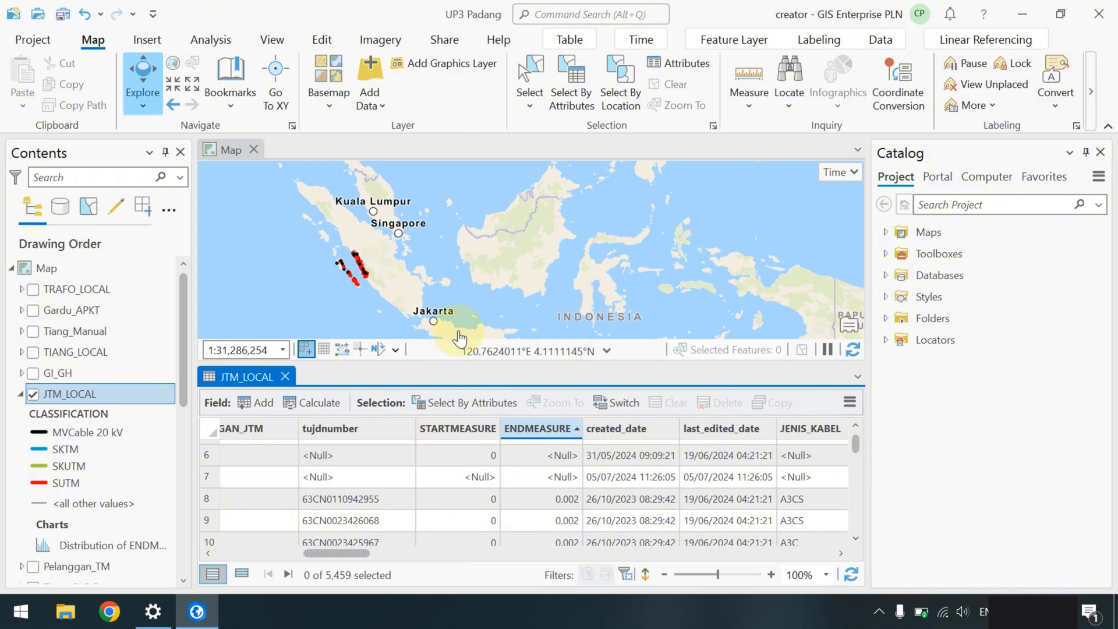
- Select the 5,452 records where ENDMEASURE is not null and list only them
{"action": "left_click", "coordinate": [570, 103]}
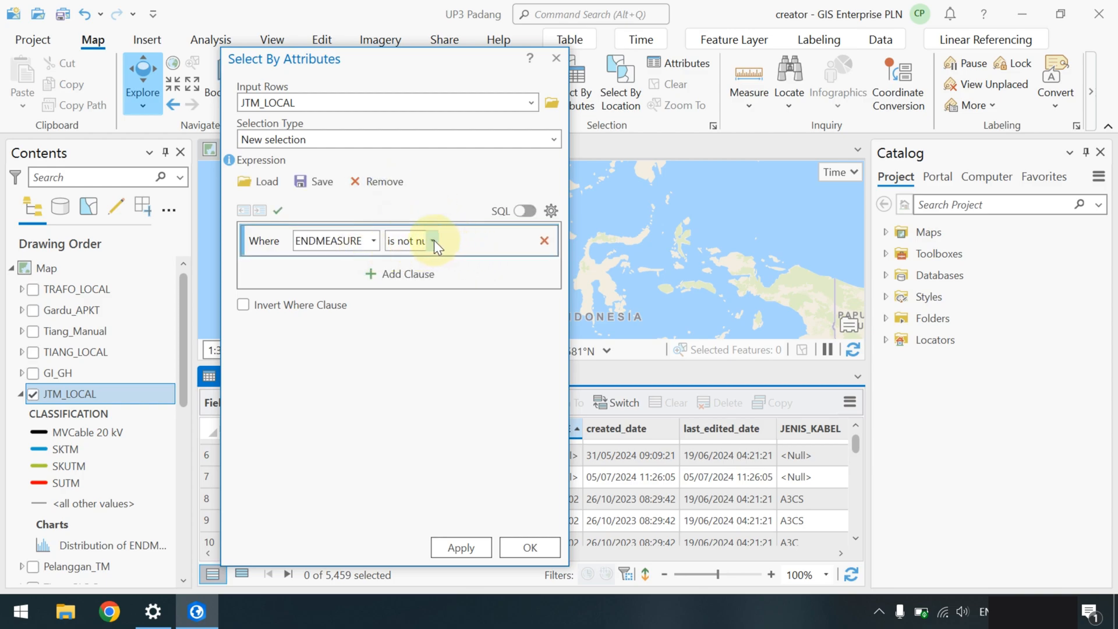
{"action": "left_click", "coordinate": [433, 241]}
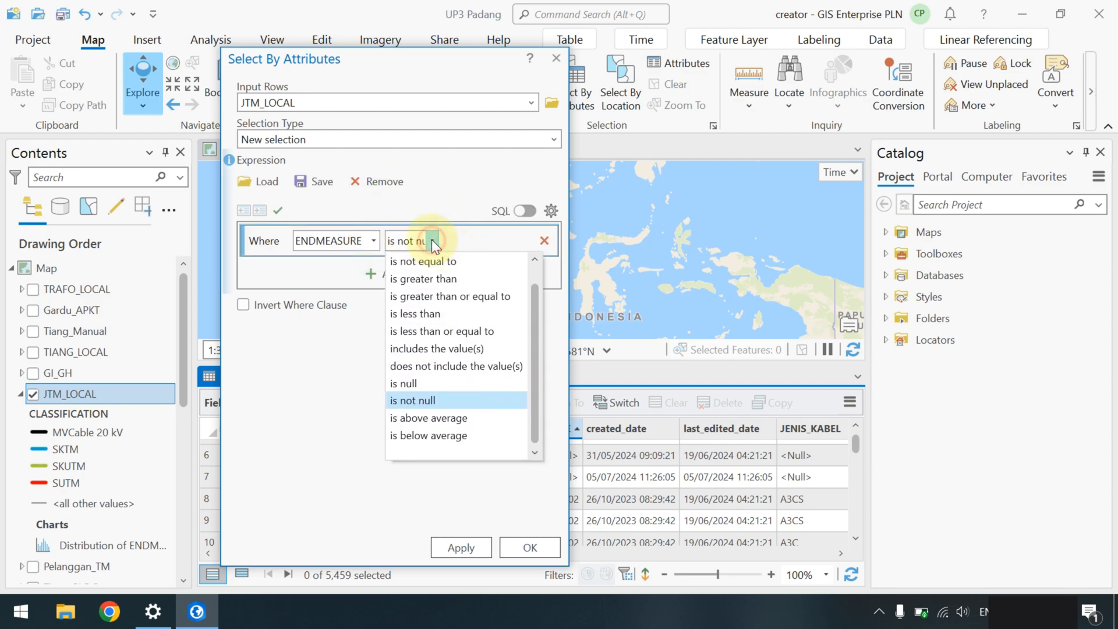
{"action": "left_click", "coordinate": [409, 401]}
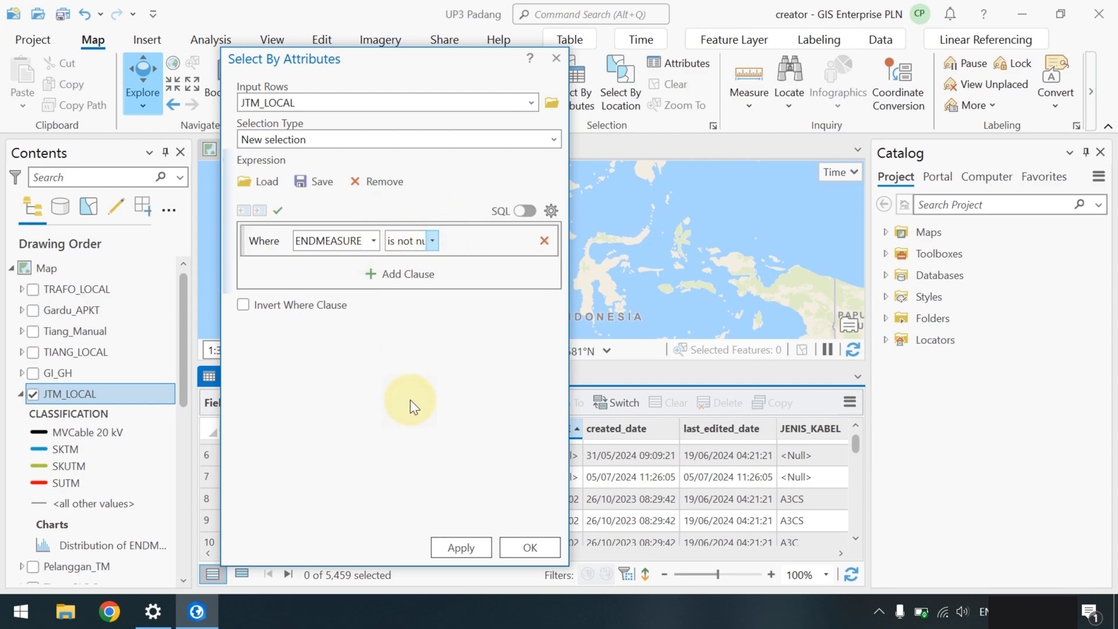
{"action": "left_click", "coordinate": [522, 549]}
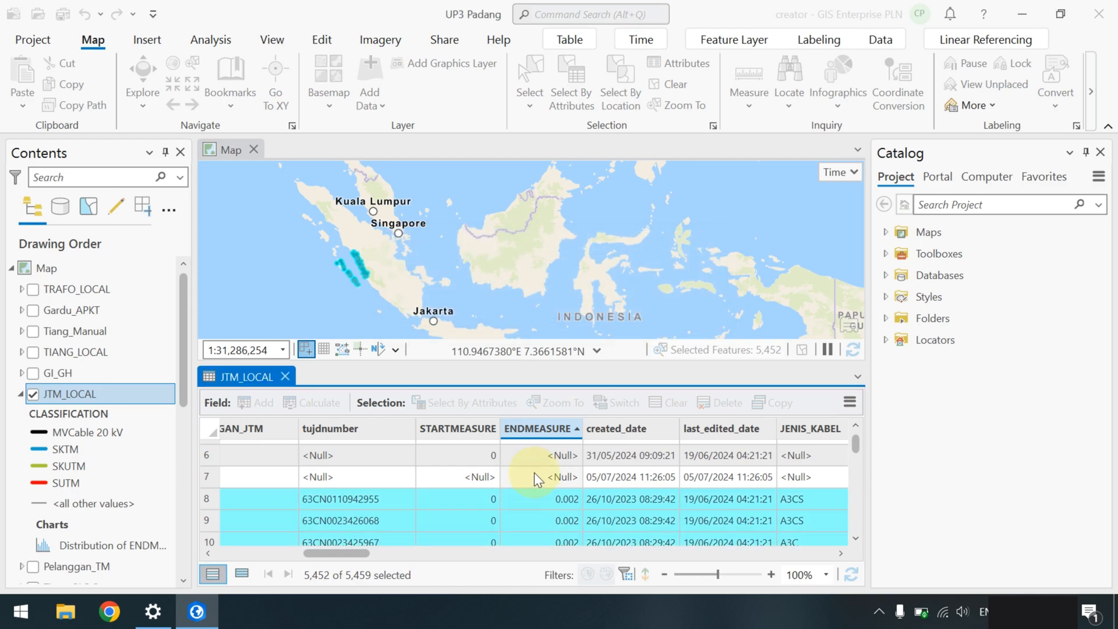
{"action": "left_click", "coordinate": [240, 574]}
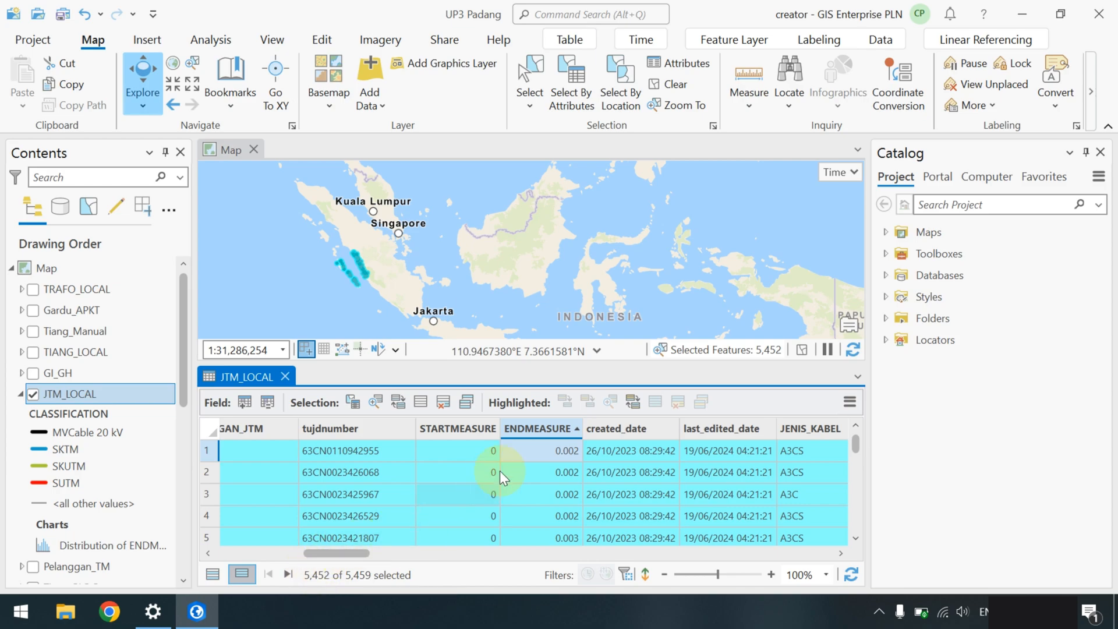
- Start Summary Statistics on ENDMEASURE with output table JTM_LOCAL_Statistics
{"action": "right_click", "coordinate": [530, 426]}
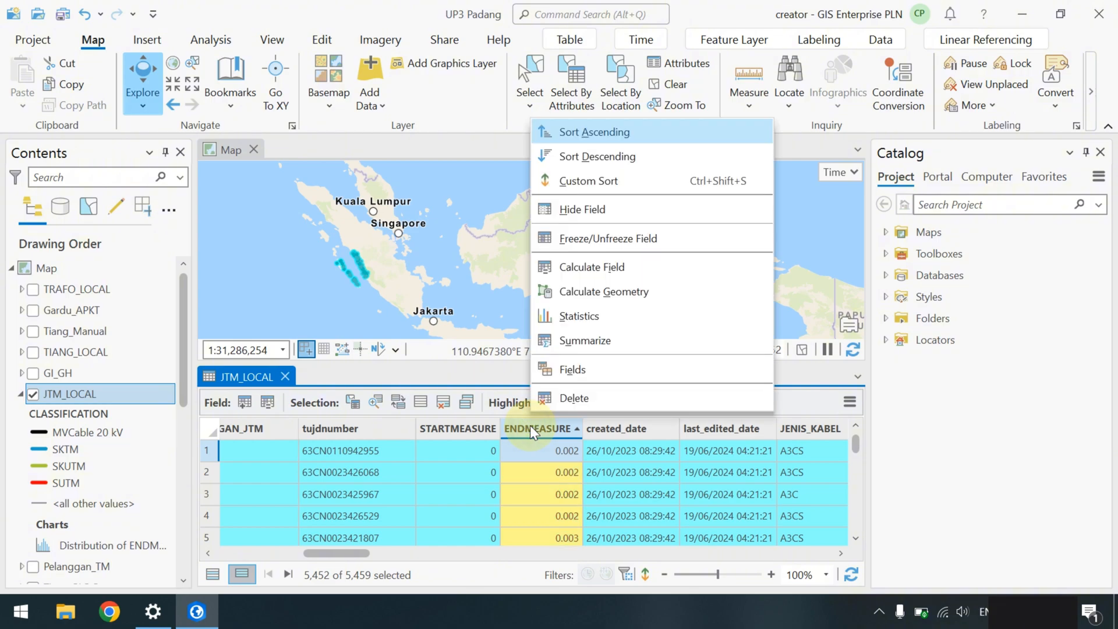
{"action": "left_click", "coordinate": [589, 338]}
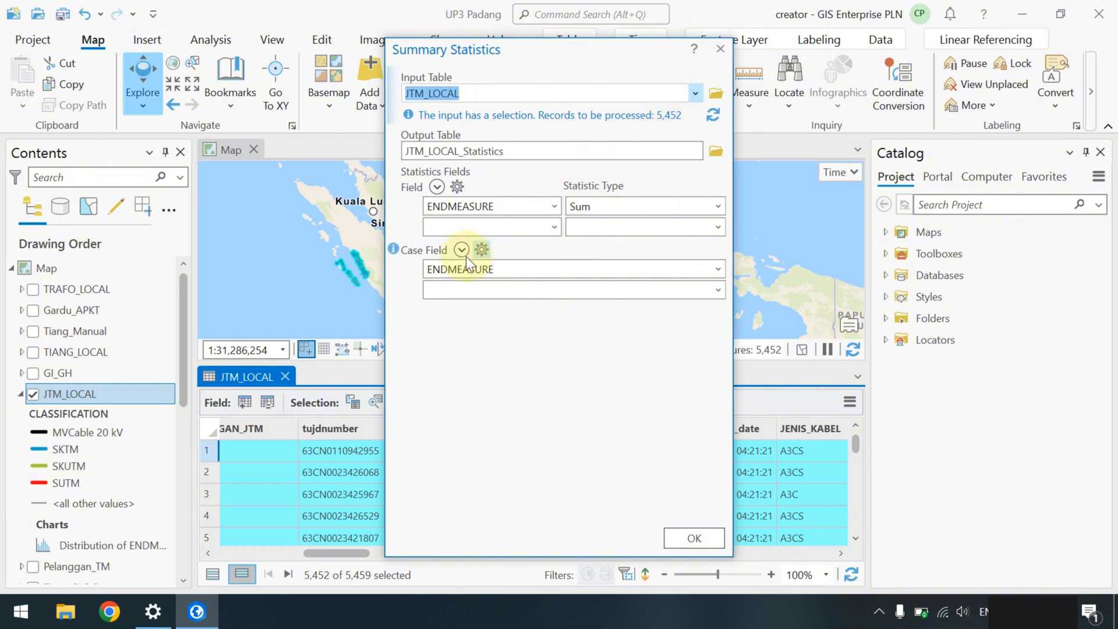
{"action": "scroll", "coordinate": [79, 449], "scroll_direction": "down", "scroll_amount": 10}
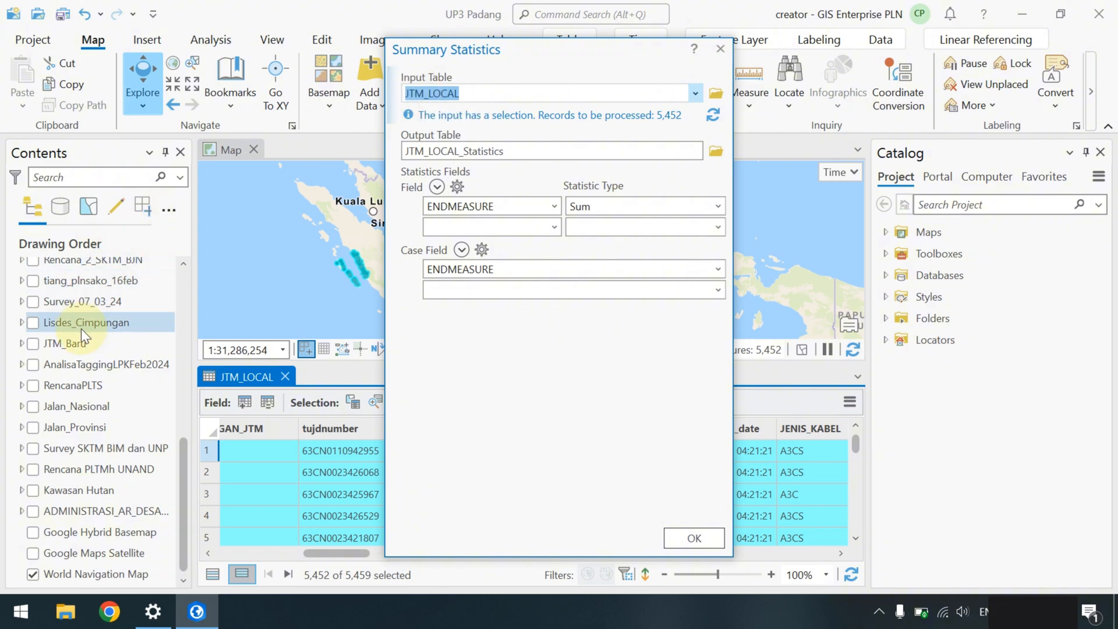
{"action": "scroll", "coordinate": [82, 324], "scroll_direction": "up", "scroll_amount": 10}
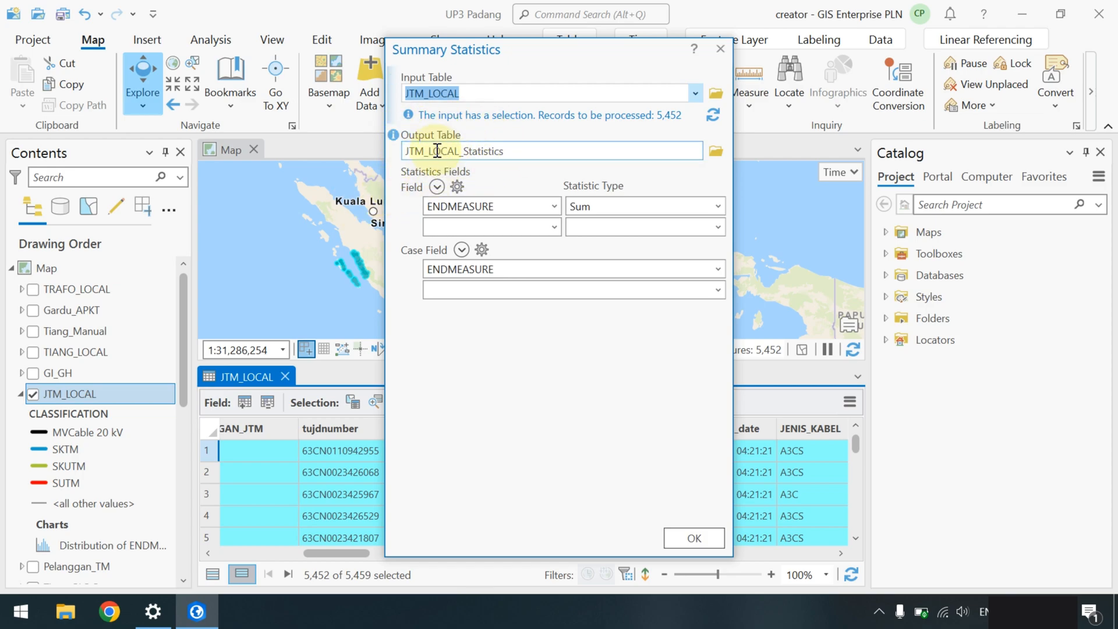
{"action": "scroll", "coordinate": [65, 407], "scroll_direction": "down", "scroll_amount": 10}
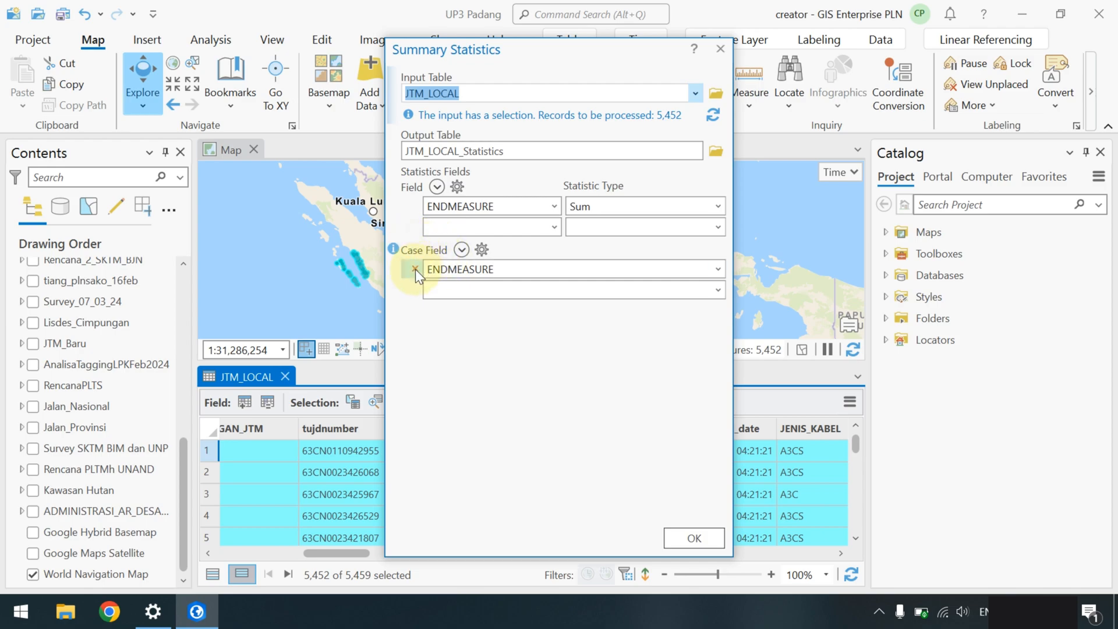
- Remove ENDMEASURE as the case field and keep Sum as its statistic
{"action": "left_click", "coordinate": [415, 268]}
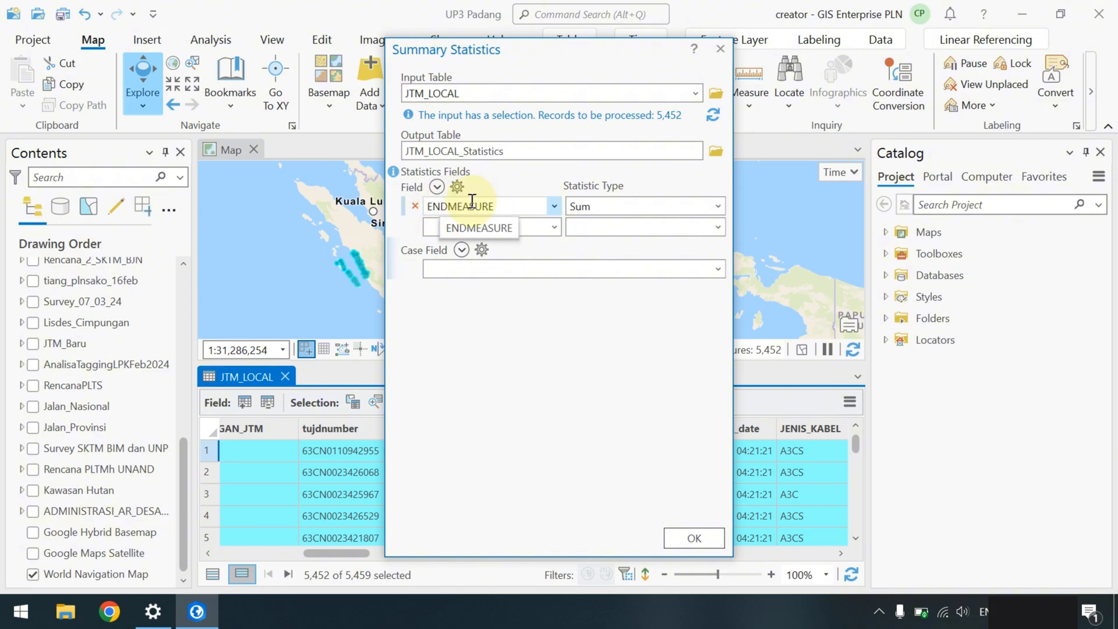
{"action": "left_click", "coordinate": [718, 207]}
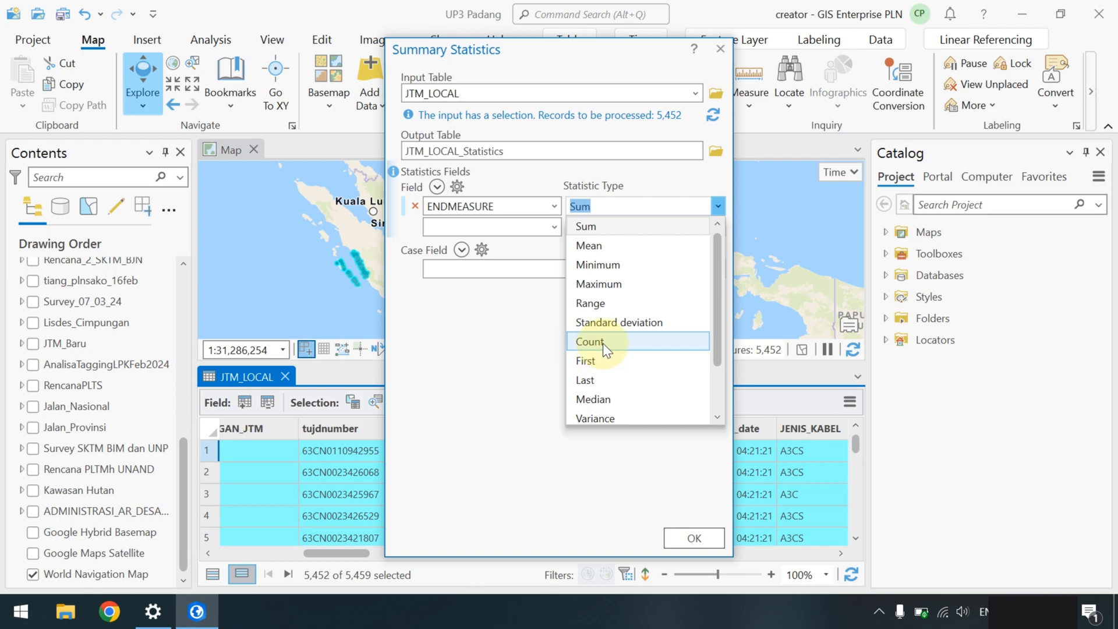
{"action": "scroll", "coordinate": [603, 344], "scroll_direction": "down", "scroll_amount": 1}
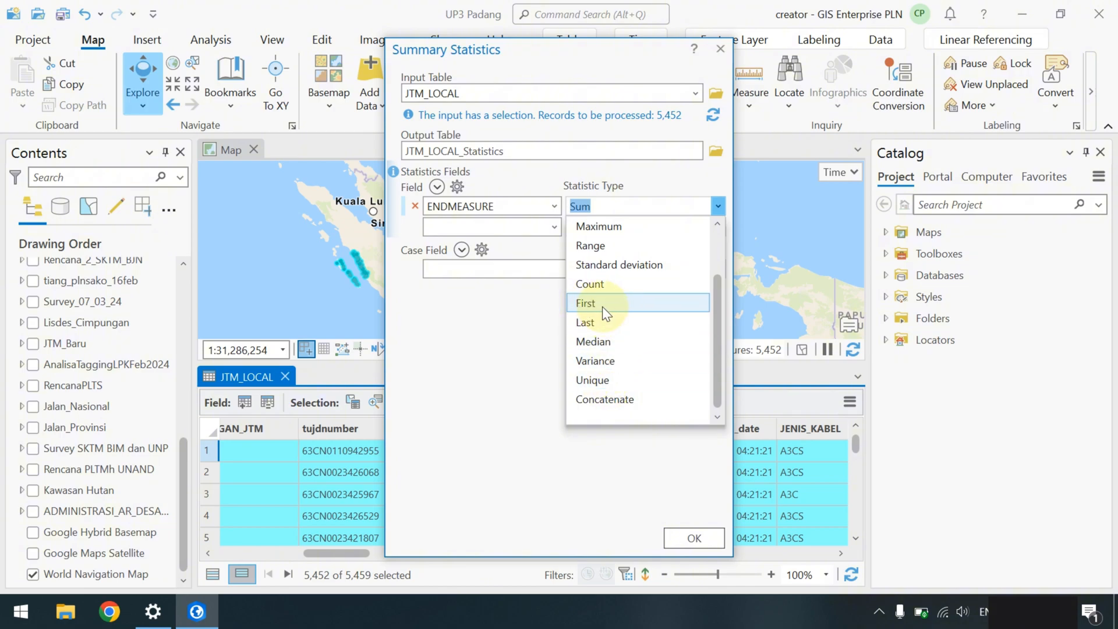
{"action": "scroll", "coordinate": [606, 315], "scroll_direction": "up", "scroll_amount": 1}
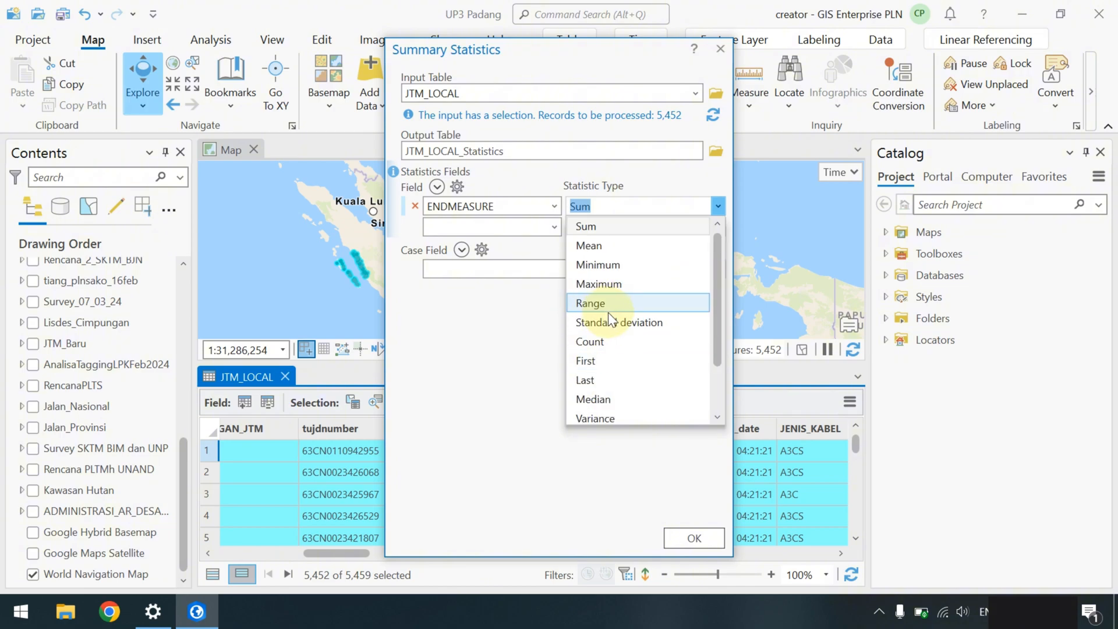
{"action": "left_click", "coordinate": [605, 225]}
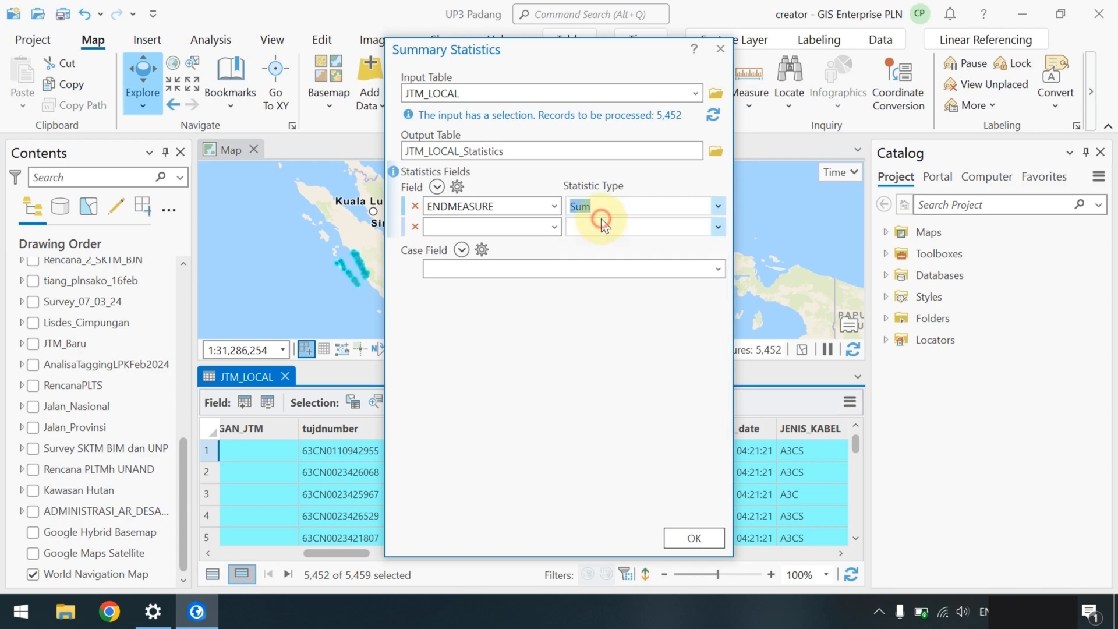
- Run the summary and open JTM_LOCAL_Statistics showing FREQUENCY 5452 and SUM 3605.71
{"action": "left_click", "coordinate": [690, 535]}
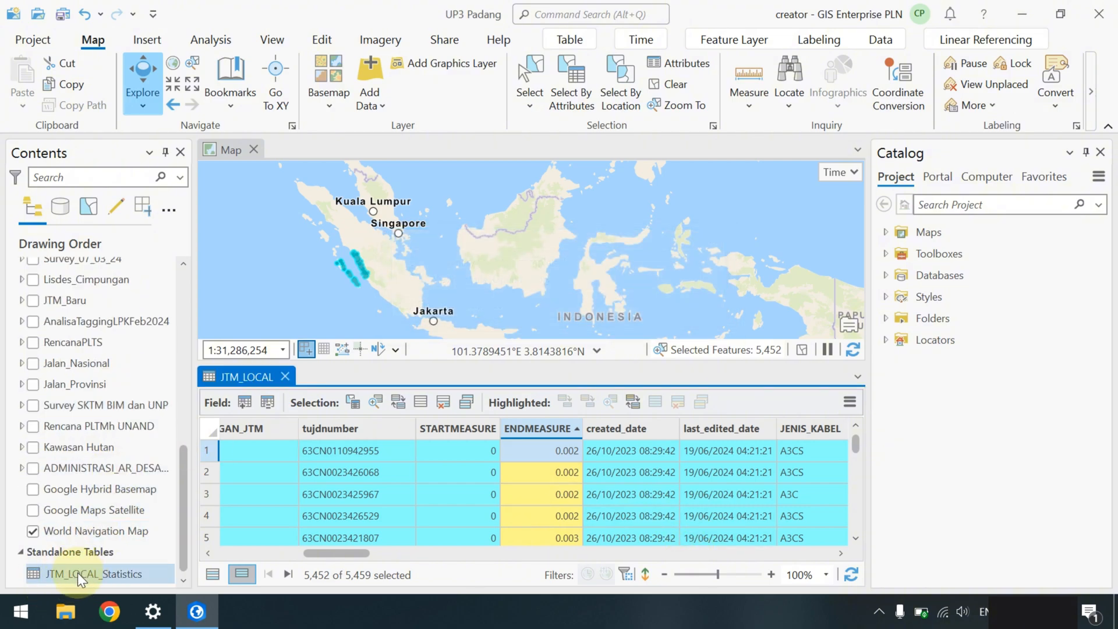
{"action": "right_click", "coordinate": [78, 572]}
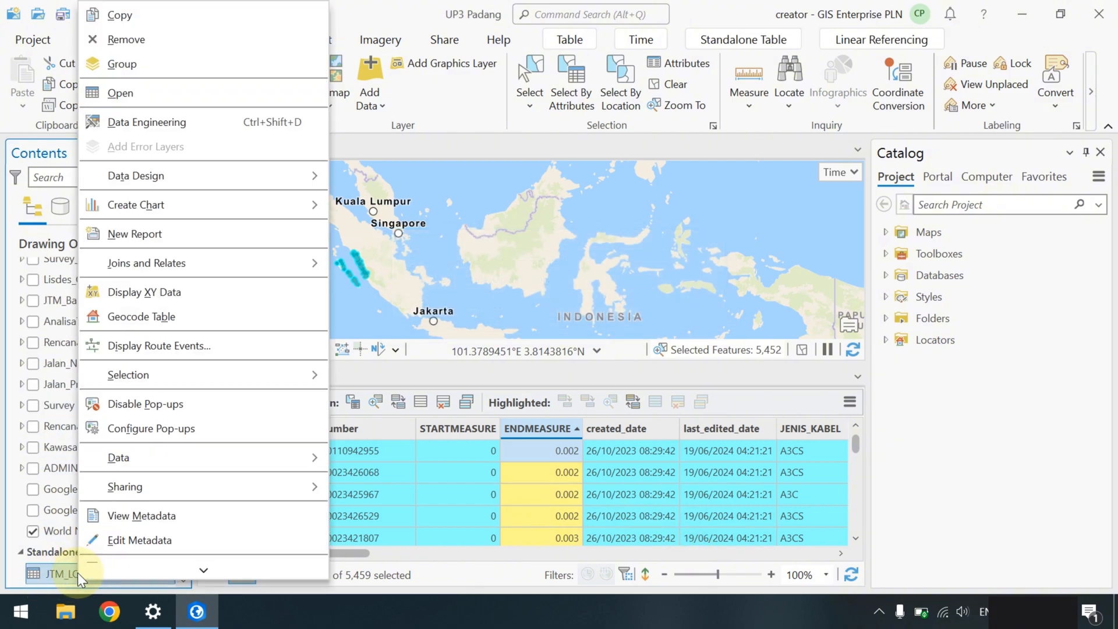
{"action": "left_click", "coordinate": [175, 99]}
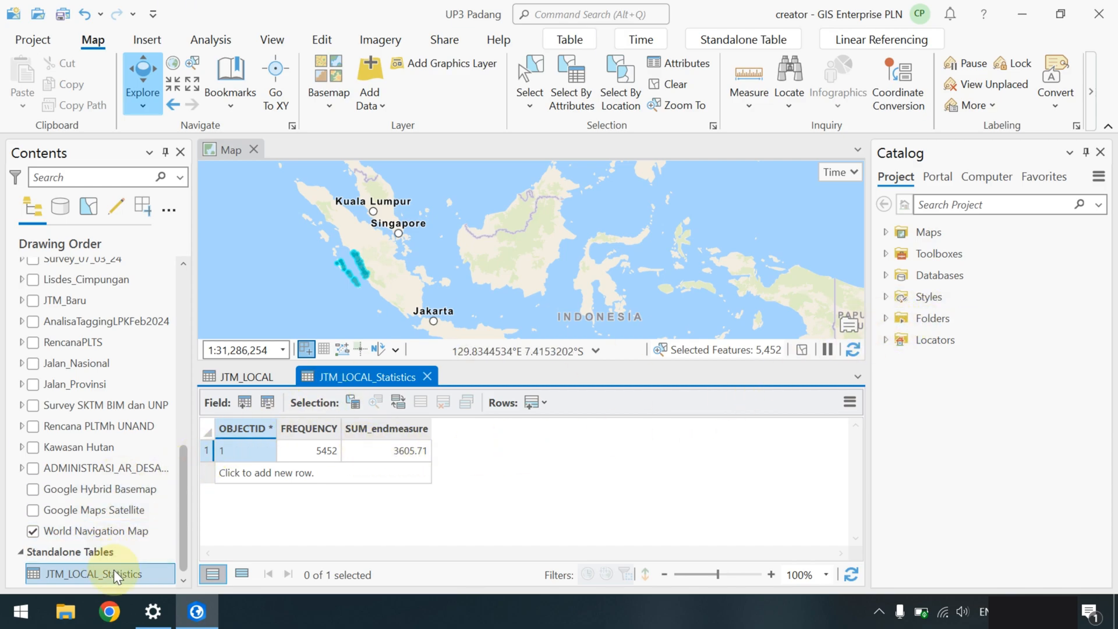
- Browse Folders > ArcGIS UP3 Padang > UP3 Padang.gdb to locate JTM_LOCAL_Statistics
{"action": "left_click", "coordinate": [885, 318]}
{"action": "left_click", "coordinate": [899, 340]}
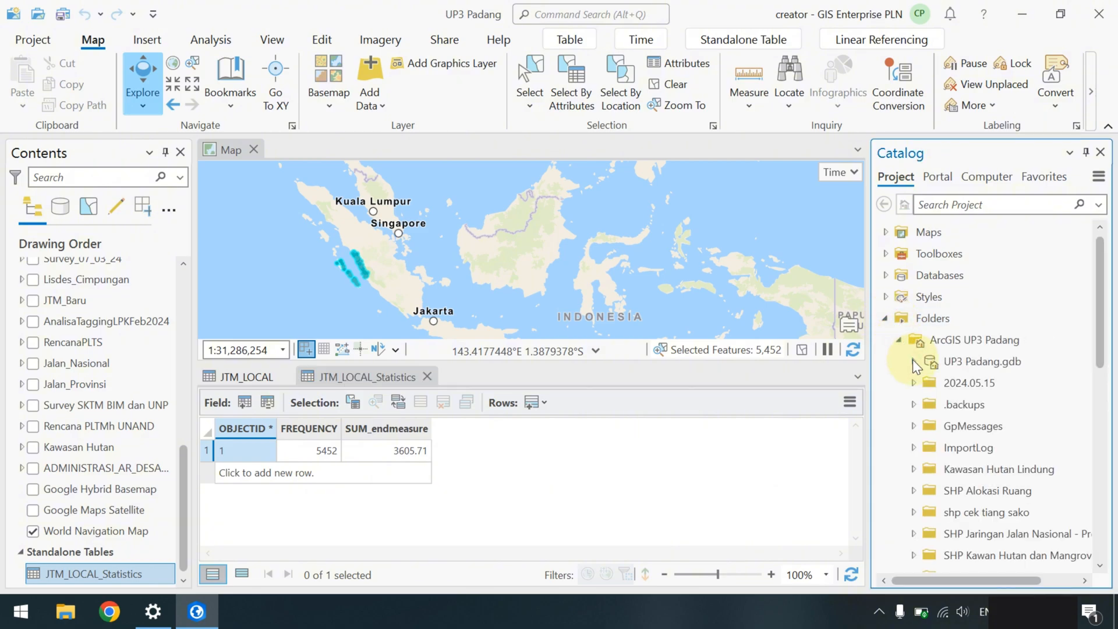
{"action": "left_click", "coordinate": [914, 362]}
{"action": "scroll", "coordinate": [987, 409], "scroll_direction": "down", "scroll_amount": 4}
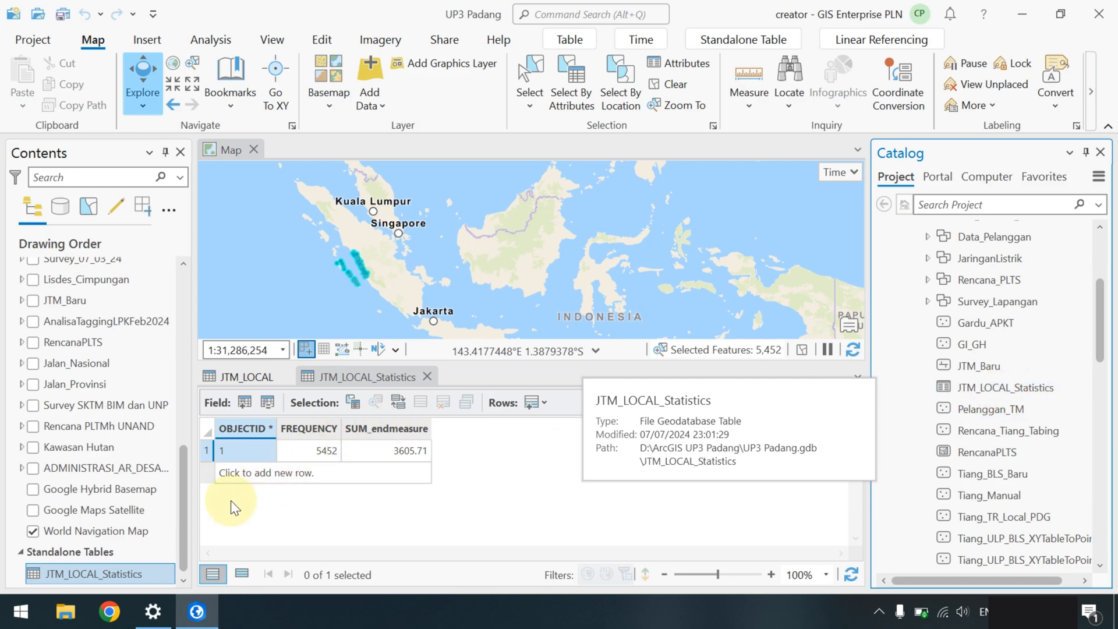
- Delete JTM_LOCAL_Statistics from UP3 Padang.gdb and confirm the deletion
{"action": "right_click", "coordinate": [982, 387]}
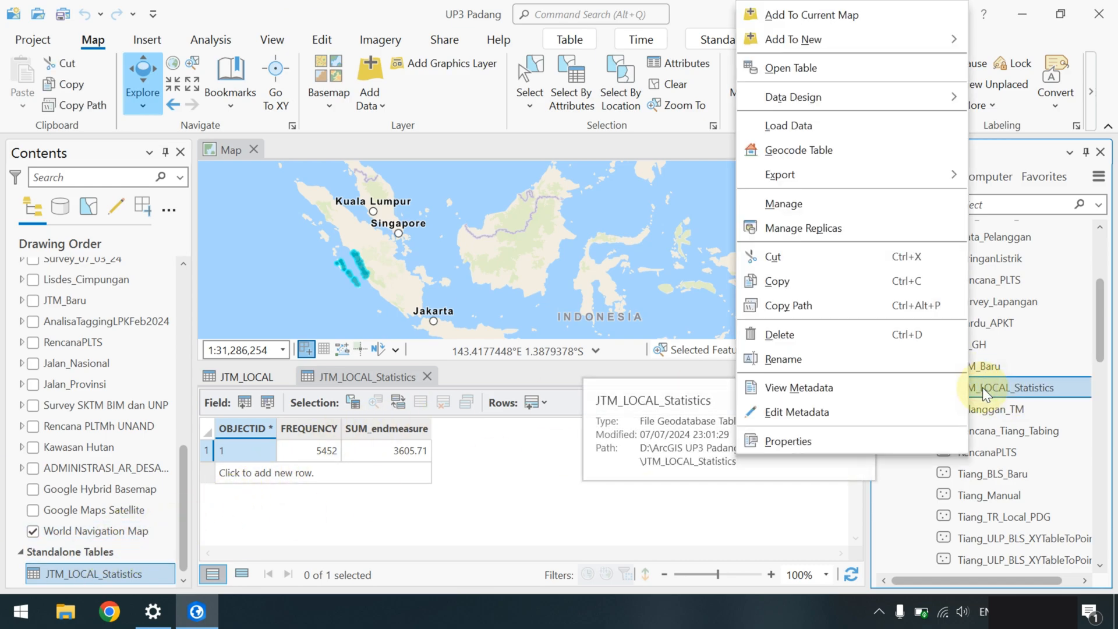
{"action": "left_click", "coordinate": [826, 337]}
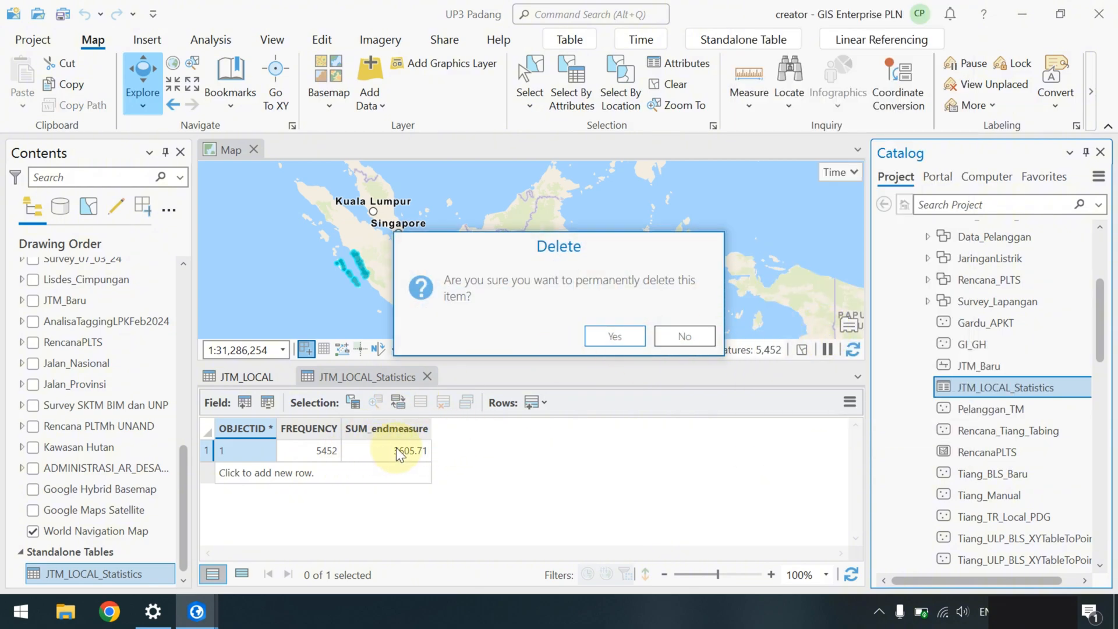
{"action": "left_click", "coordinate": [623, 341]}
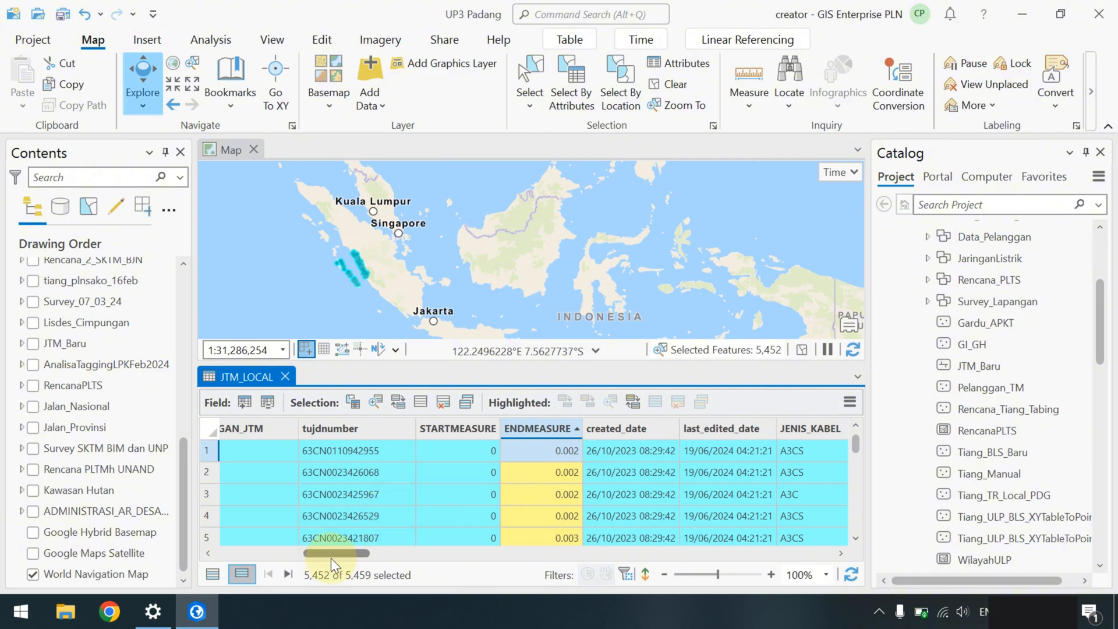
- Run Summary Statistics summing ENDMEASURE with assettype replacing ENDMEASURE as the case field
{"action": "left_click_drag", "start_coordinate": [340, 555], "coordinate": [328, 554]}
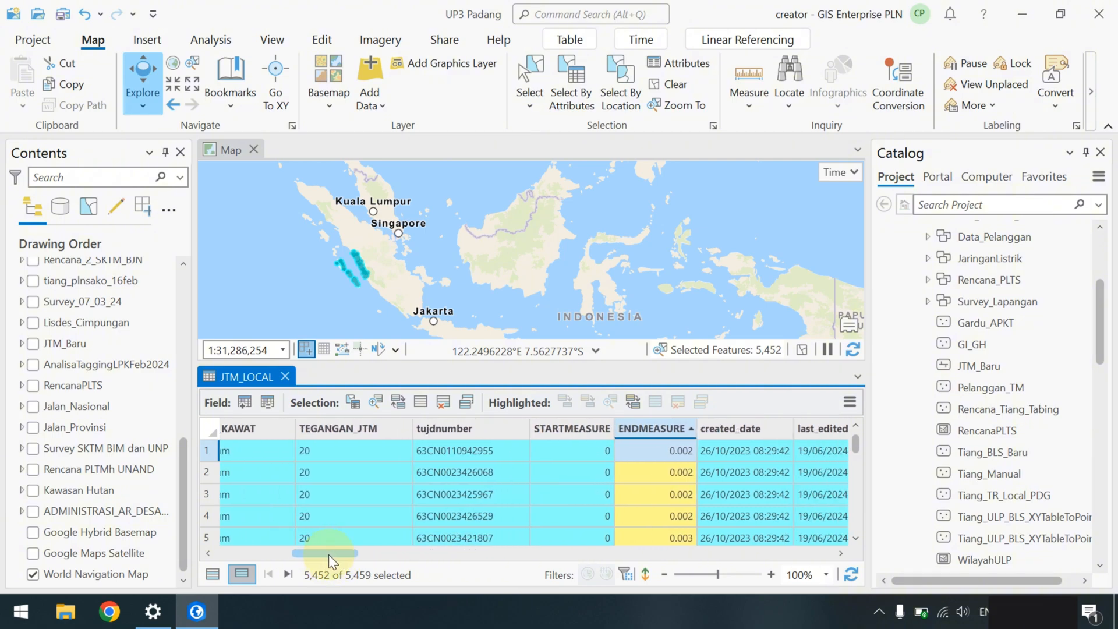
{"action": "right_click", "coordinate": [637, 428]}
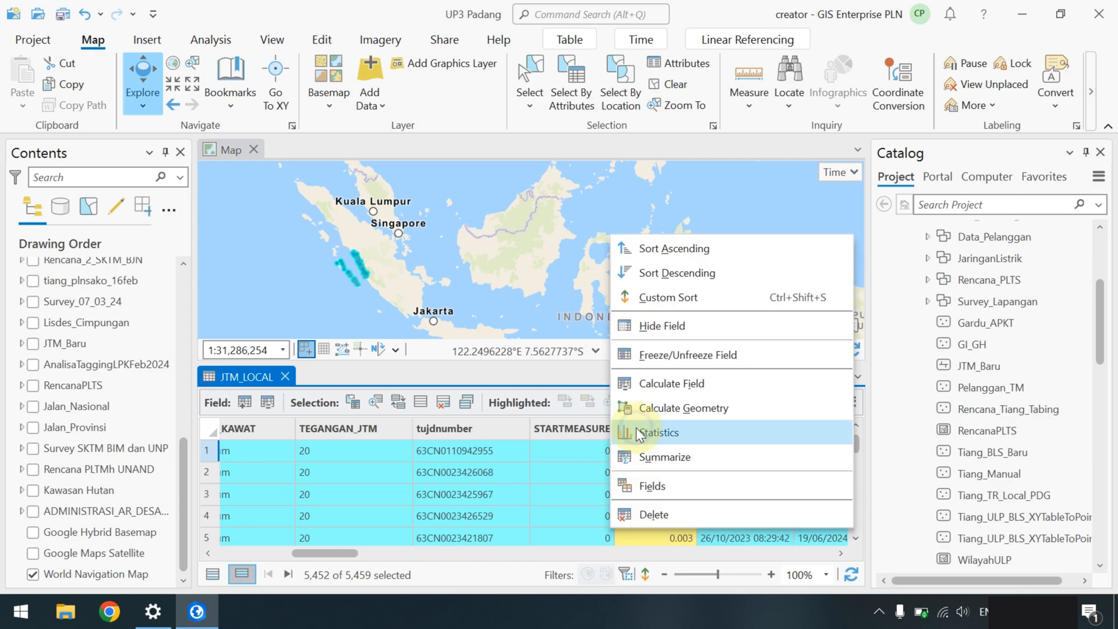
{"action": "left_click", "coordinate": [654, 456]}
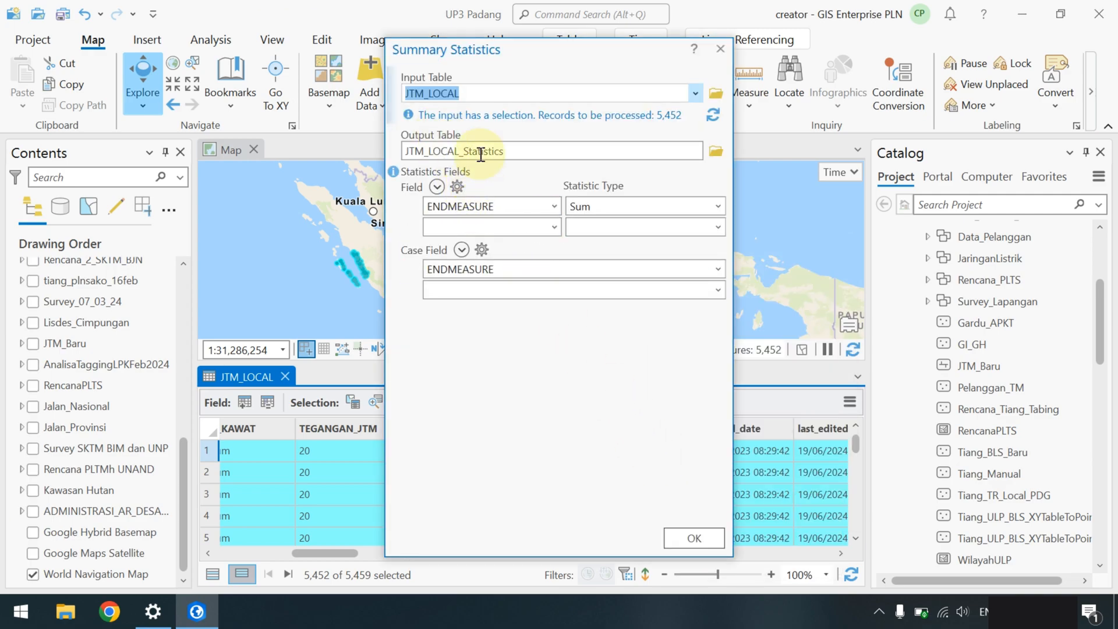
{"action": "left_click", "coordinate": [415, 268]}
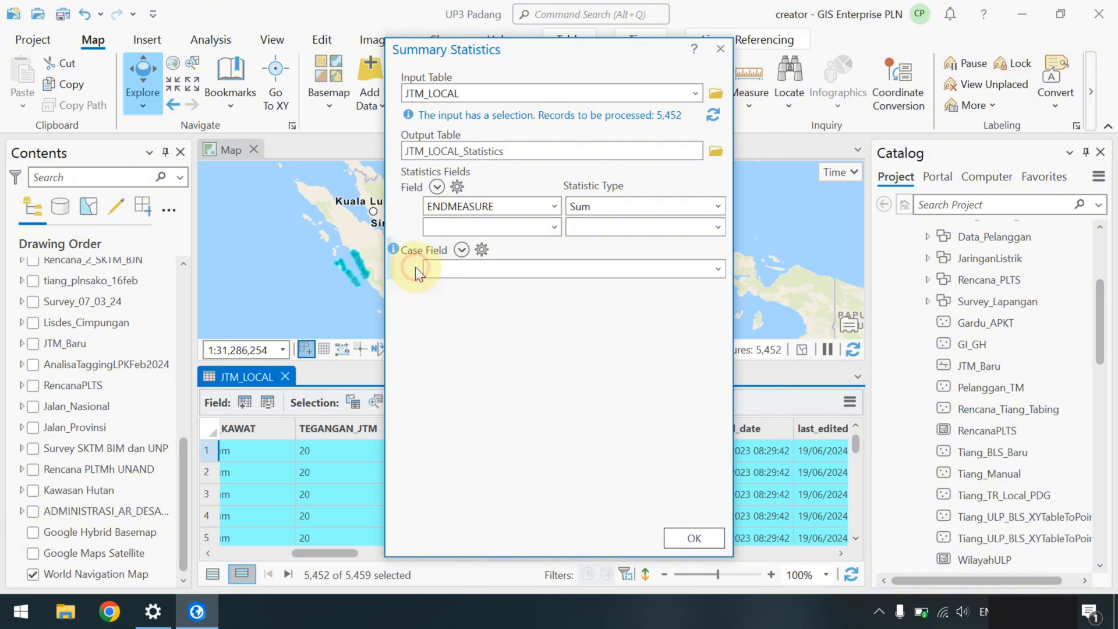
{"action": "left_click", "coordinate": [717, 269]}
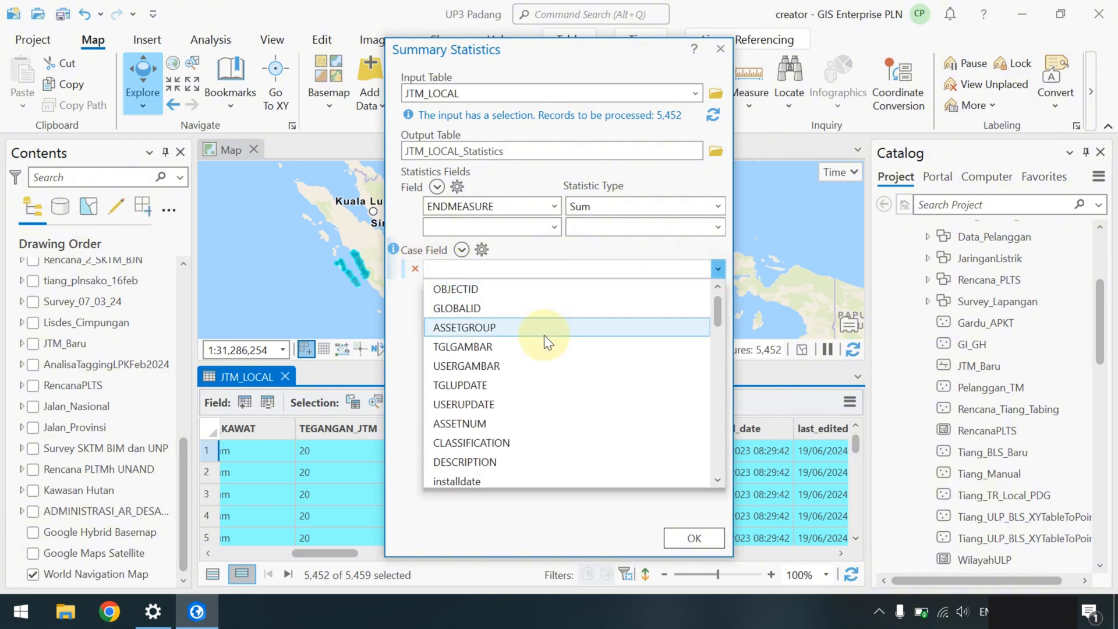
{"action": "type", "text": "ASS"}
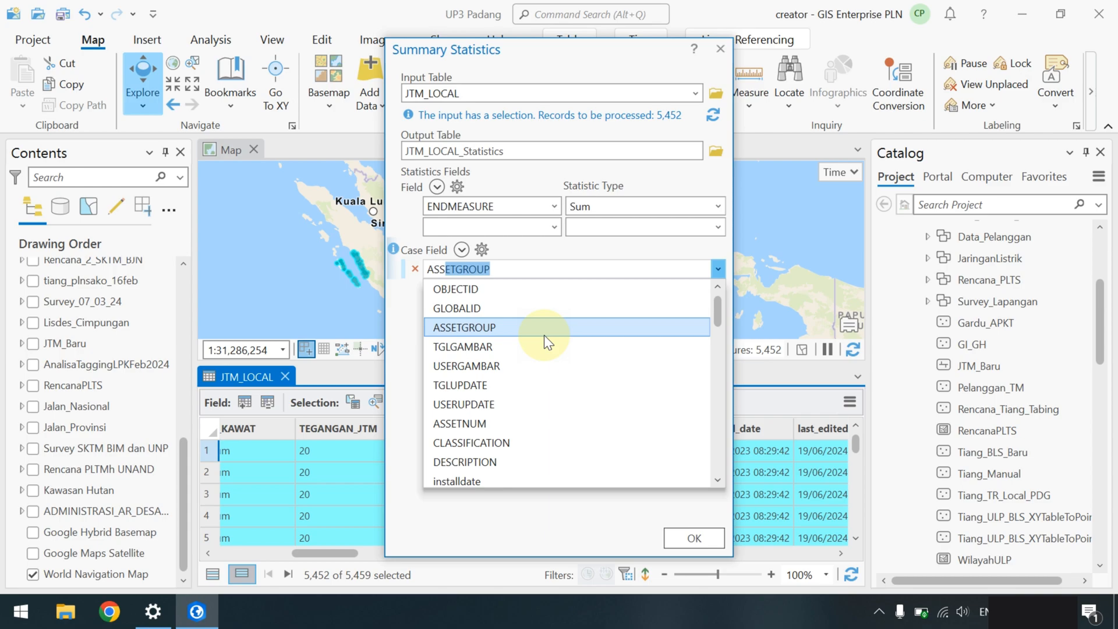
{"action": "type", "text": "E"}
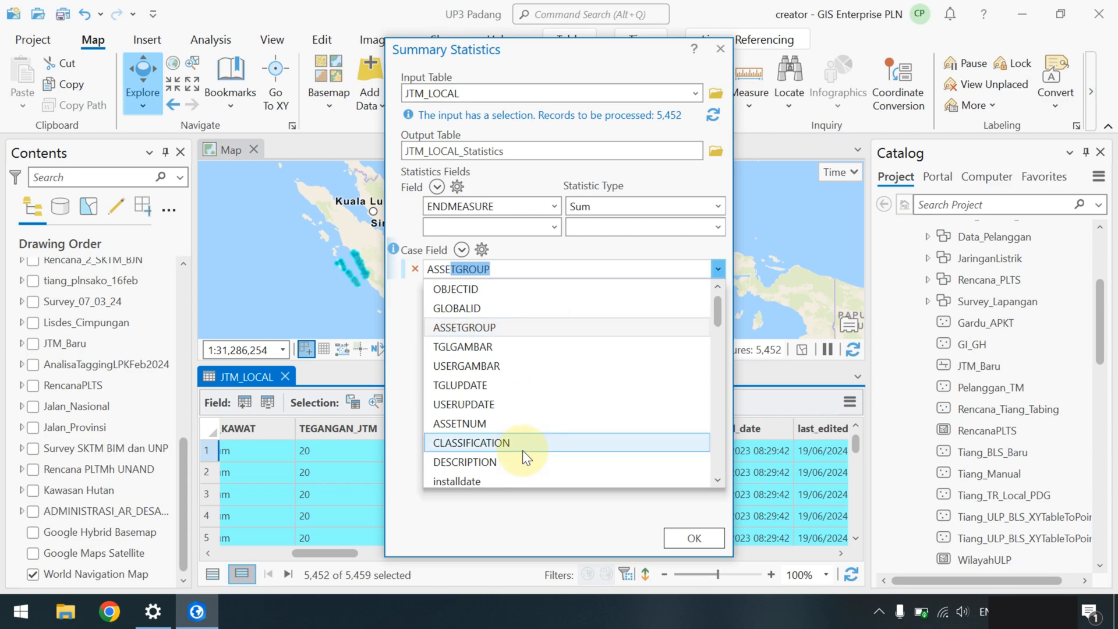
{"action": "type", "text": "ttype"}
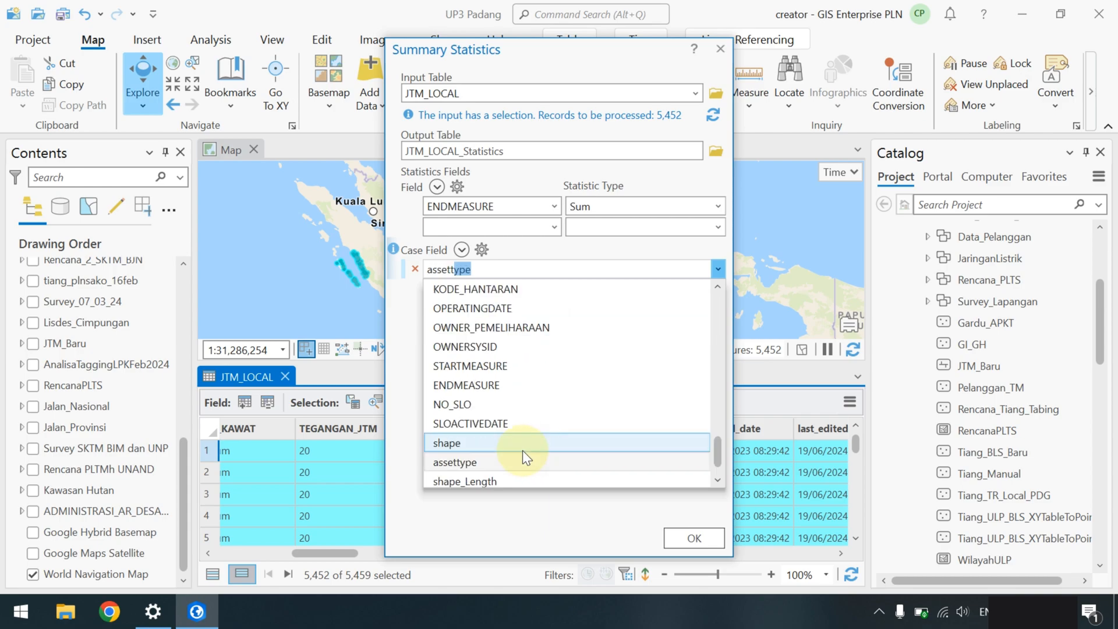
{"action": "left_click", "coordinate": [513, 461]}
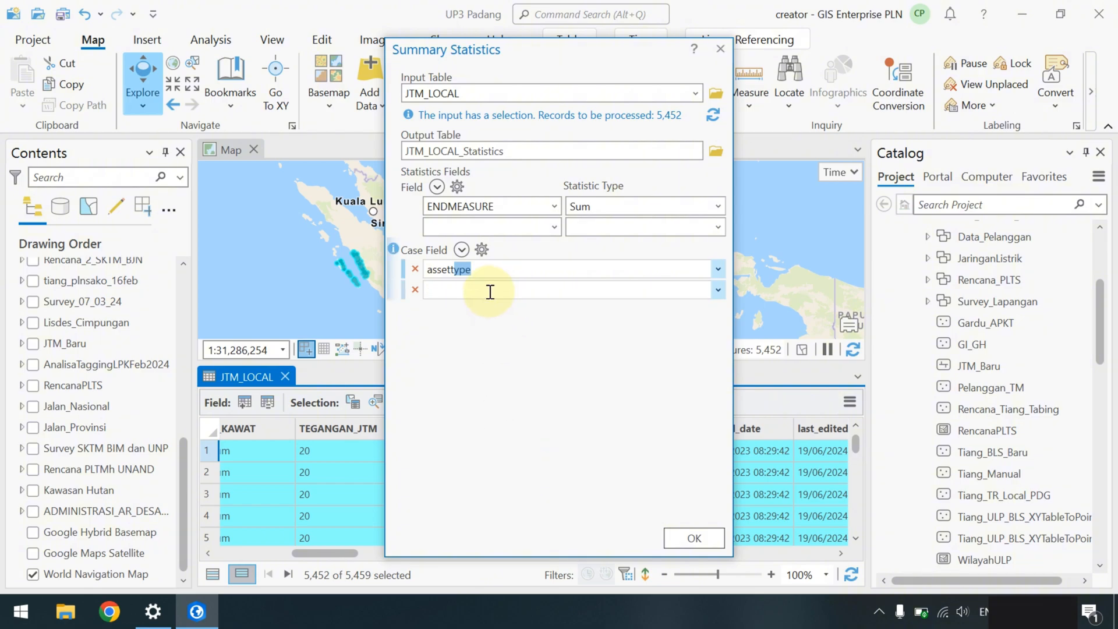
{"action": "left_click", "coordinate": [475, 272]}
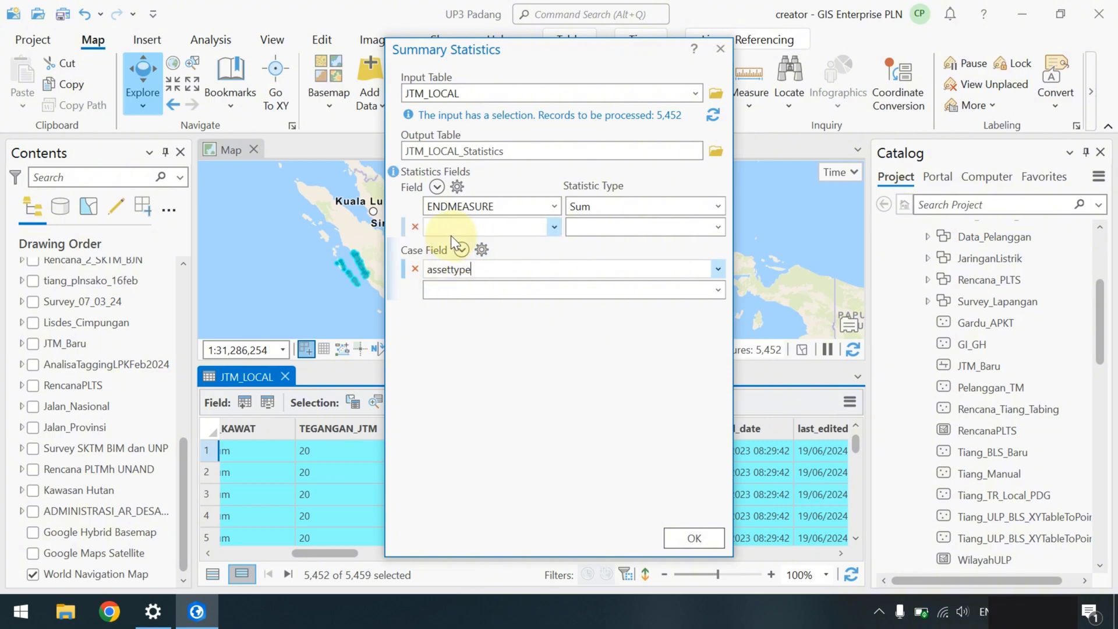
{"action": "left_click", "coordinate": [678, 537]}
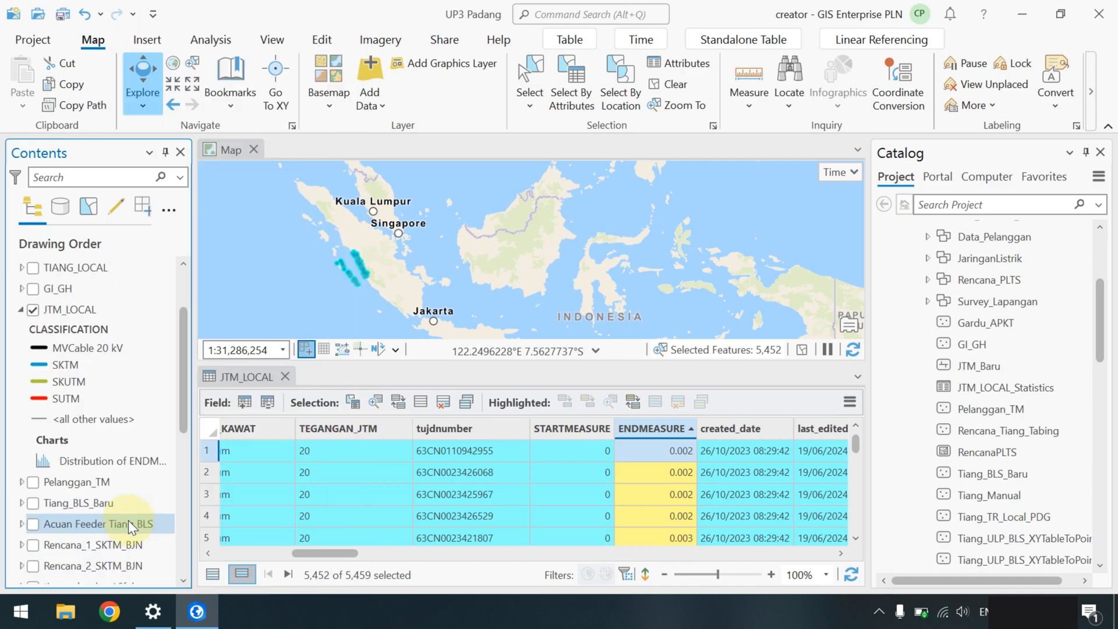
{"action": "right_click", "coordinate": [98, 572]}
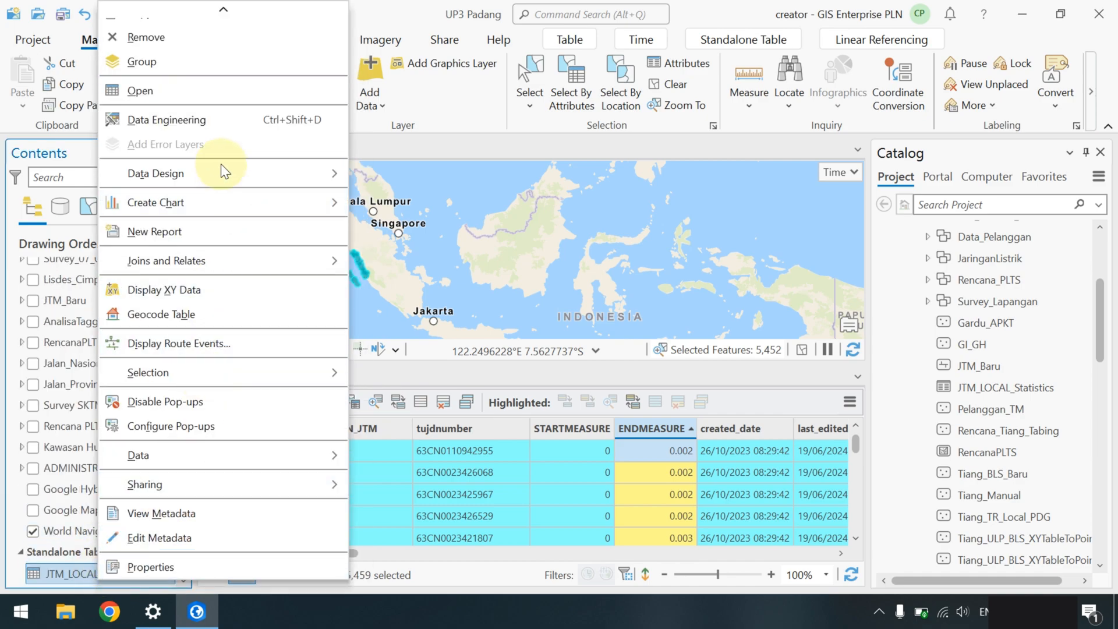
{"action": "left_click", "coordinate": [215, 93]}
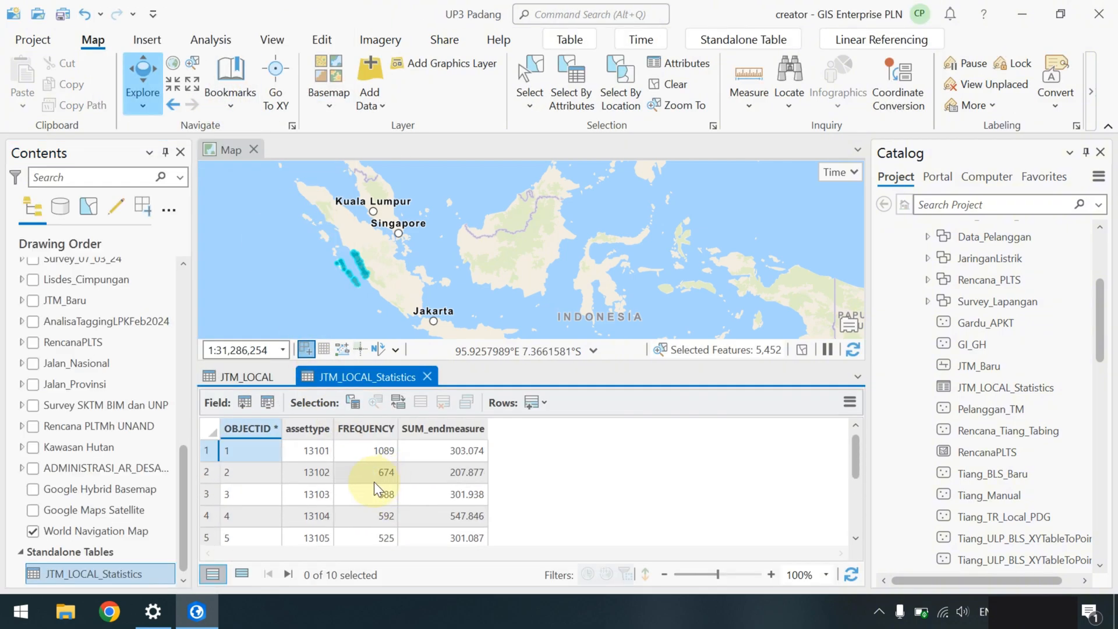
{"action": "left_click", "coordinate": [205, 449]}
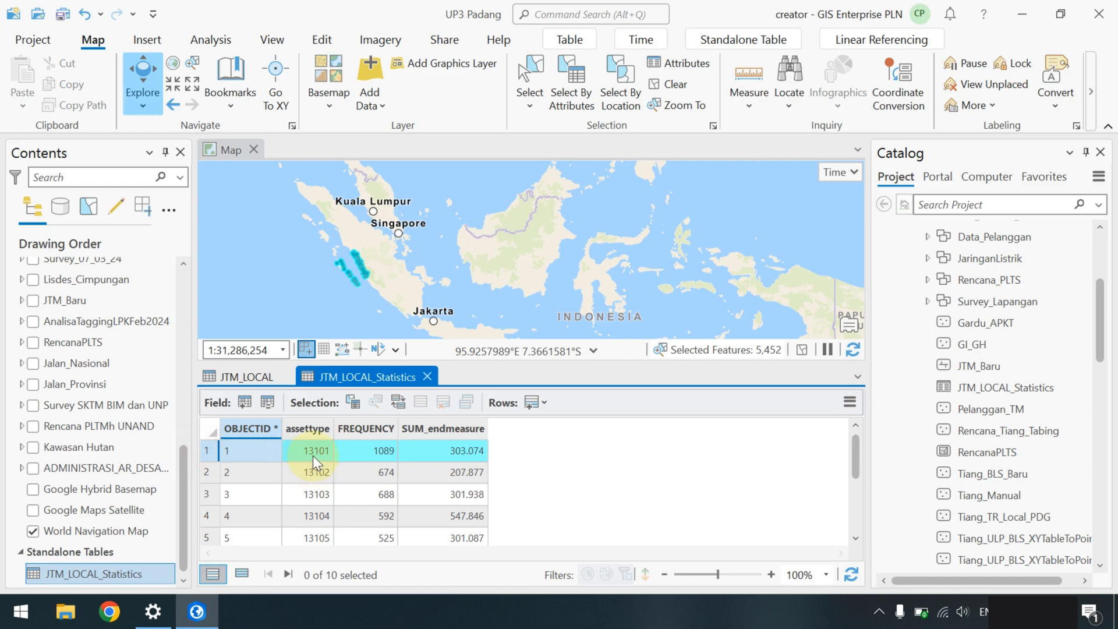
{"action": "left_click", "coordinate": [312, 453]}
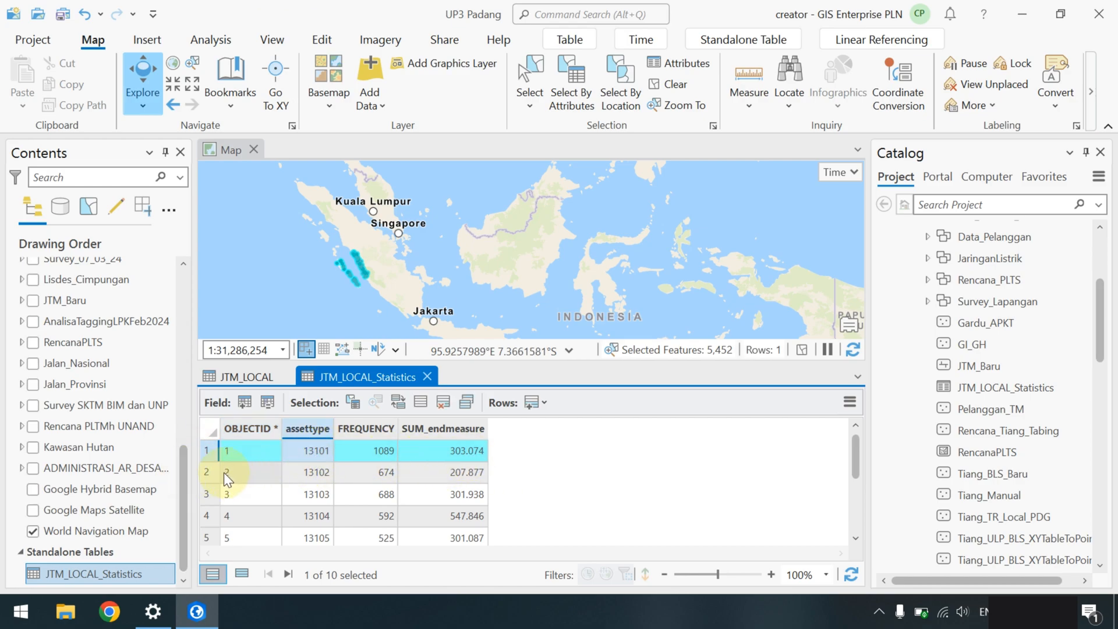
{"action": "left_click", "coordinate": [205, 471]}
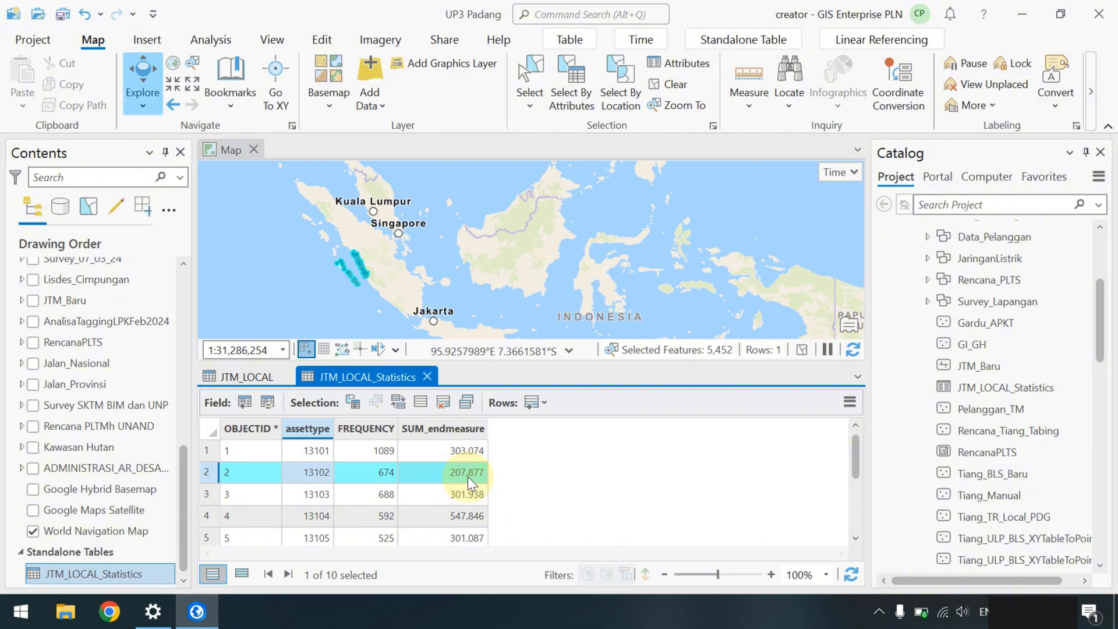
{"action": "left_click", "coordinate": [205, 494]}
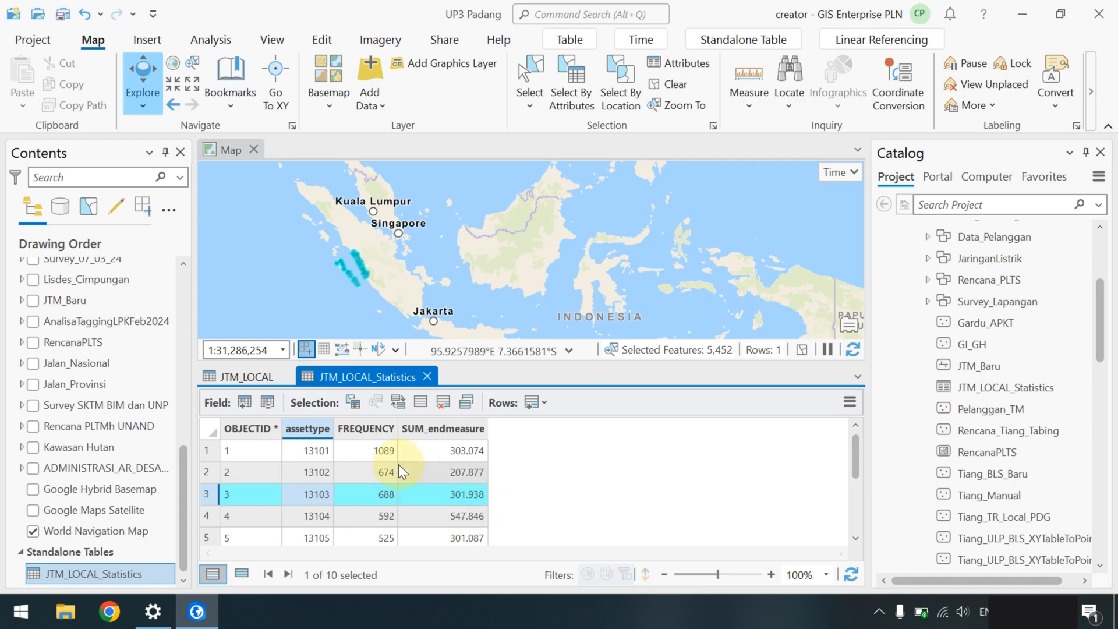
{"action": "mouse_move", "coordinate": [372, 428]}
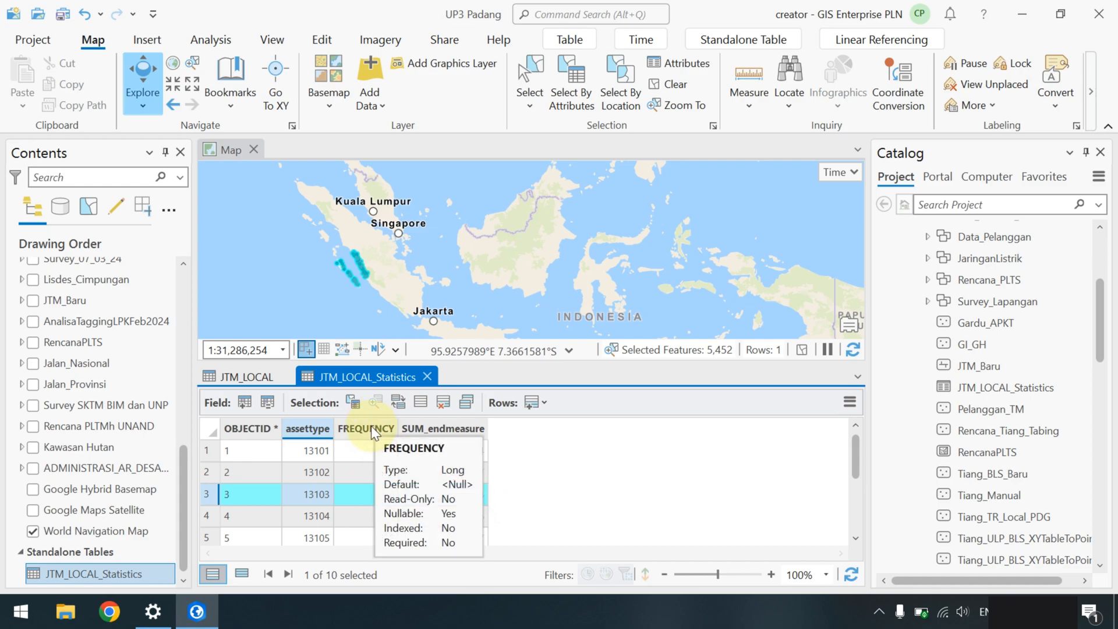
{"action": "left_click", "coordinate": [309, 449]}
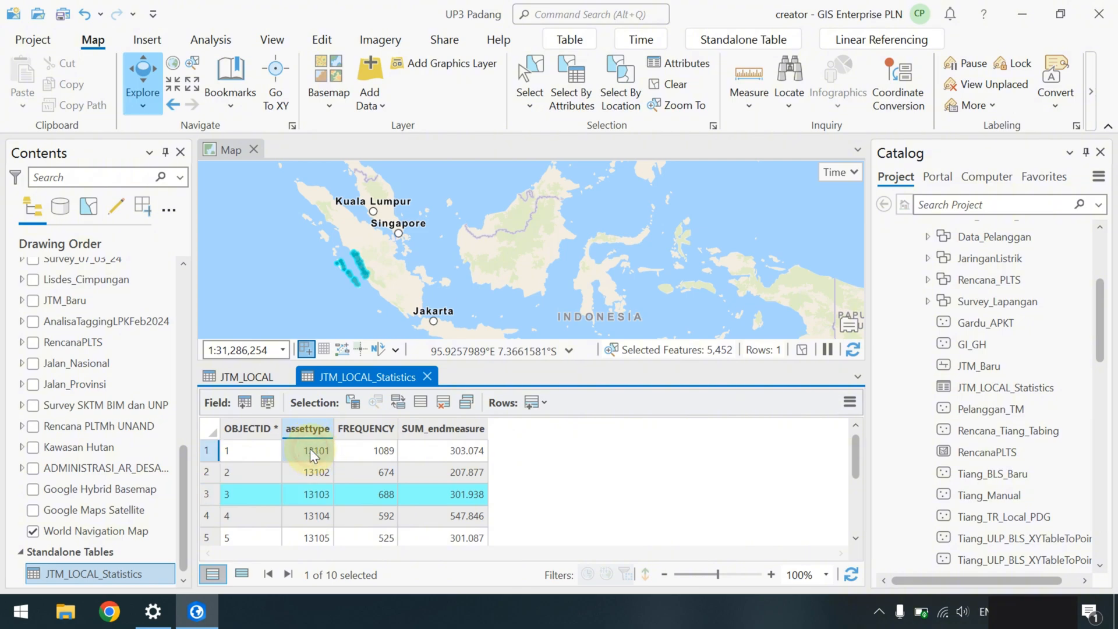
{"action": "left_click", "coordinate": [383, 449]}
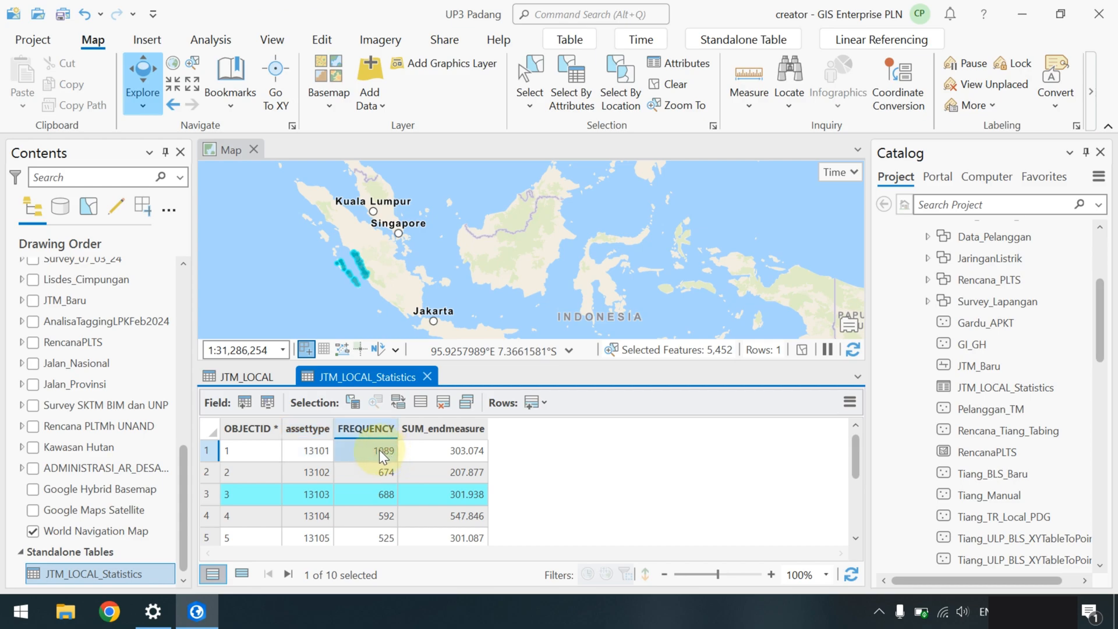
{"action": "scroll", "coordinate": [380, 460], "scroll_direction": "down", "scroll_amount": 2}
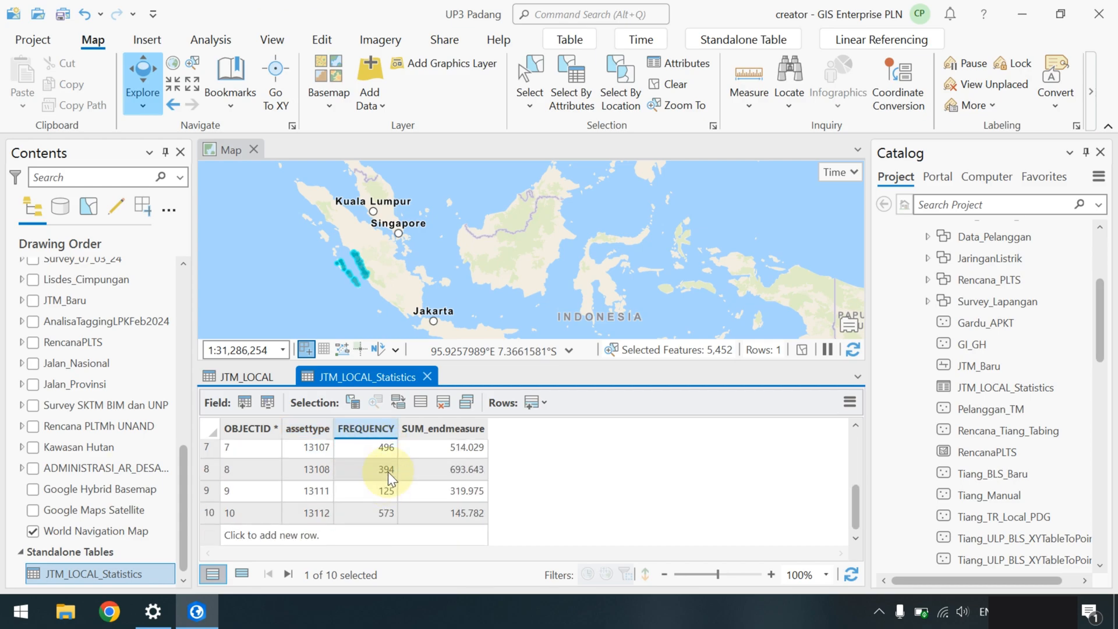
{"action": "scroll", "coordinate": [387, 472], "scroll_direction": "up", "scroll_amount": 2}
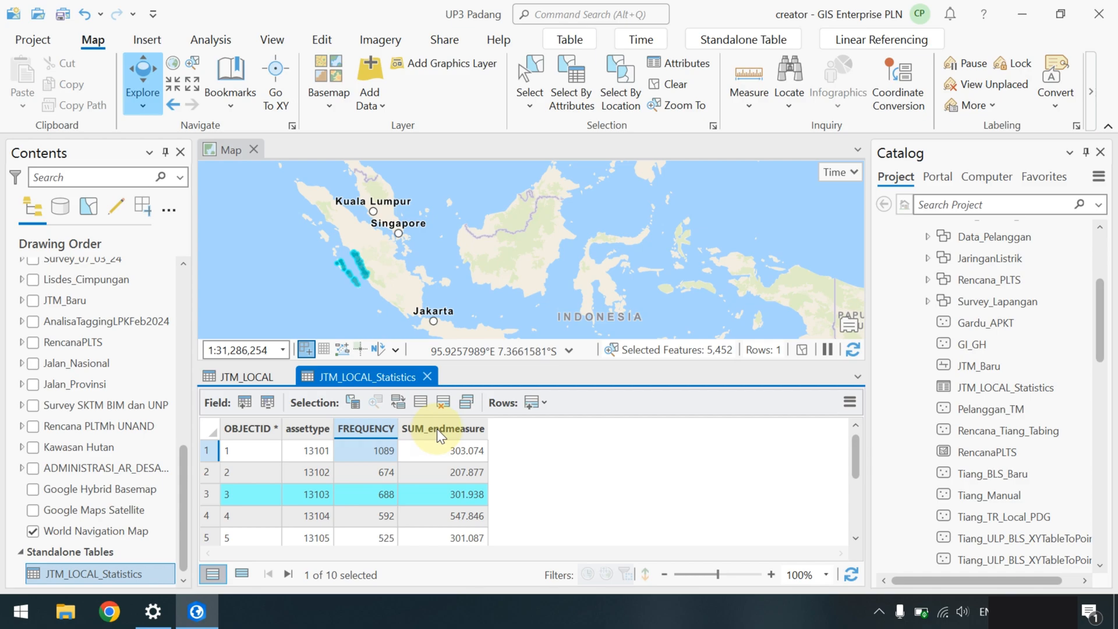
{"action": "left_click", "coordinate": [444, 449]}
{"action": "scroll", "coordinate": [445, 460], "scroll_direction": "down", "scroll_amount": 2}
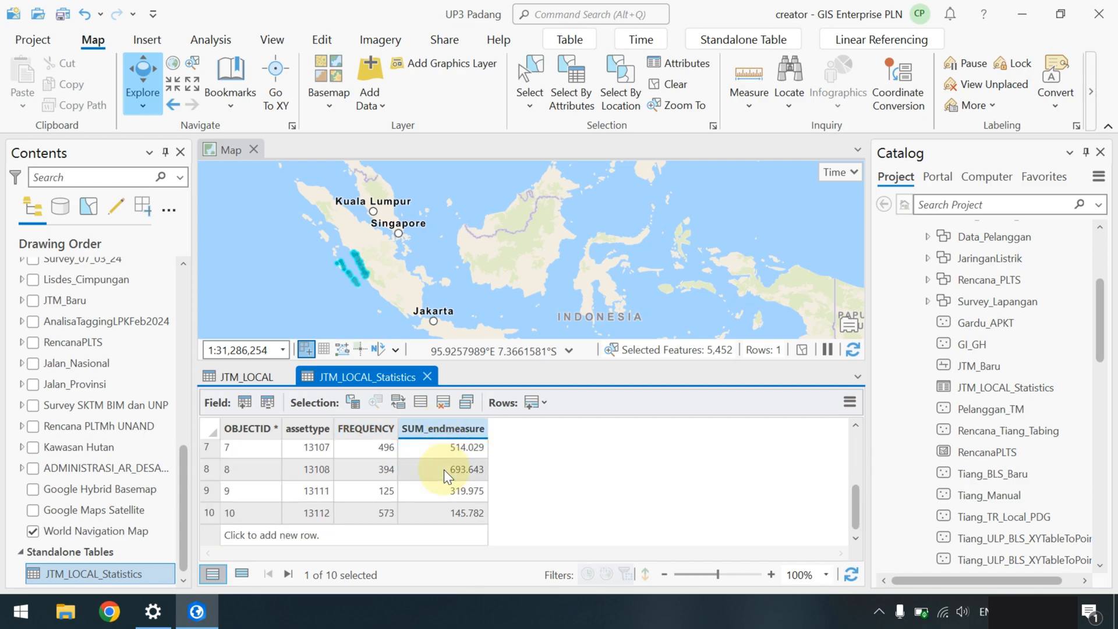
{"action": "scroll", "coordinate": [444, 469], "scroll_direction": "up", "scroll_amount": 2}
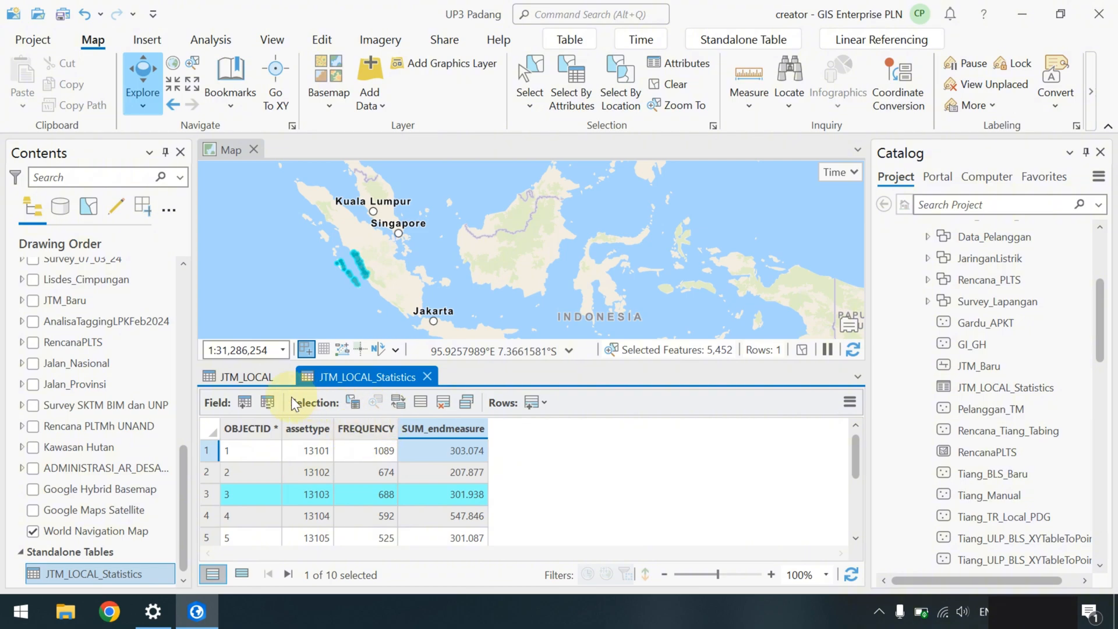
- From the JTM_LOCAL table, run Summary Statistics summing ENDMEASURE with CLASSIFICATION as the case field
{"action": "left_click", "coordinate": [239, 375]}
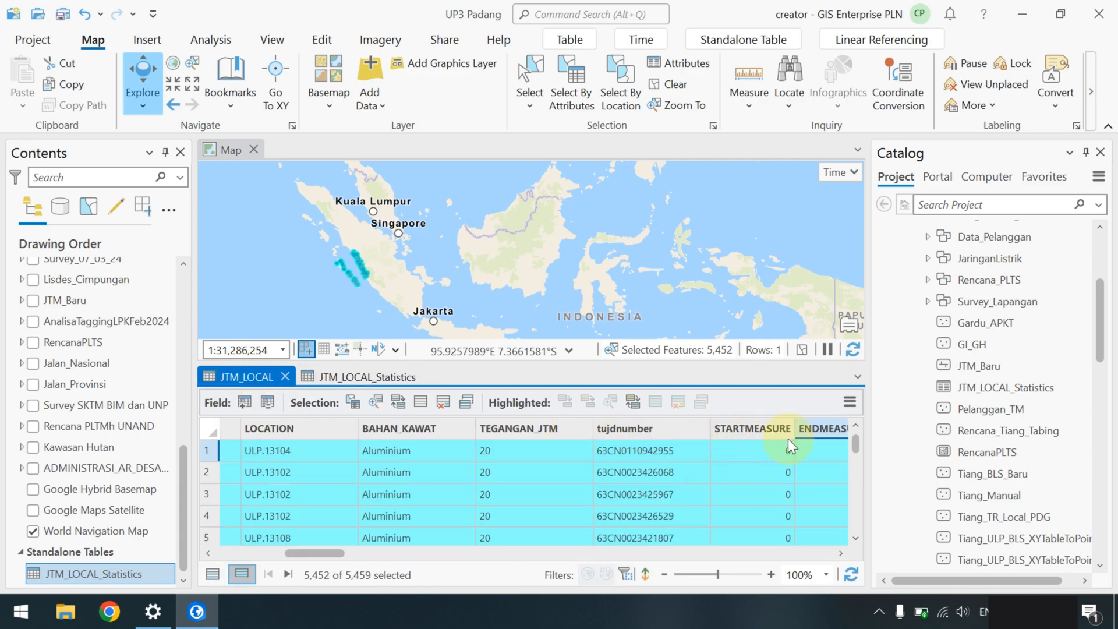
{"action": "left_click_drag", "start_coordinate": [335, 551], "coordinate": [365, 551]}
{"action": "right_click", "coordinate": [638, 430]}
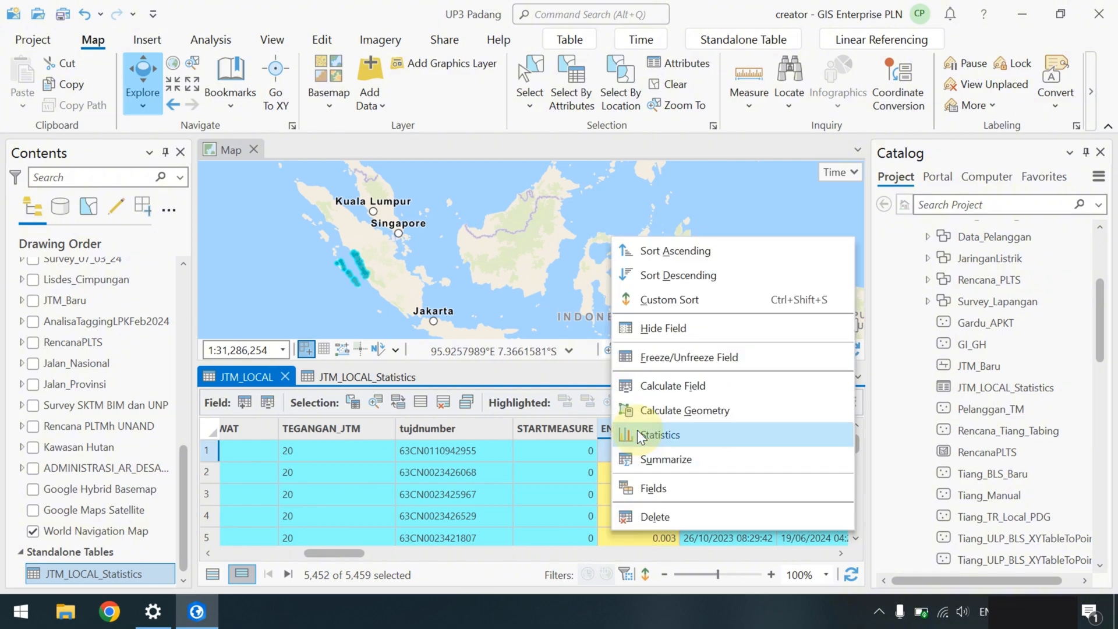
{"action": "left_click", "coordinate": [656, 460]}
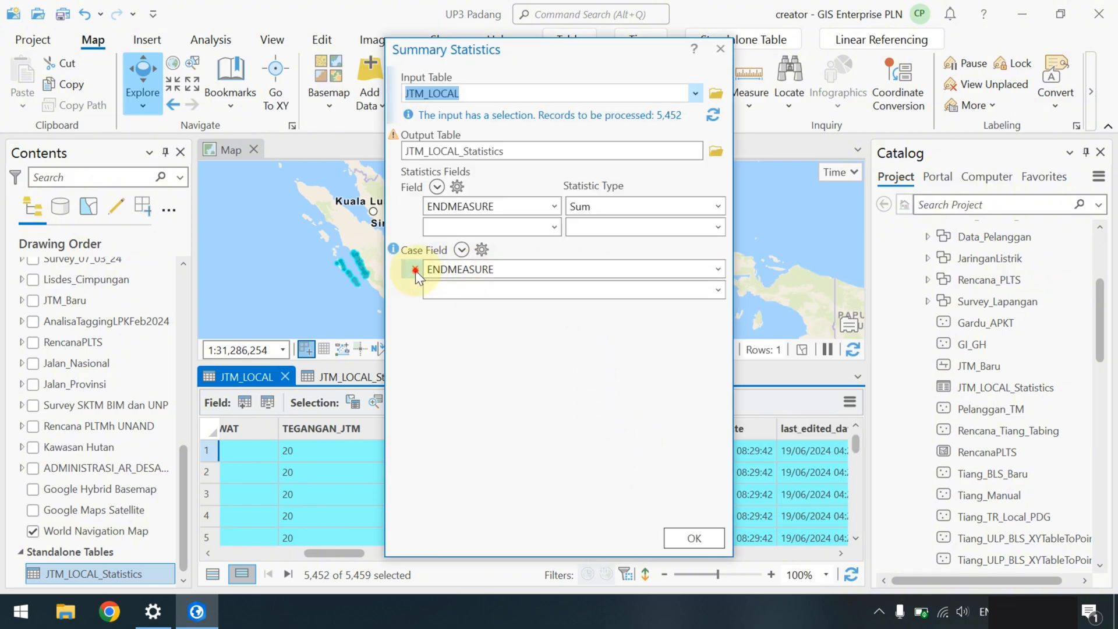
{"action": "left_click", "coordinate": [415, 270]}
{"action": "left_click", "coordinate": [718, 269]}
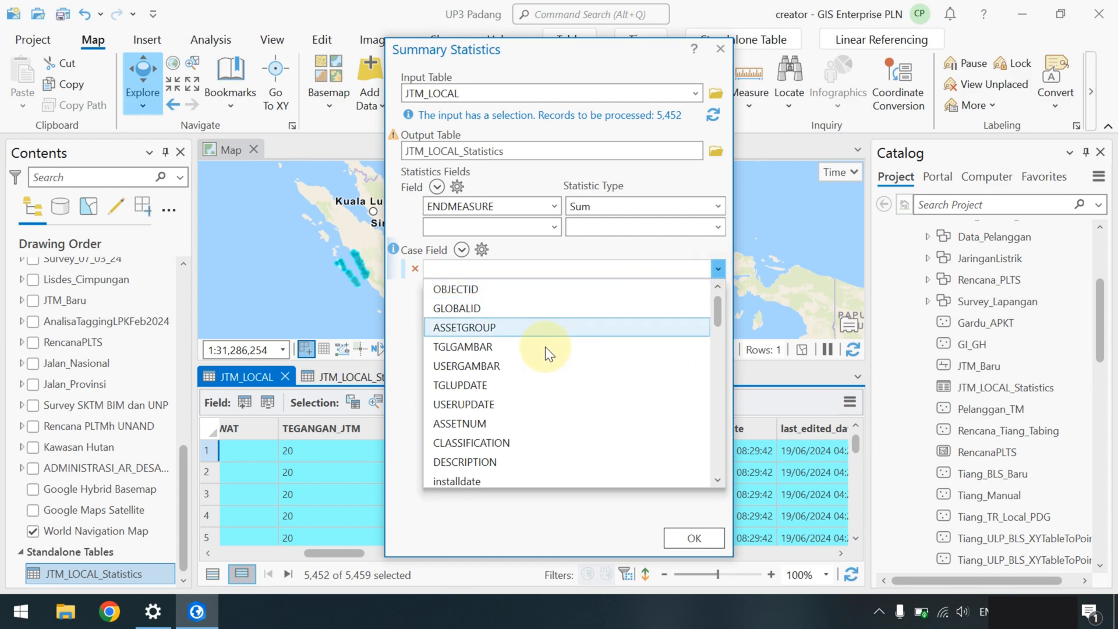
{"action": "left_click", "coordinate": [501, 442]}
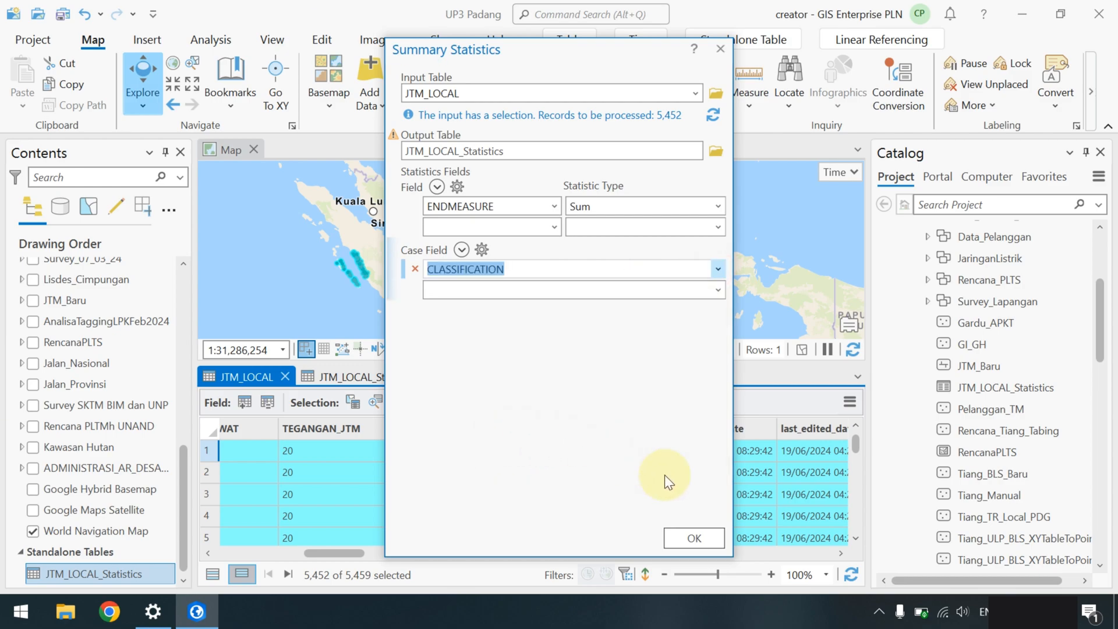
{"action": "left_click", "coordinate": [703, 535]}
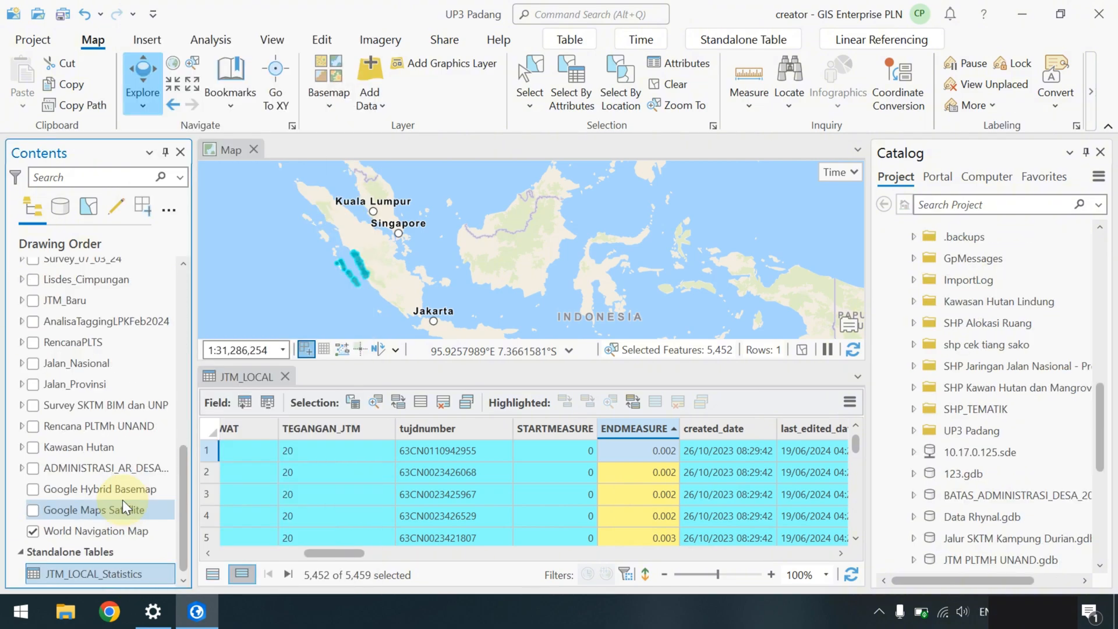
- Check the classification sums in JTM_LOCAL_Statistics (SKTM 418 lines; SUTM 4801 lines, 3392.664), then return to JTM_LOCAL
{"action": "right_click", "coordinate": [109, 574]}
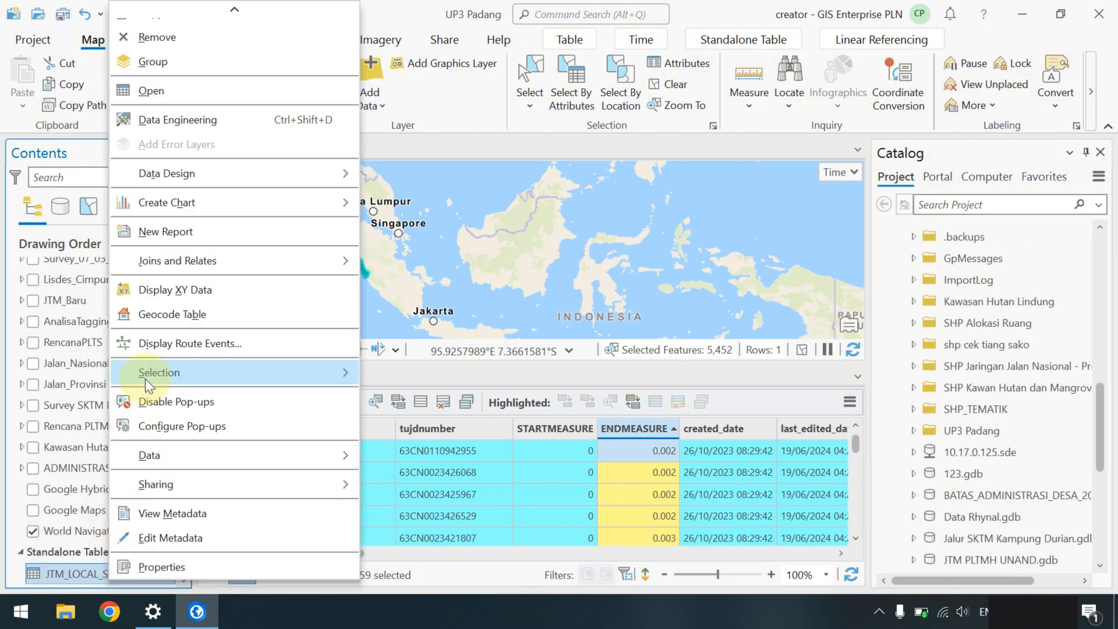
{"action": "left_click", "coordinate": [218, 93]}
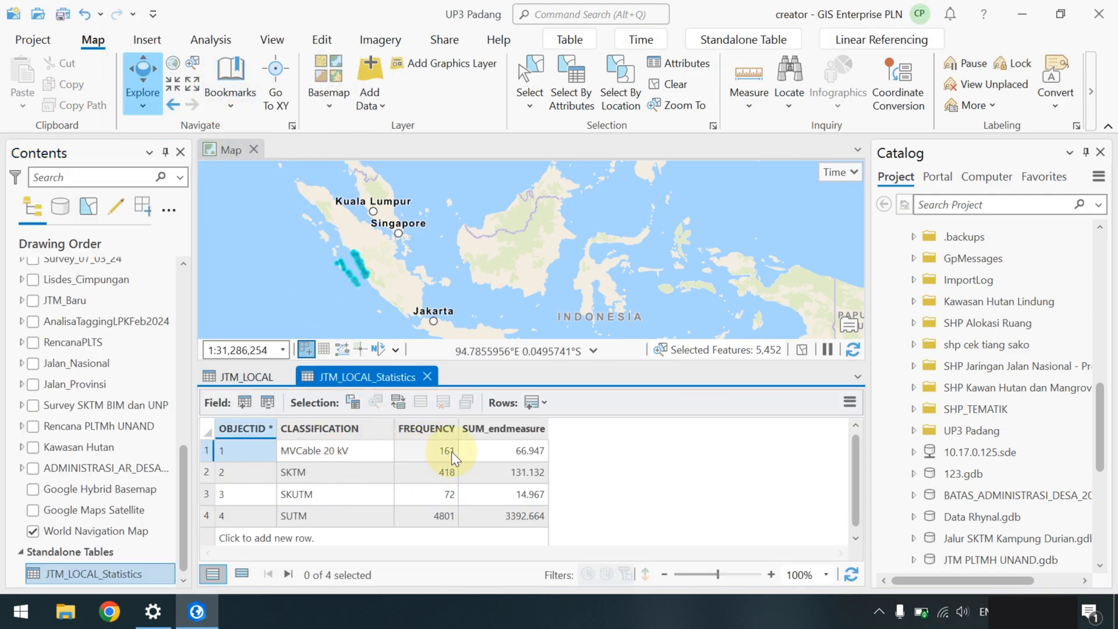
{"action": "left_click", "coordinate": [538, 451]}
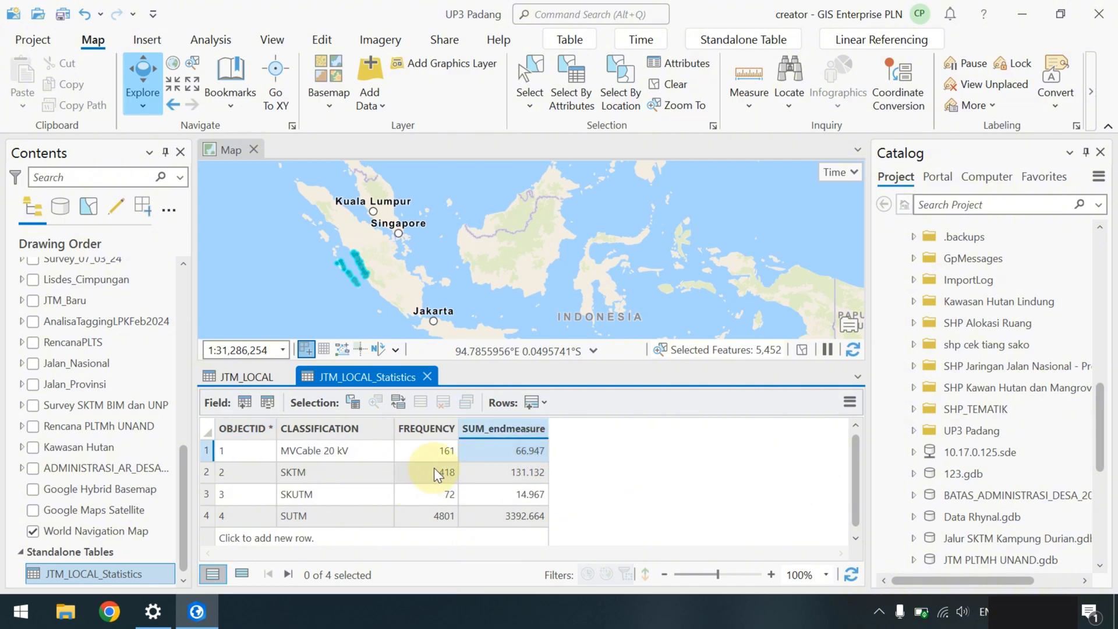
{"action": "left_click", "coordinate": [437, 469]}
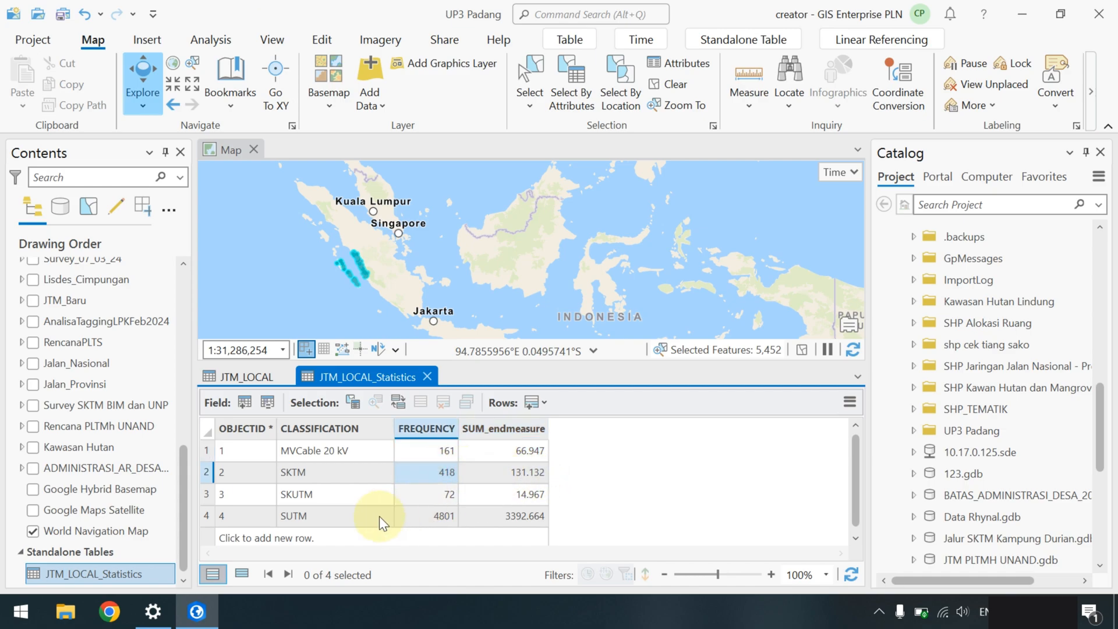
{"action": "left_click", "coordinate": [431, 516]}
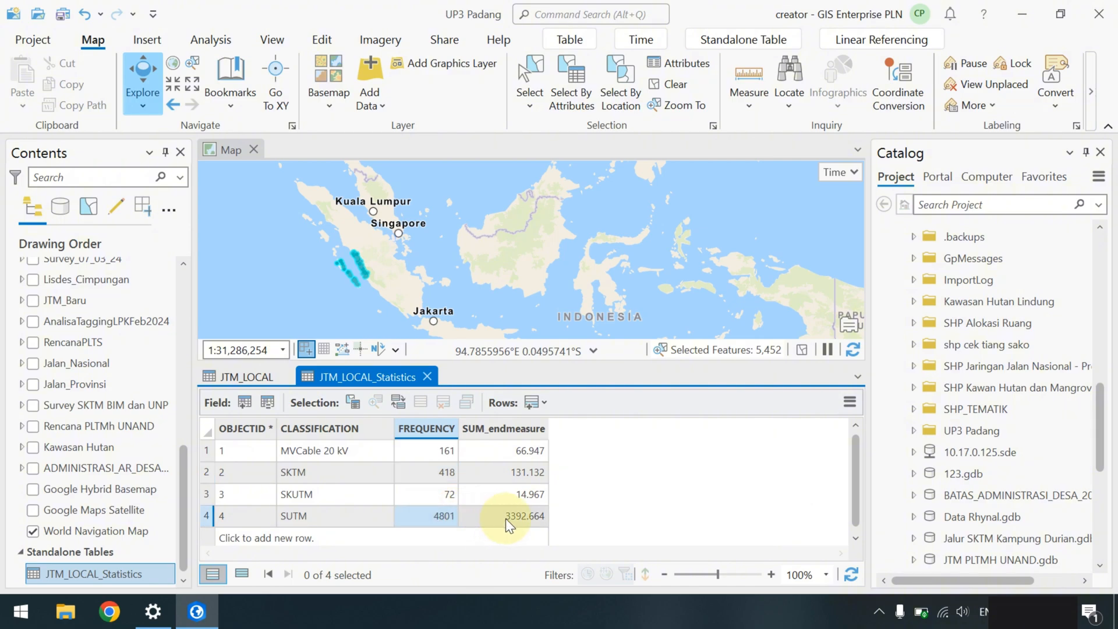
{"action": "left_click", "coordinate": [518, 515]}
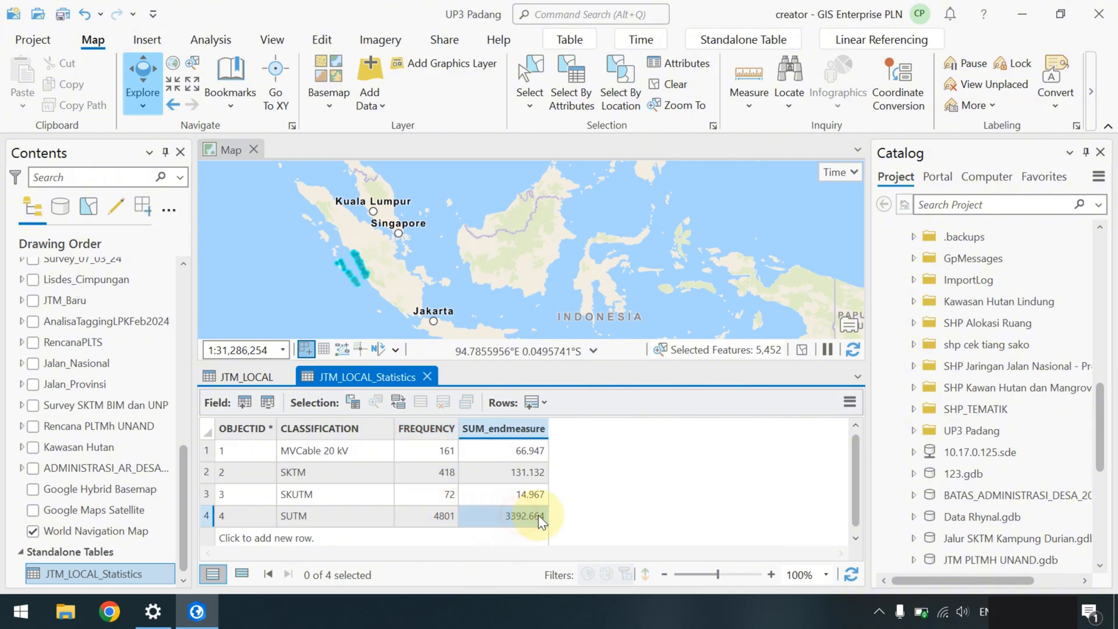
{"action": "left_click", "coordinate": [436, 513]}
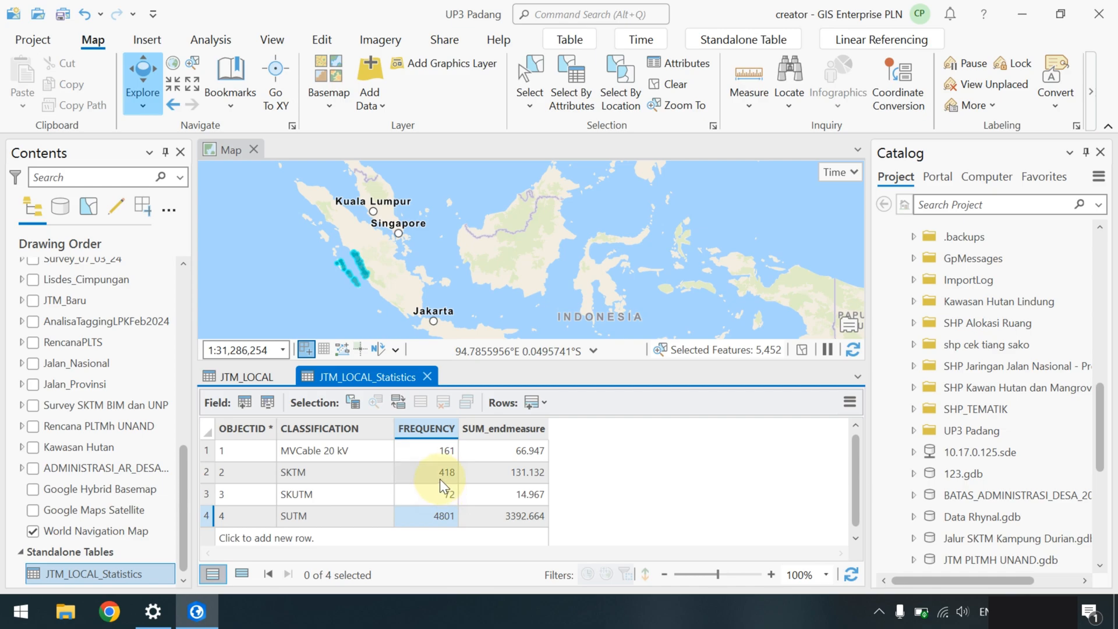
{"action": "left_click", "coordinate": [248, 376]}
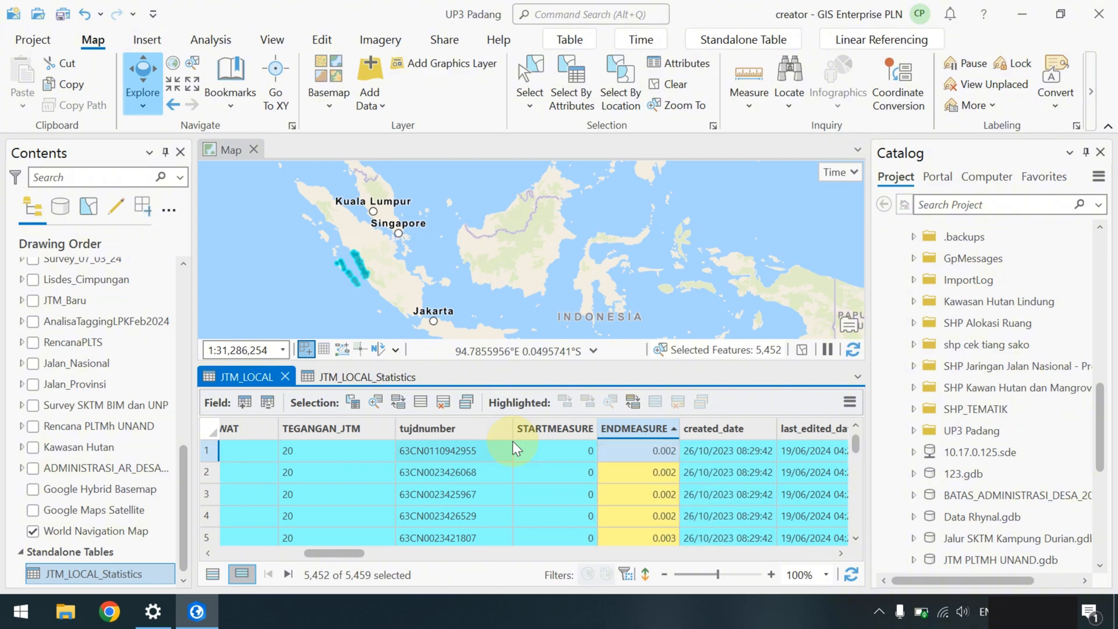
- Set up Summary Statistics for the Maximum of ENDMEASURE with CLASSIFICATION as the case field
{"action": "right_click", "coordinate": [626, 426]}
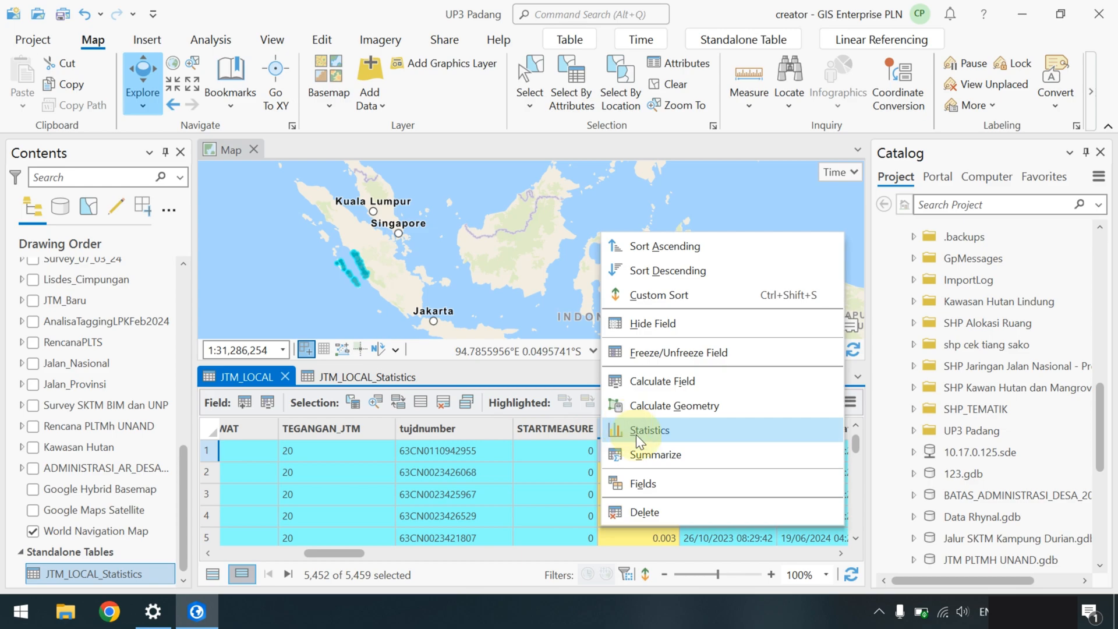
{"action": "left_click", "coordinate": [647, 454]}
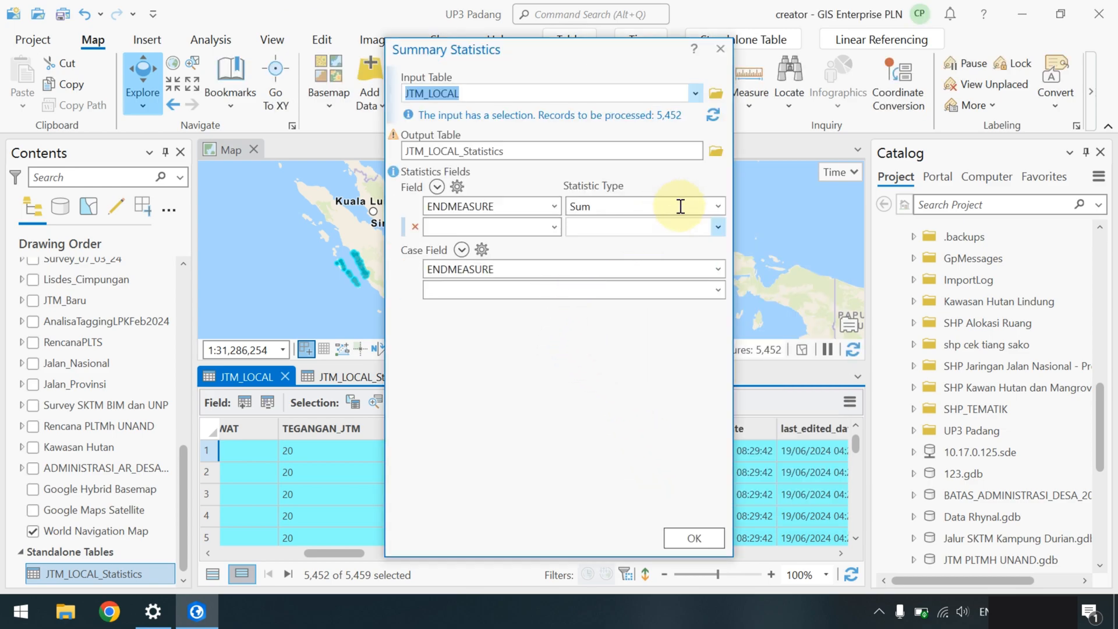
{"action": "left_click", "coordinate": [722, 205]}
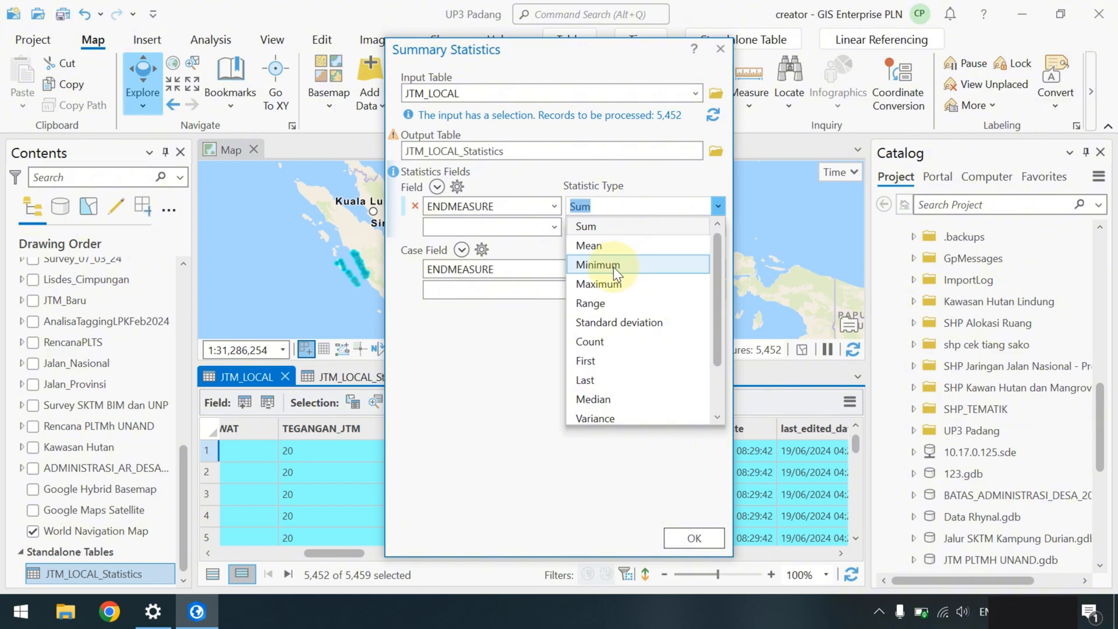
{"action": "left_click", "coordinate": [606, 286]}
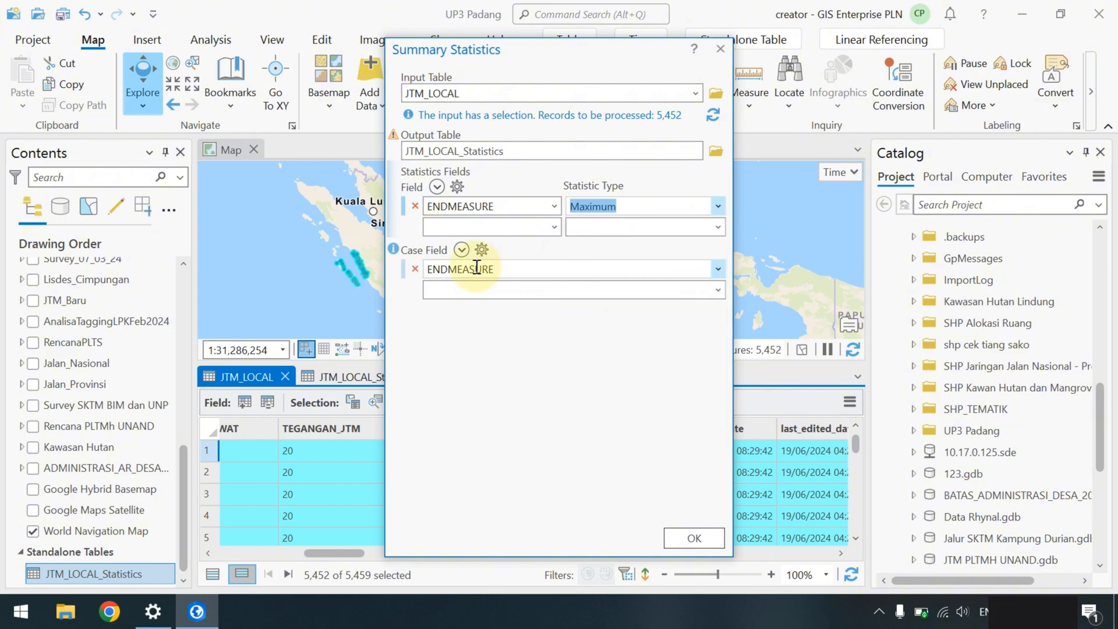
{"action": "left_click", "coordinate": [412, 267]}
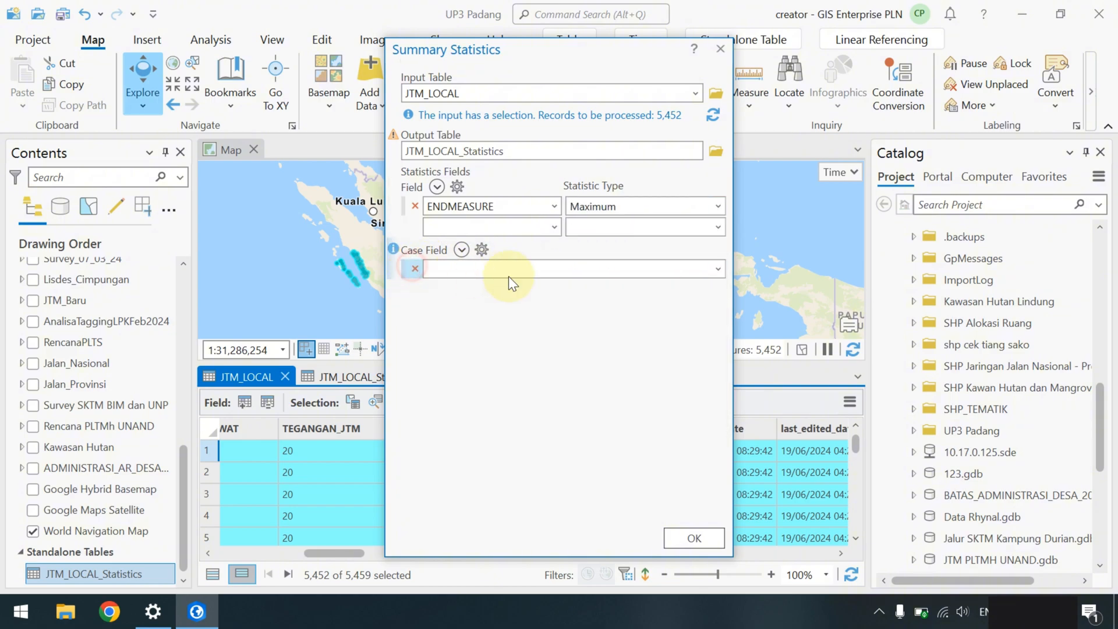
{"action": "left_click", "coordinate": [718, 270]}
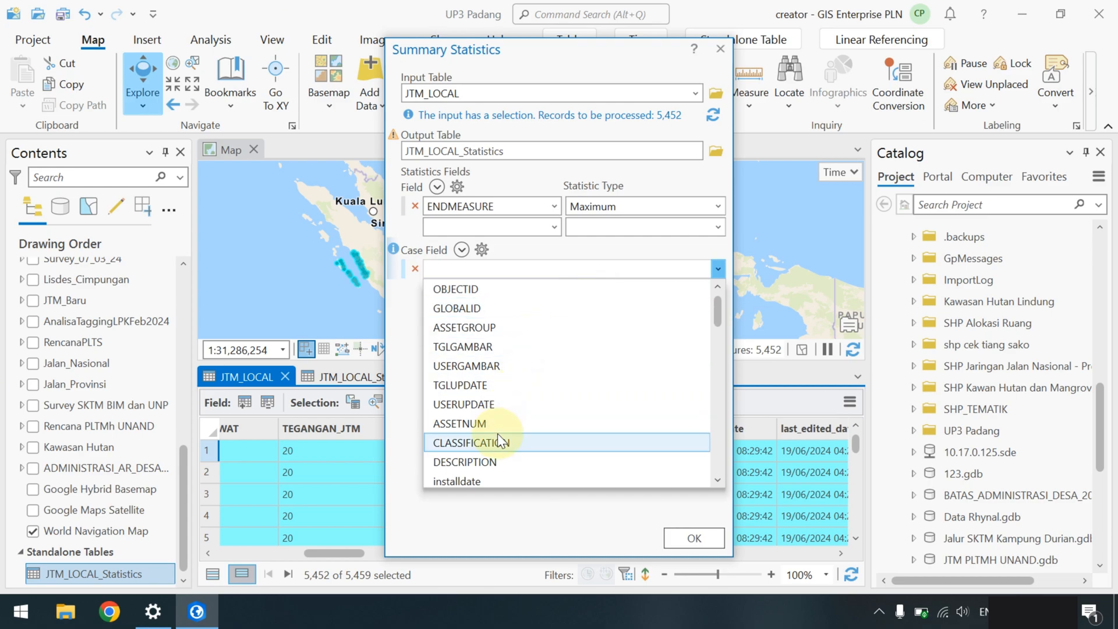
{"action": "scroll", "coordinate": [498, 433], "scroll_direction": "down", "scroll_amount": 2}
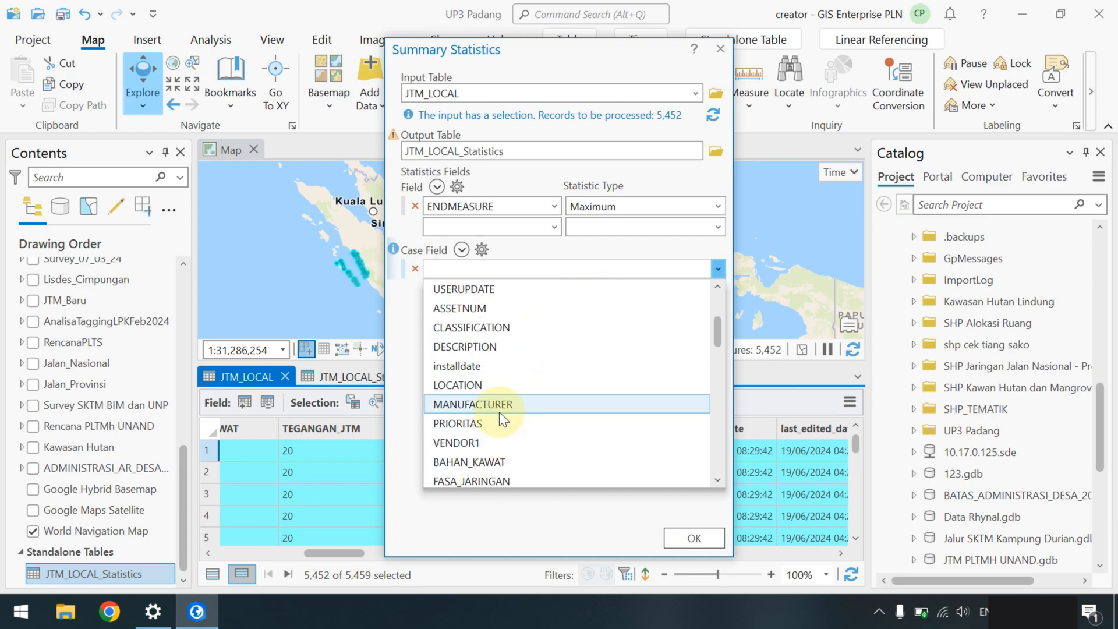
{"action": "scroll", "coordinate": [498, 411], "scroll_direction": "up", "scroll_amount": 2}
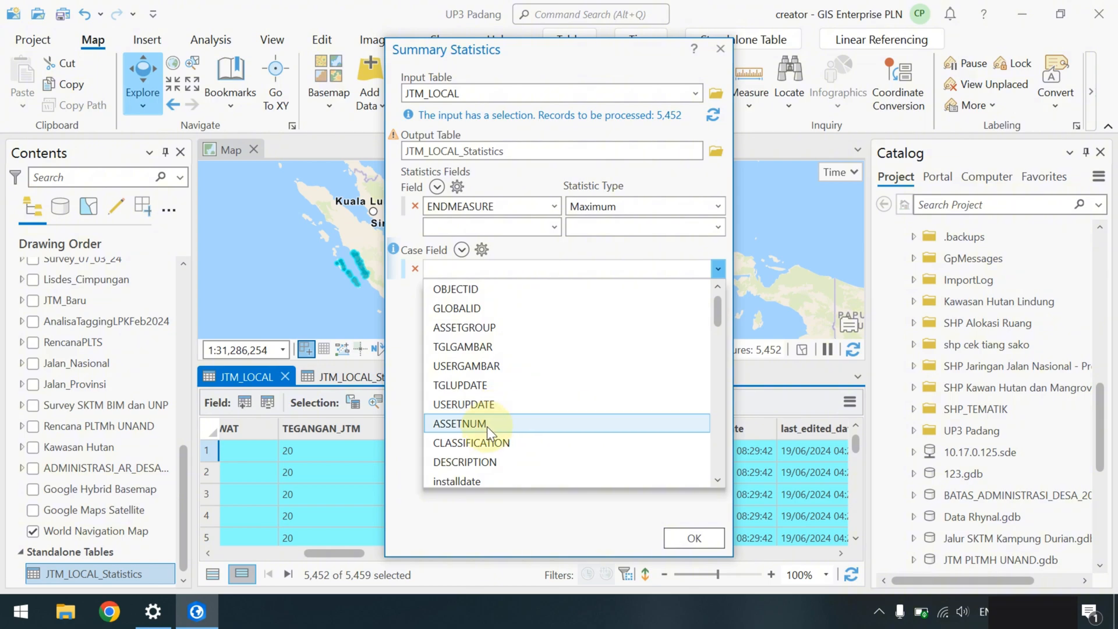
{"action": "left_click", "coordinate": [481, 443]}
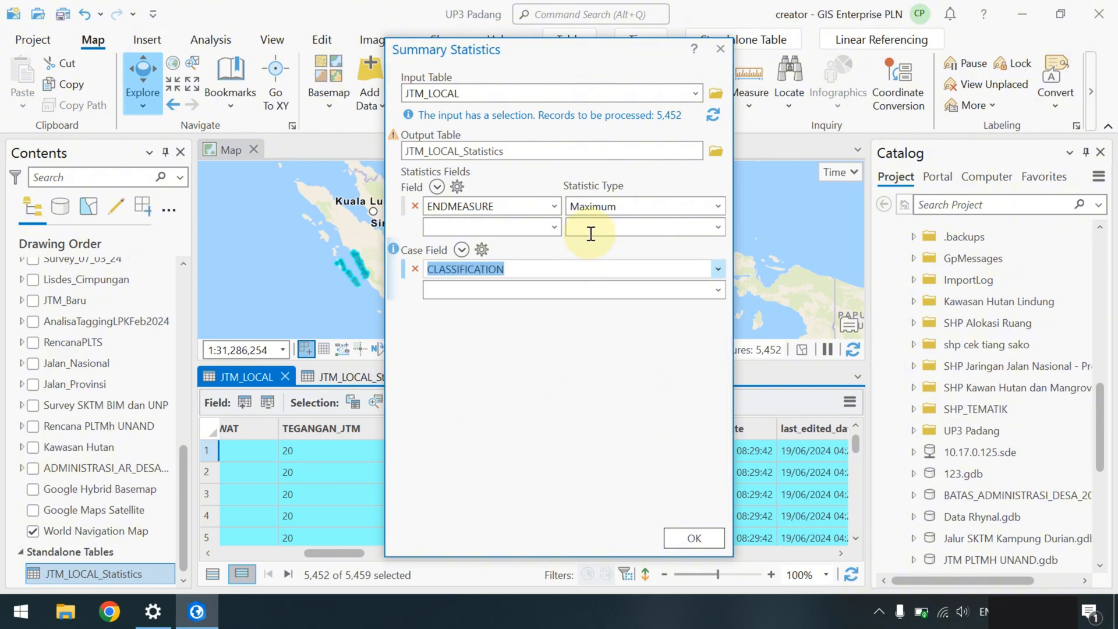
- Run the maximum ENDMEASURE statistics and open the resulting JTM_LOCAL_Statistics standalone table
{"action": "left_click", "coordinate": [683, 540]}
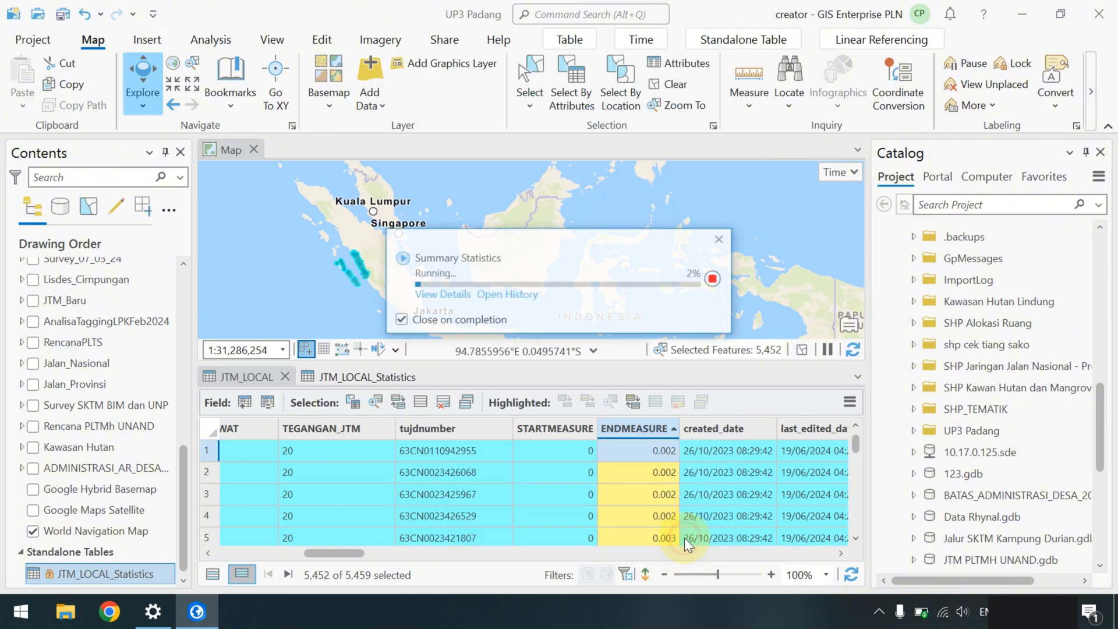
{"action": "scroll", "coordinate": [156, 562], "scroll_direction": "down", "scroll_amount": 2}
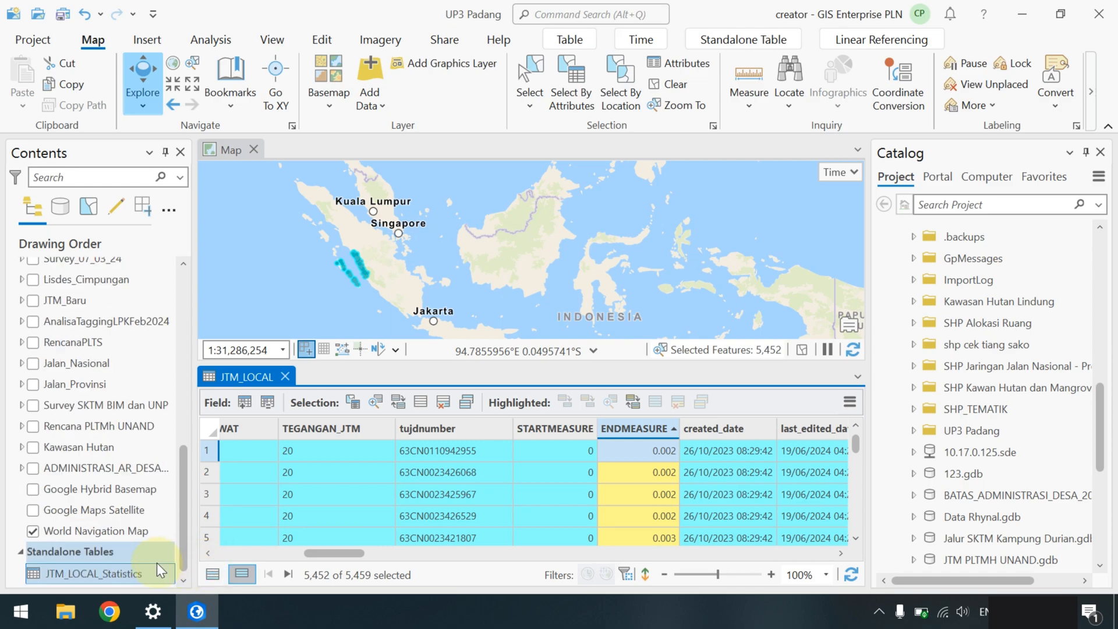
{"action": "right_click", "coordinate": [111, 573]}
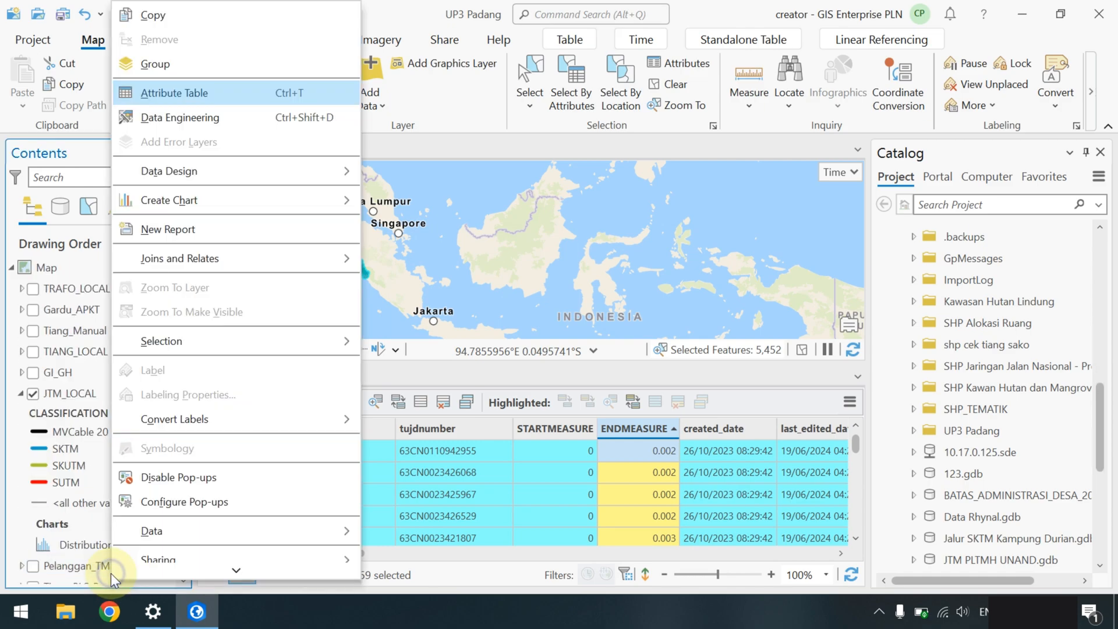
{"action": "left_click", "coordinate": [86, 546]}
{"action": "scroll", "coordinate": [89, 544], "scroll_direction": "down", "scroll_amount": 6}
{"action": "scroll", "coordinate": [89, 549], "scroll_direction": "down", "scroll_amount": 2}
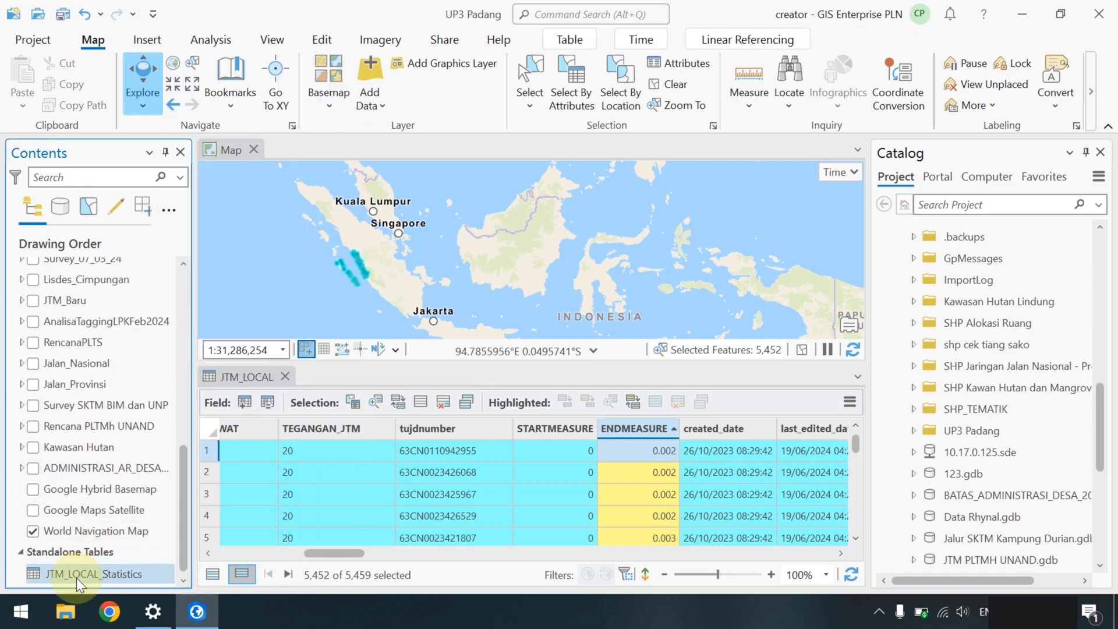
{"action": "right_click", "coordinate": [77, 576]}
{"action": "left_click", "coordinate": [149, 92]}
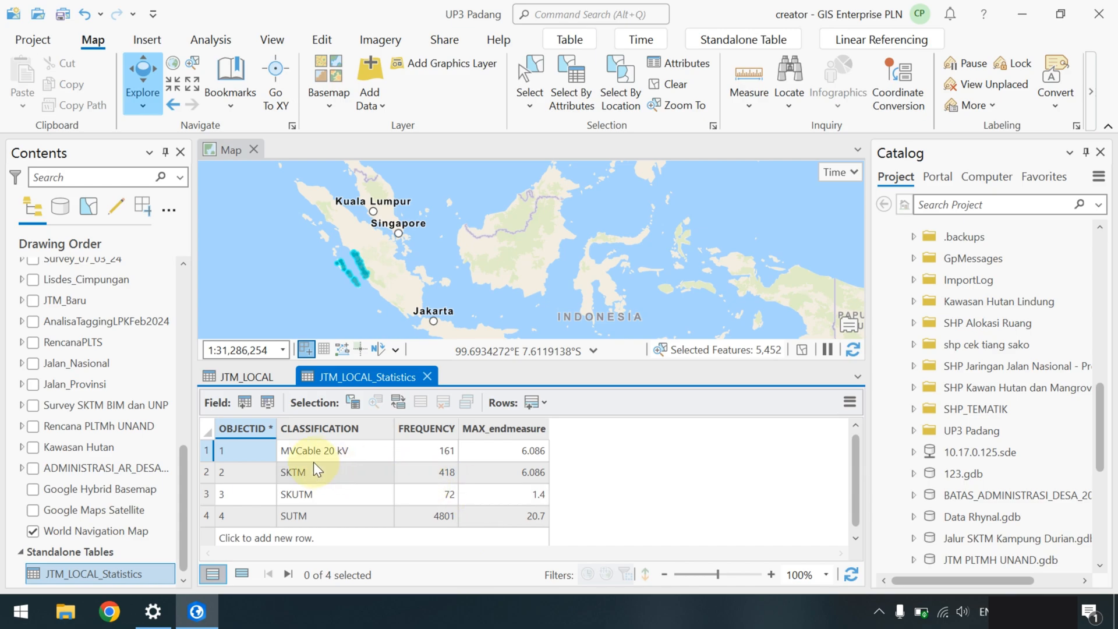
- Check each classification's maximum ENDMEASURE (SKUTM 1.4, SUTM 20.7), then return to JTM_LOCAL
{"action": "left_click", "coordinate": [305, 450]}
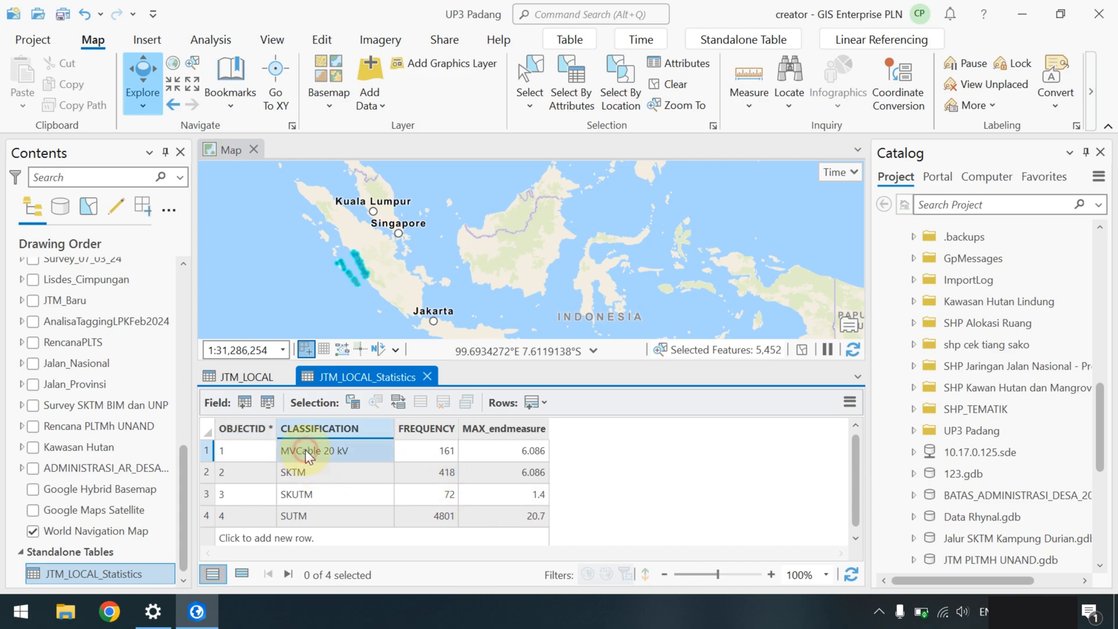
{"action": "left_click", "coordinate": [435, 446]}
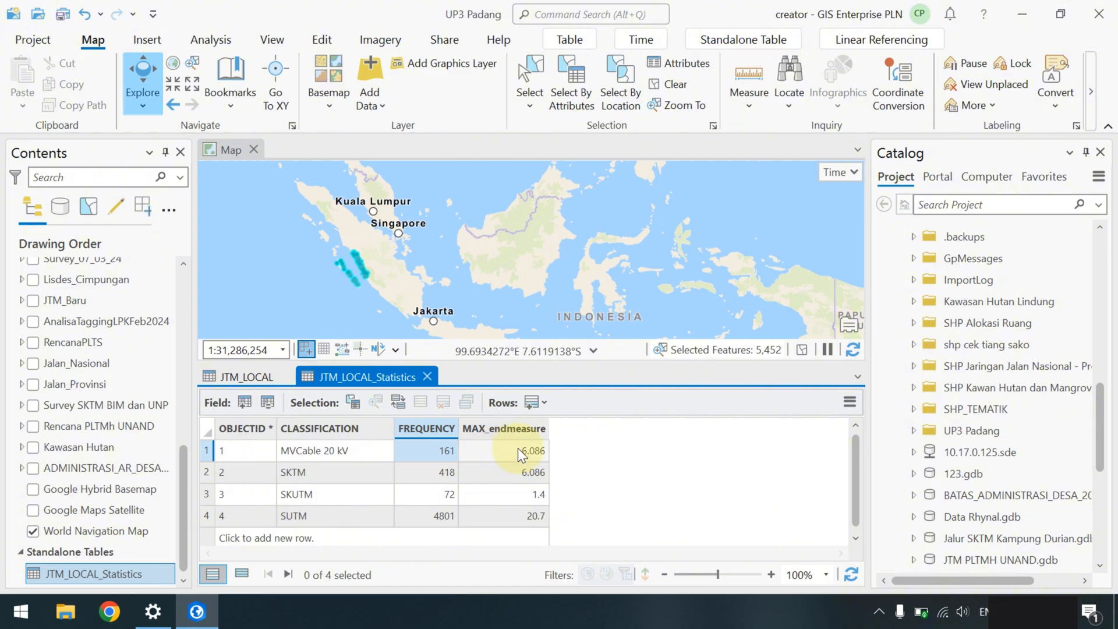
{"action": "left_click", "coordinate": [540, 456]}
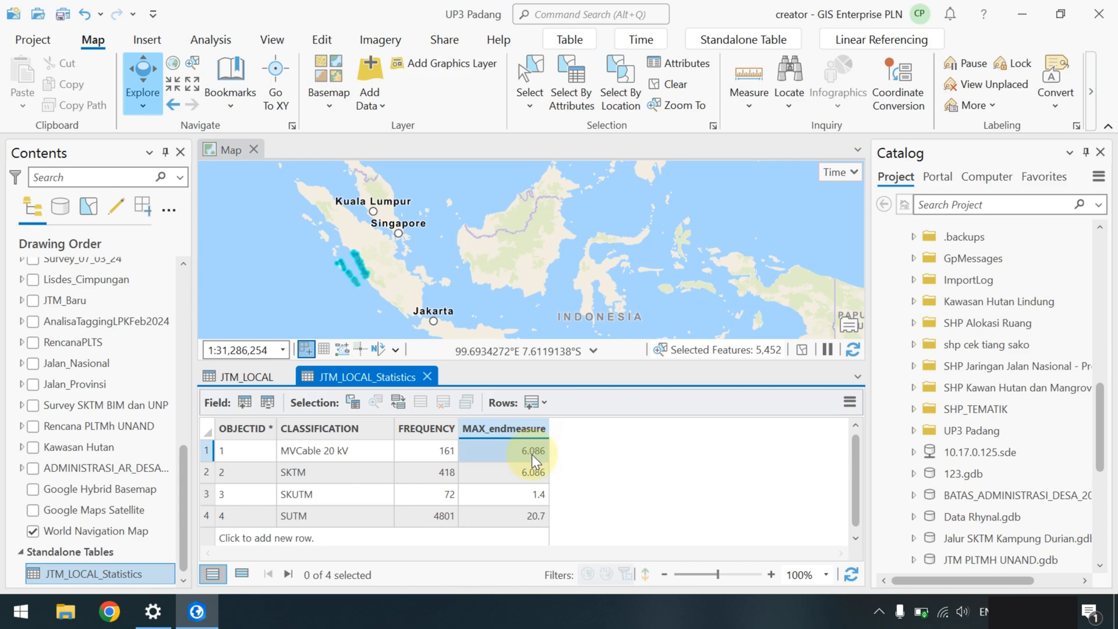
{"action": "left_click", "coordinate": [344, 493]}
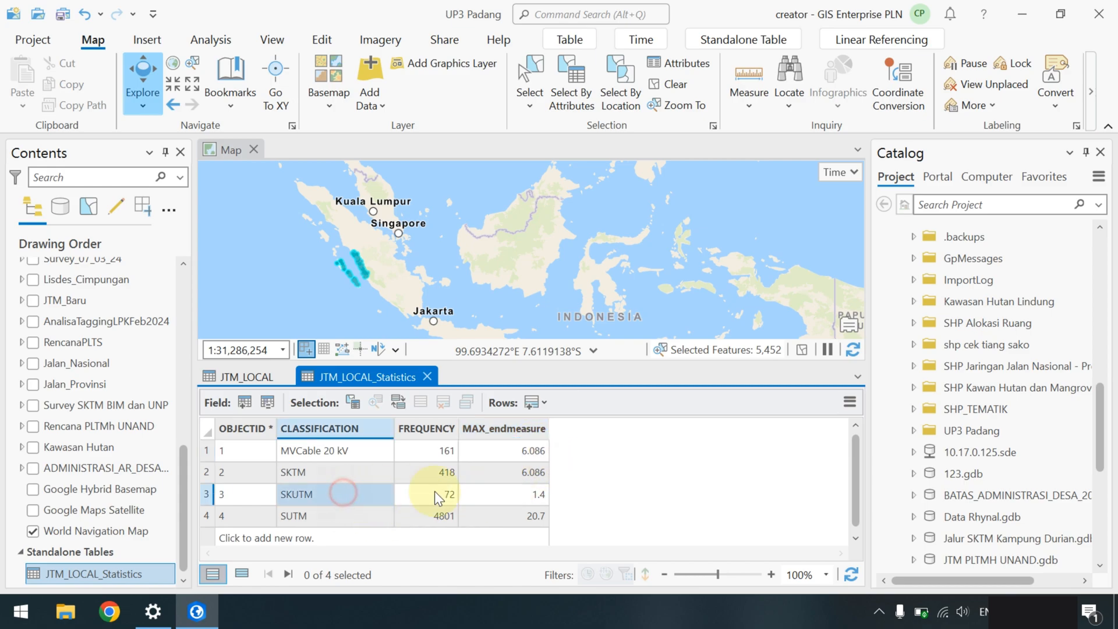
{"action": "left_click", "coordinate": [525, 493]}
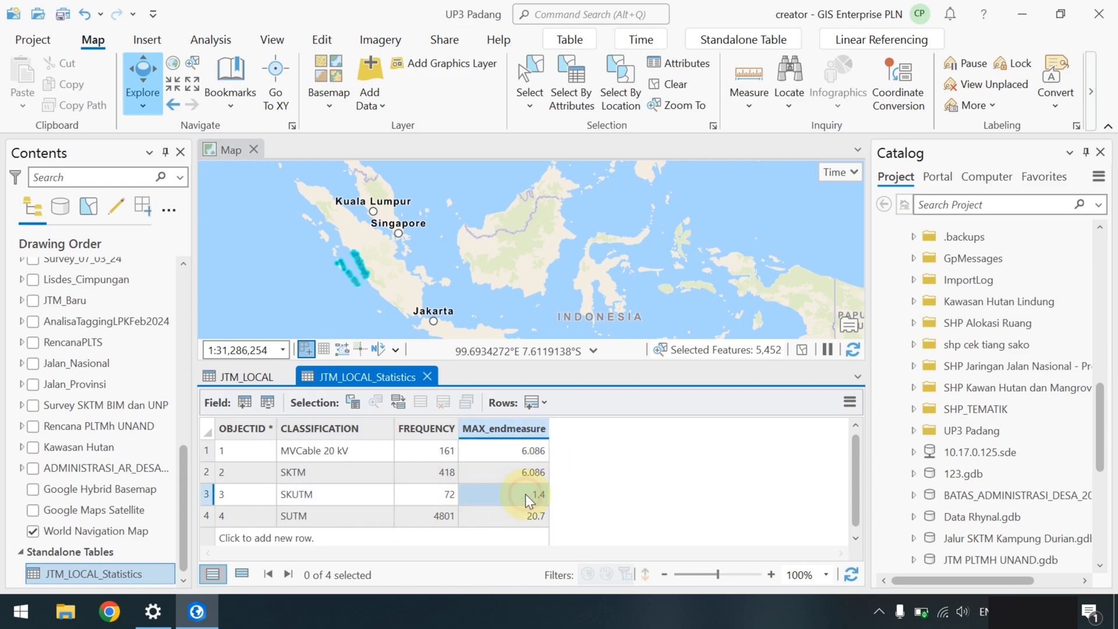
{"action": "left_click", "coordinate": [319, 512]}
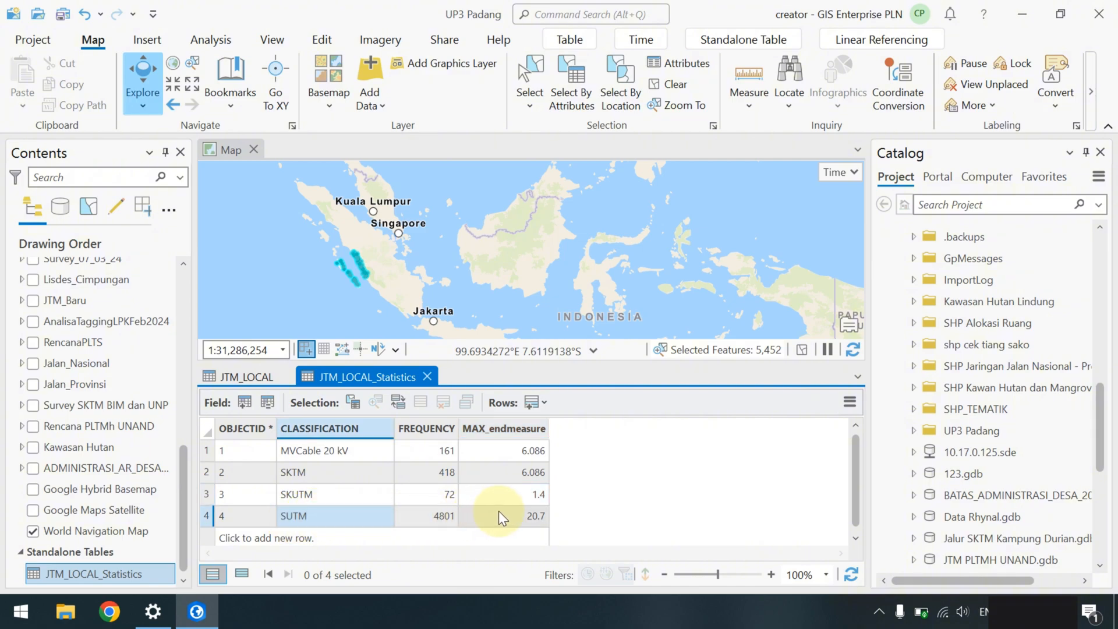
{"action": "left_click", "coordinate": [527, 517]}
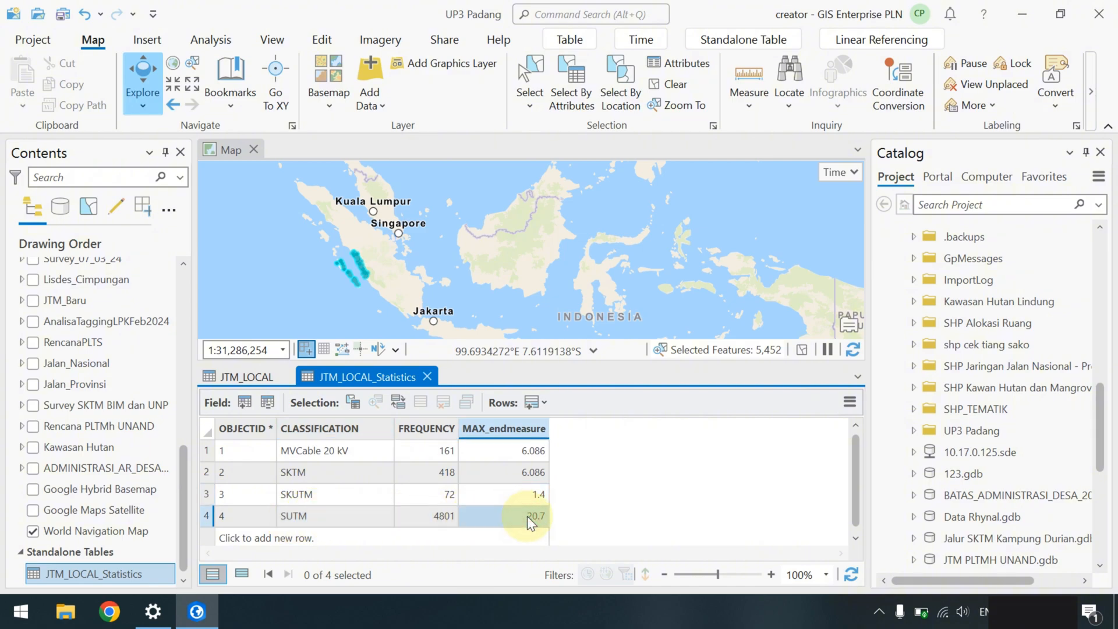
{"action": "left_click", "coordinate": [249, 379]}
- Run Summary Statistics for the Minimum of ENDMEASURE with CLASSIFICATION as the case field
{"action": "right_click", "coordinate": [652, 428]}
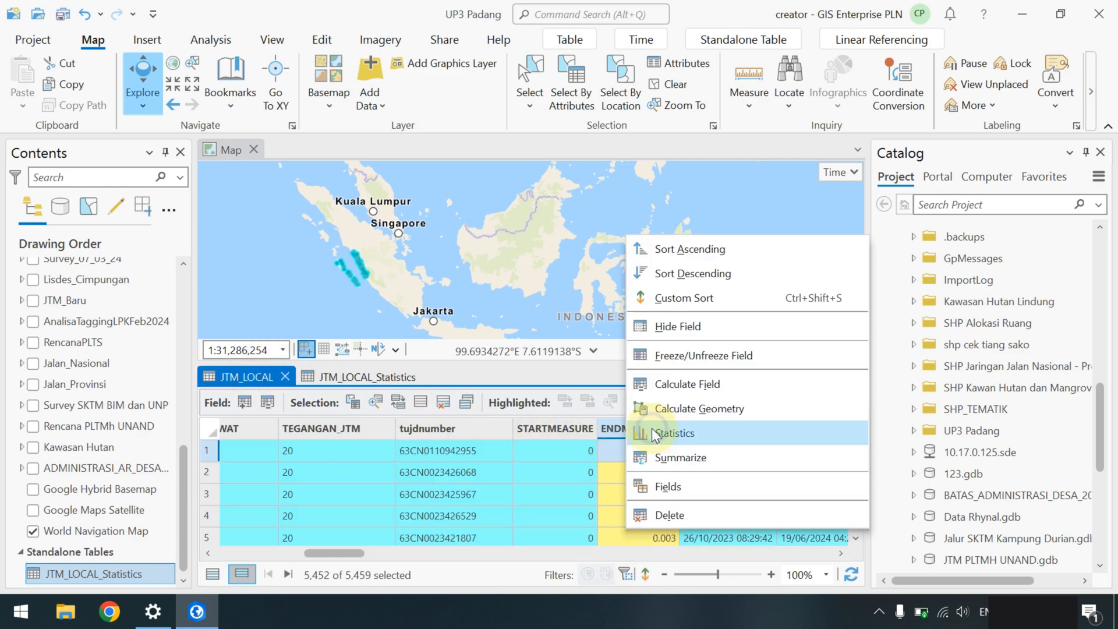
{"action": "left_click", "coordinate": [679, 459]}
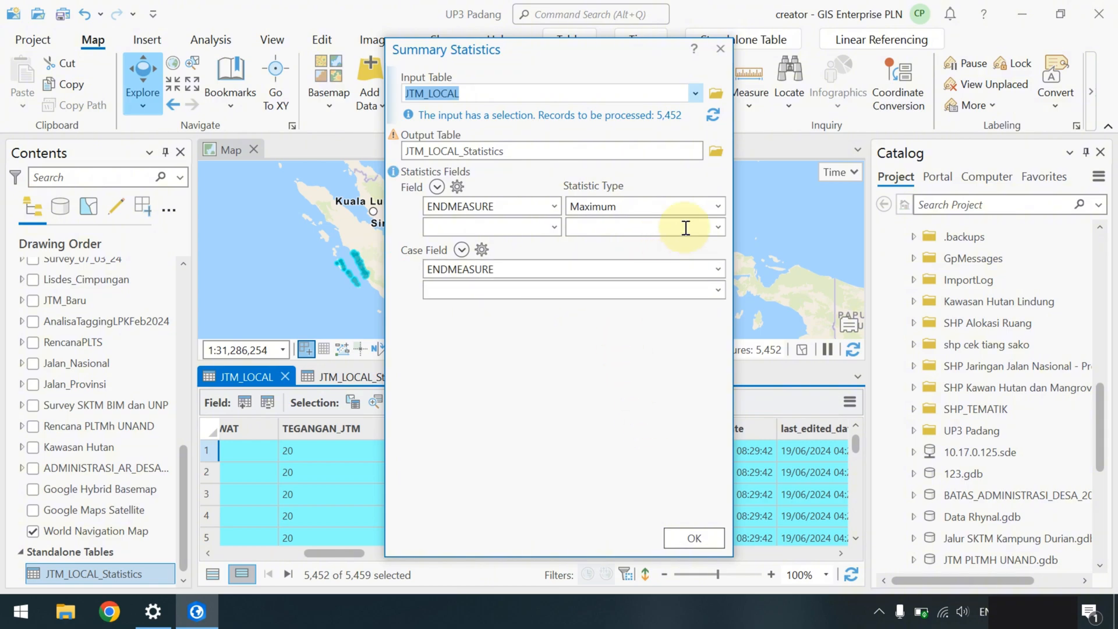
{"action": "left_click", "coordinate": [718, 206]}
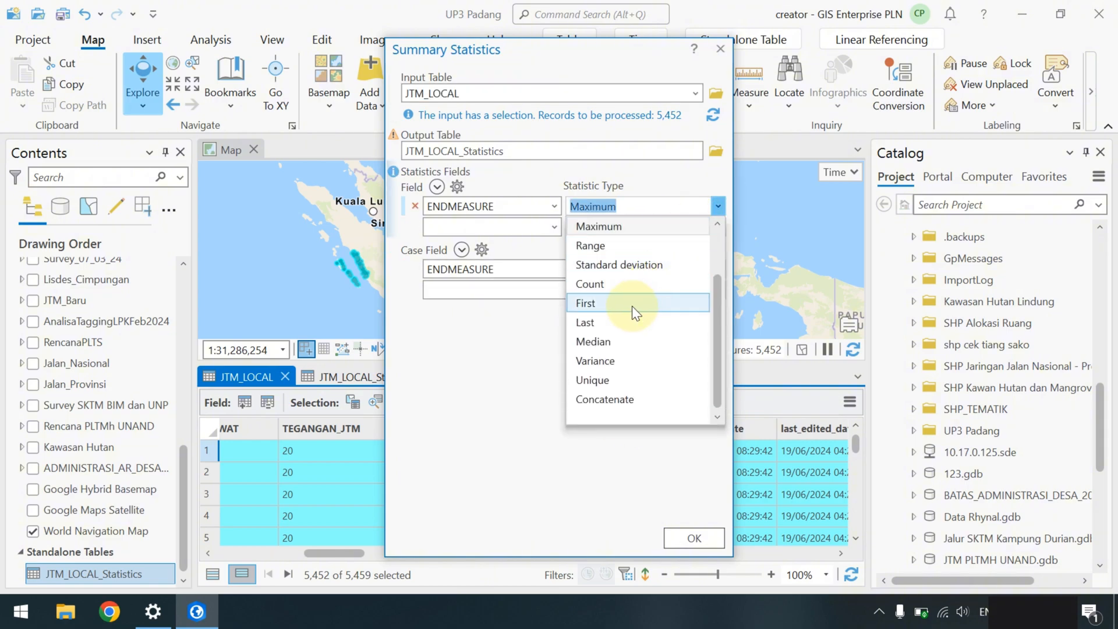
{"action": "scroll", "coordinate": [620, 277], "scroll_direction": "up", "scroll_amount": 1}
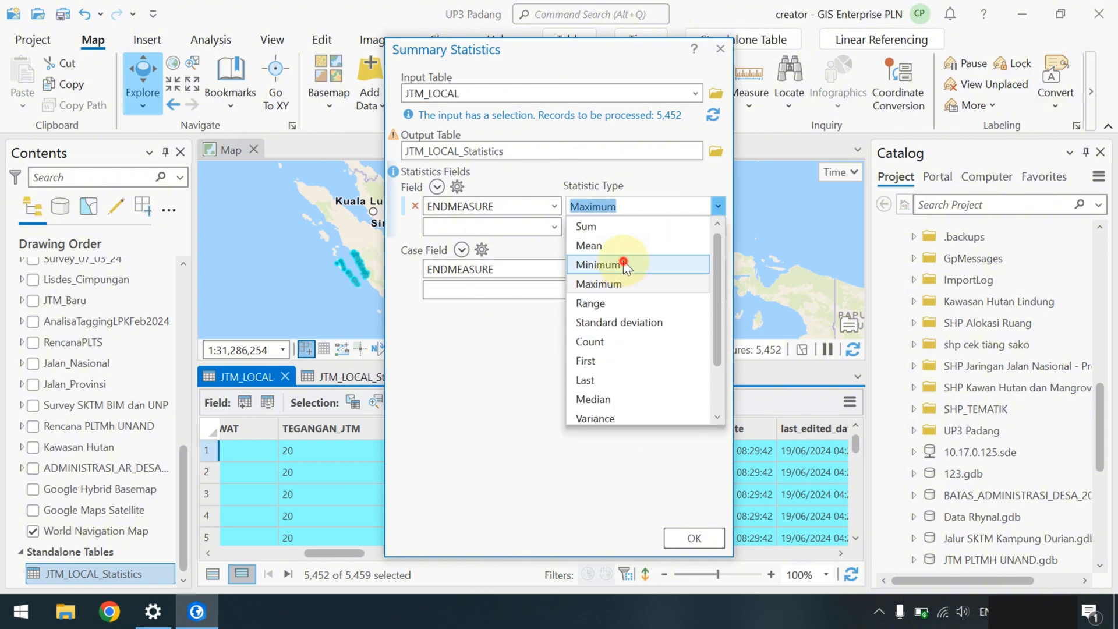
{"action": "left_click", "coordinate": [623, 264]}
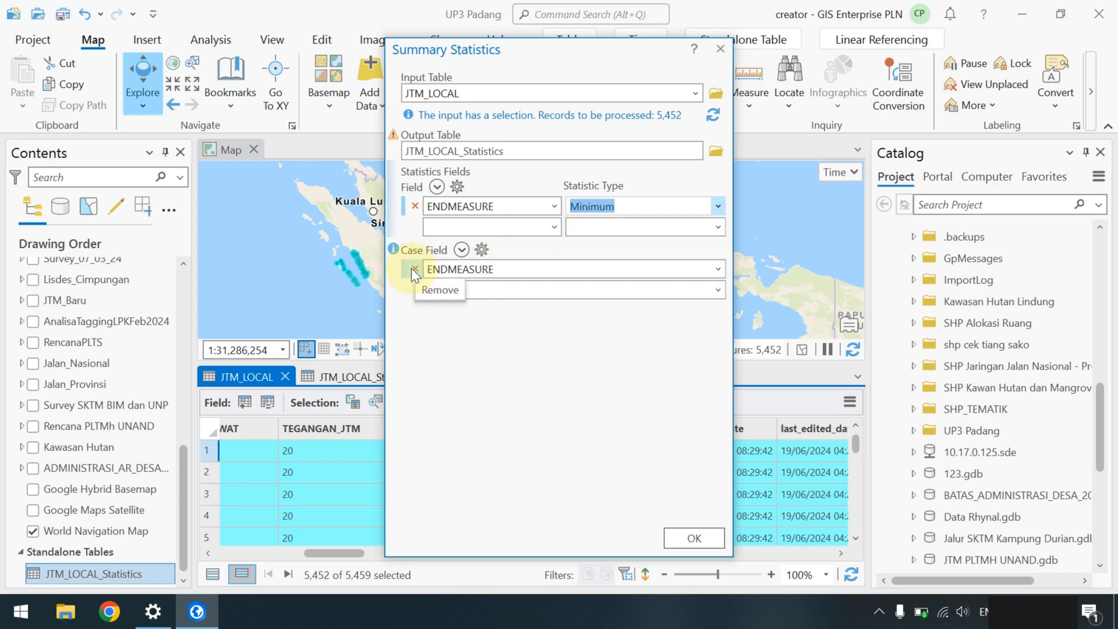
{"action": "left_click", "coordinate": [413, 269]}
{"action": "left_click", "coordinate": [720, 269]}
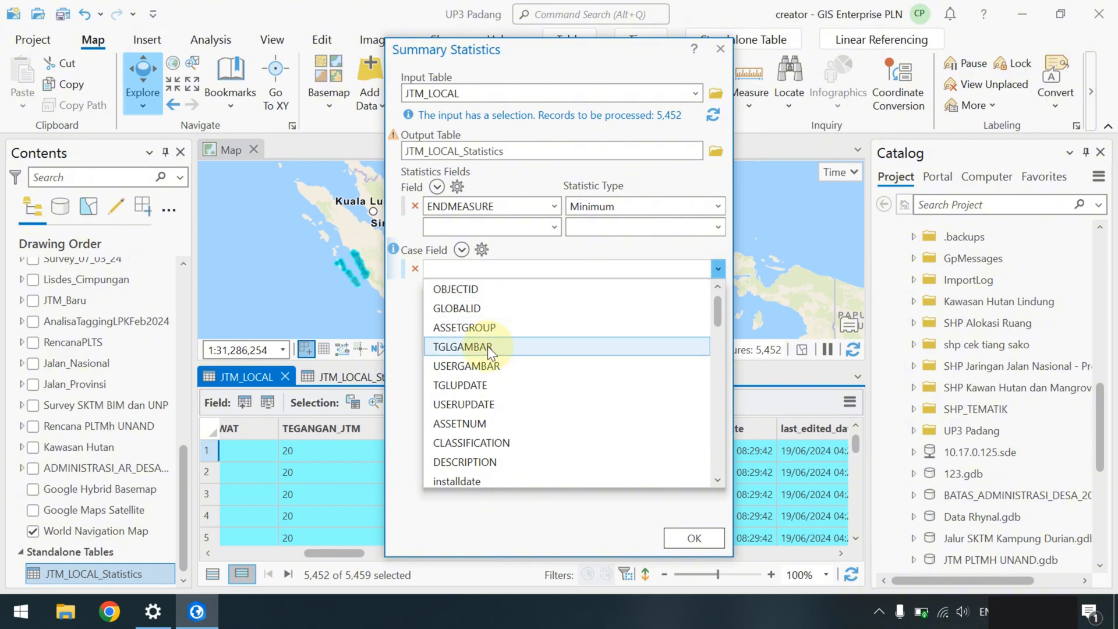
{"action": "left_click", "coordinate": [461, 443]}
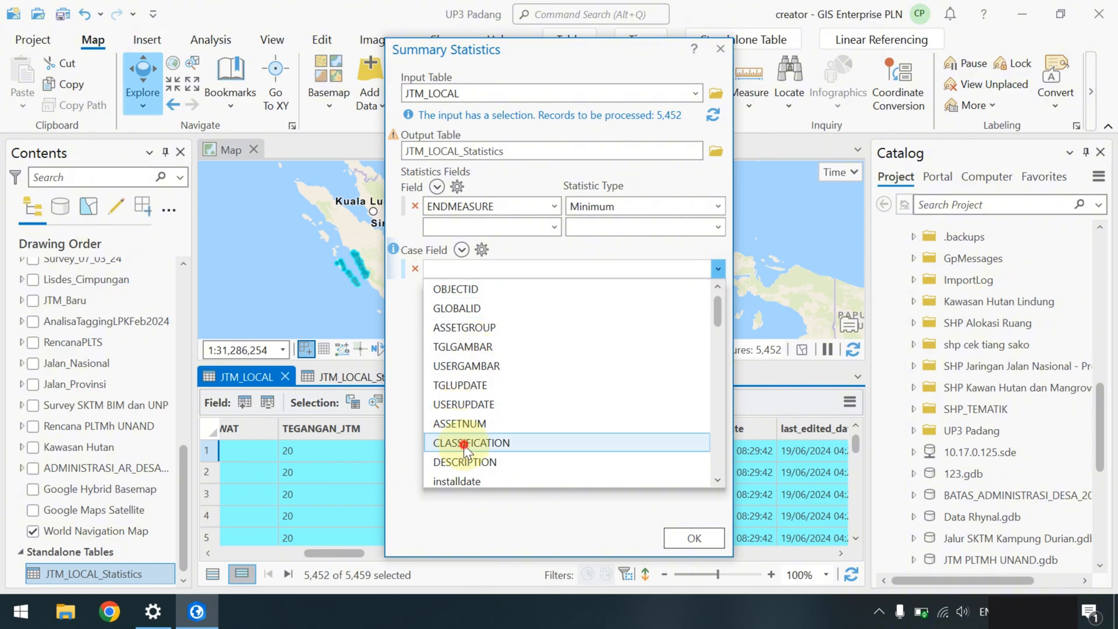
{"action": "left_click", "coordinate": [679, 533]}
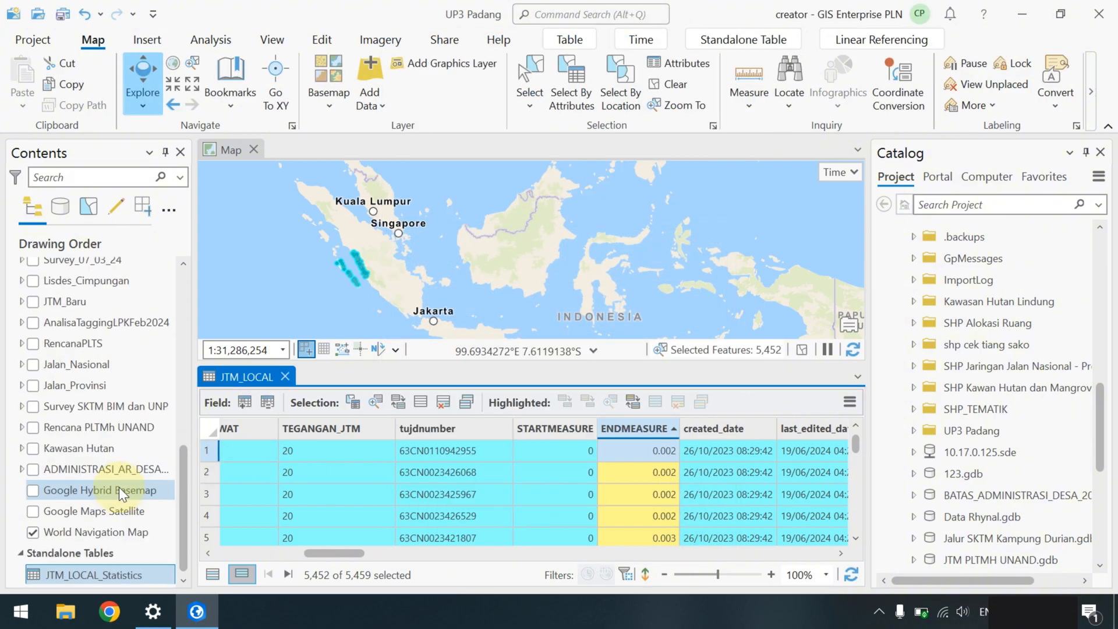
- Open JTM_LOCAL_Statistics from Standalone Tables, showing minimum ENDMEASURE from 0.002 (SUTM) to 0.02 (MVCable 20 kV)
{"action": "right_click", "coordinate": [88, 574]}
{"action": "left_click", "coordinate": [87, 574]}
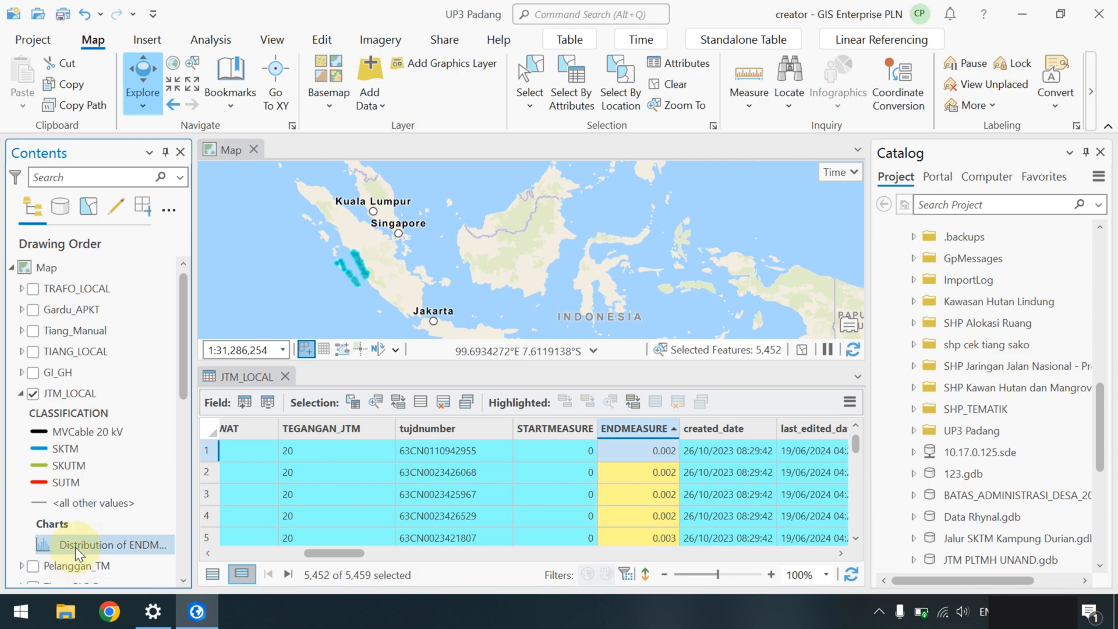
{"action": "left_click", "coordinate": [75, 546]}
{"action": "scroll", "coordinate": [75, 550], "scroll_direction": "down", "scroll_amount": 5}
{"action": "scroll", "coordinate": [76, 555], "scroll_direction": "down", "scroll_amount": 2}
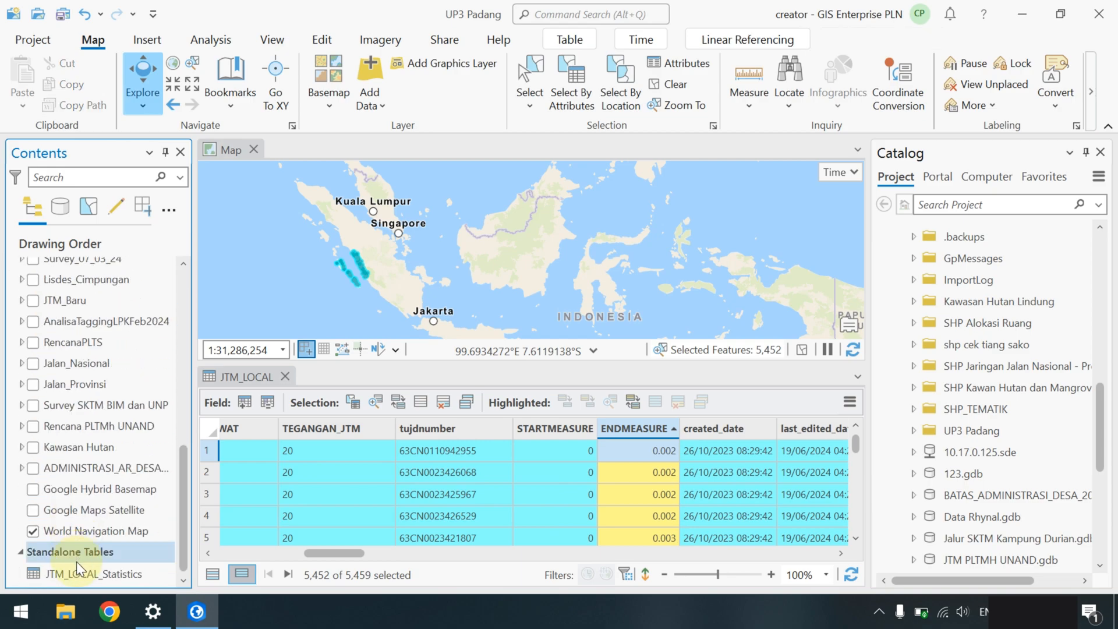
{"action": "left_click", "coordinate": [78, 570]}
{"action": "right_click", "coordinate": [79, 569]}
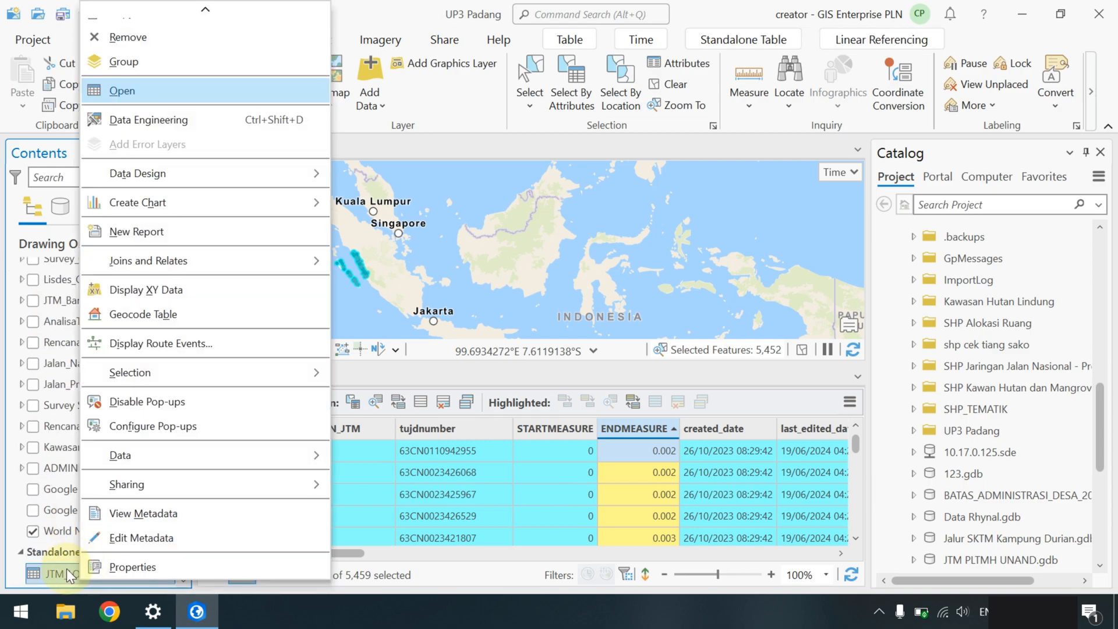
{"action": "left_click", "coordinate": [509, 153]}
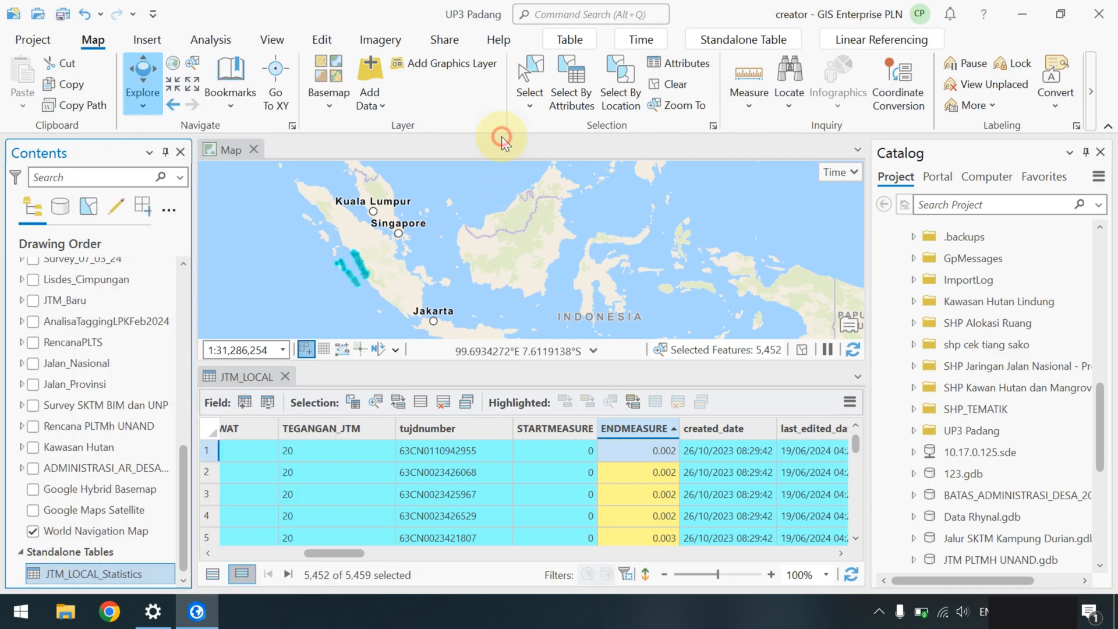
{"action": "right_click", "coordinate": [68, 574]}
{"action": "left_click", "coordinate": [186, 96]}
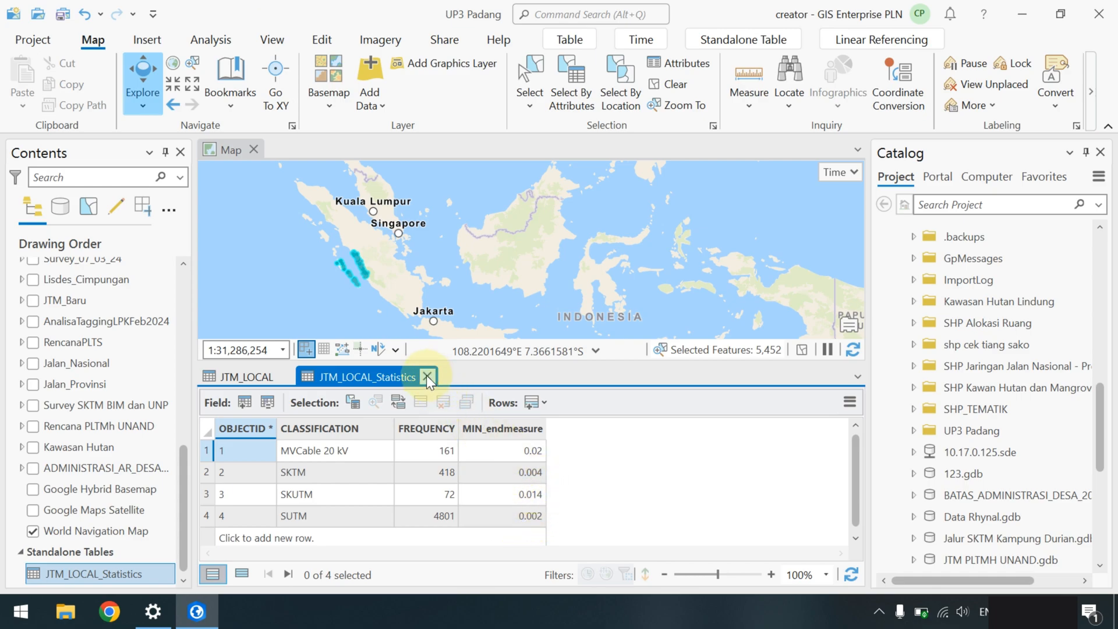
- Run Summary Statistics for the Maximum of ENDMEASURE with assettype as the case field
{"action": "left_click", "coordinate": [240, 376]}
{"action": "left_click", "coordinate": [656, 427]}
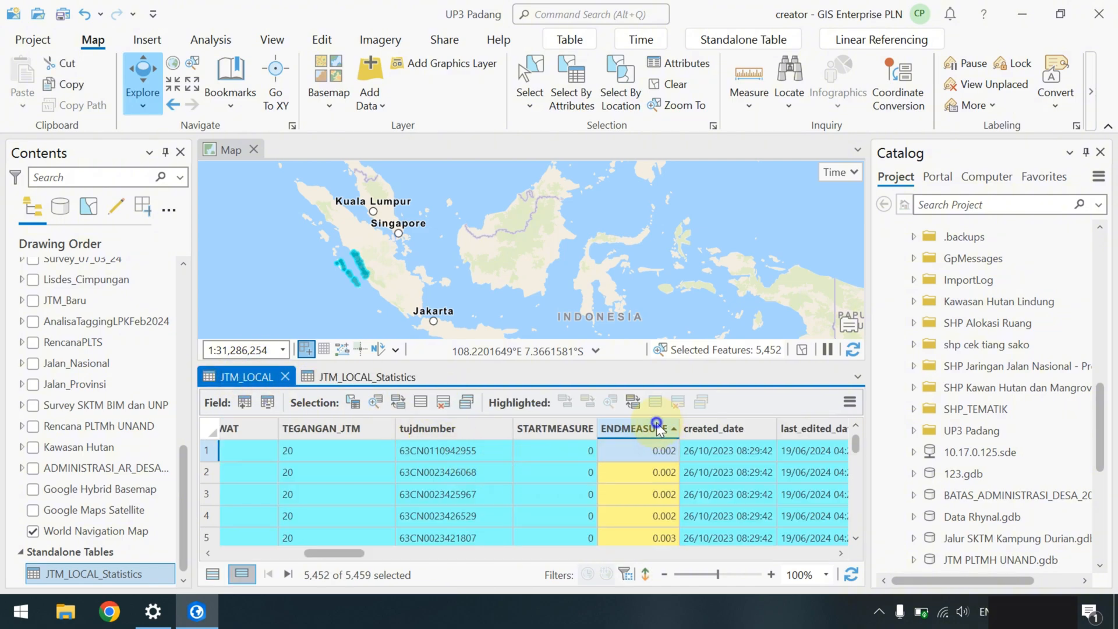
{"action": "right_click", "coordinate": [656, 426]}
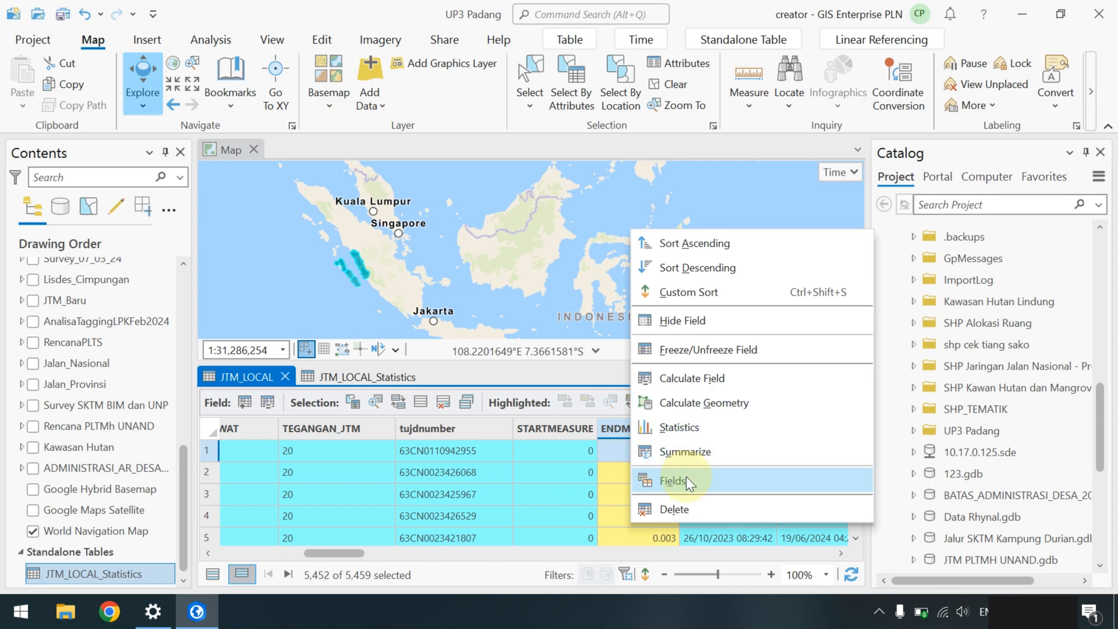
{"action": "left_click", "coordinate": [693, 450]}
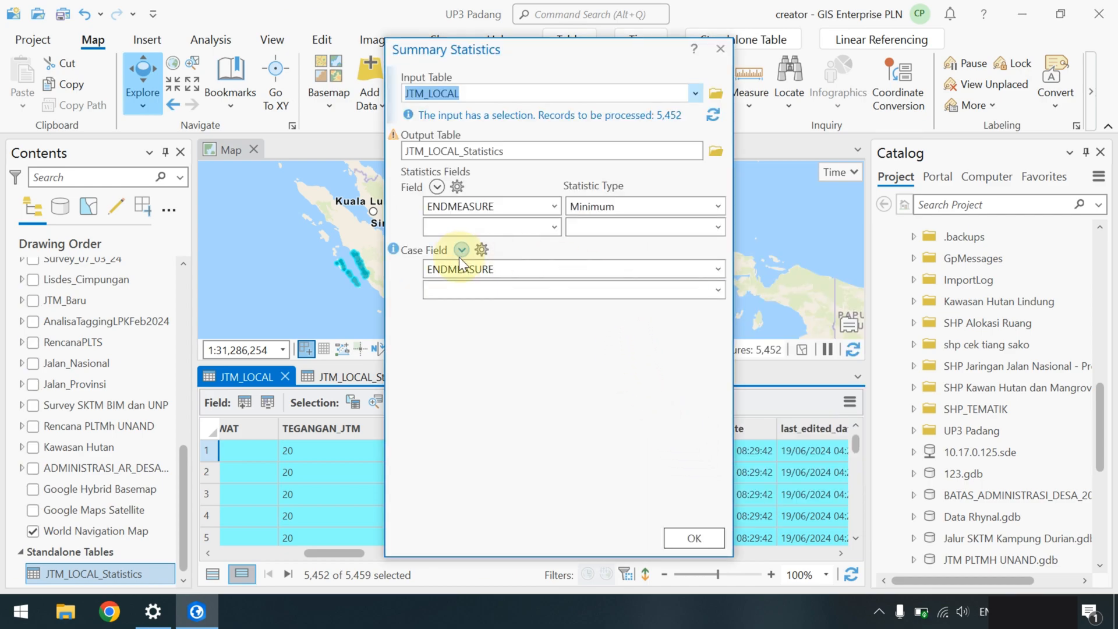
{"action": "left_click", "coordinate": [718, 269]}
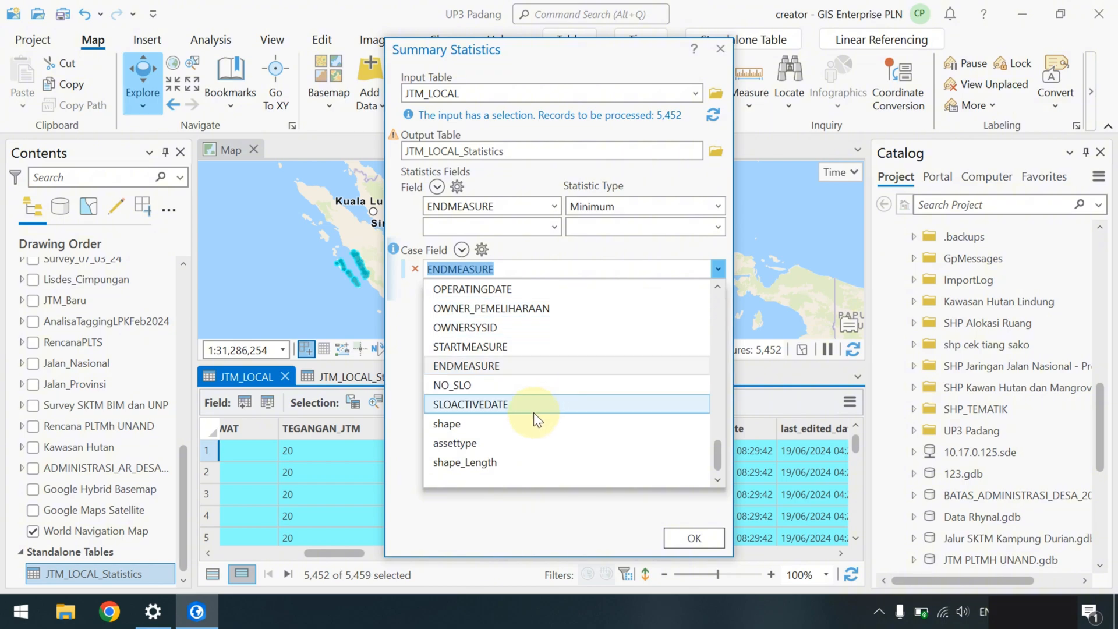
{"action": "left_click", "coordinate": [504, 442]}
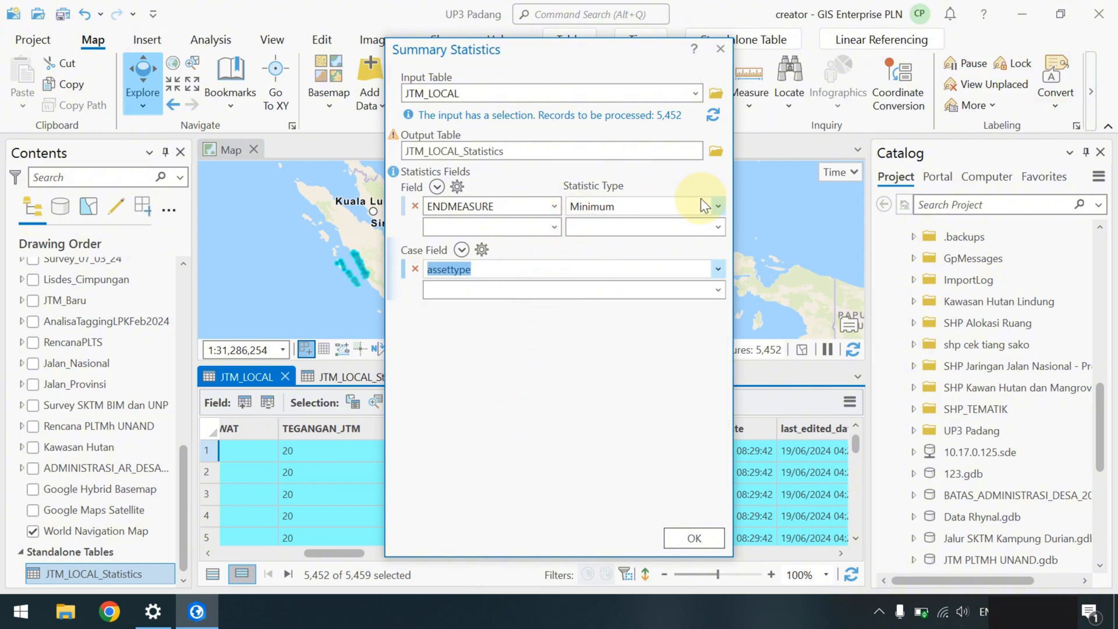
{"action": "left_click", "coordinate": [720, 208]}
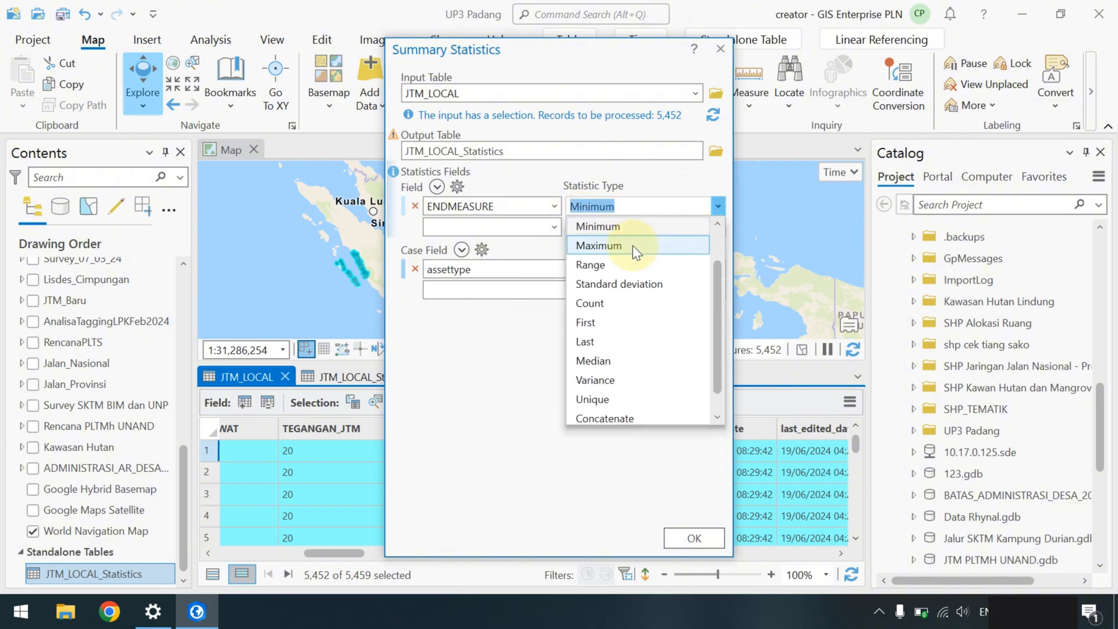
{"action": "left_click", "coordinate": [612, 246]}
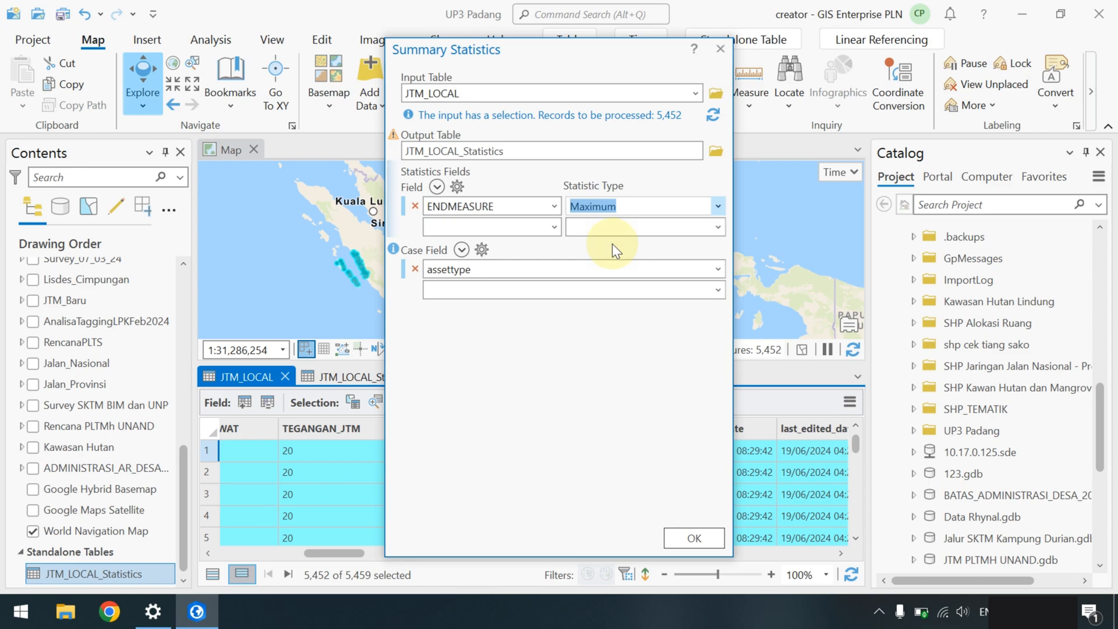
{"action": "left_click", "coordinate": [694, 538]}
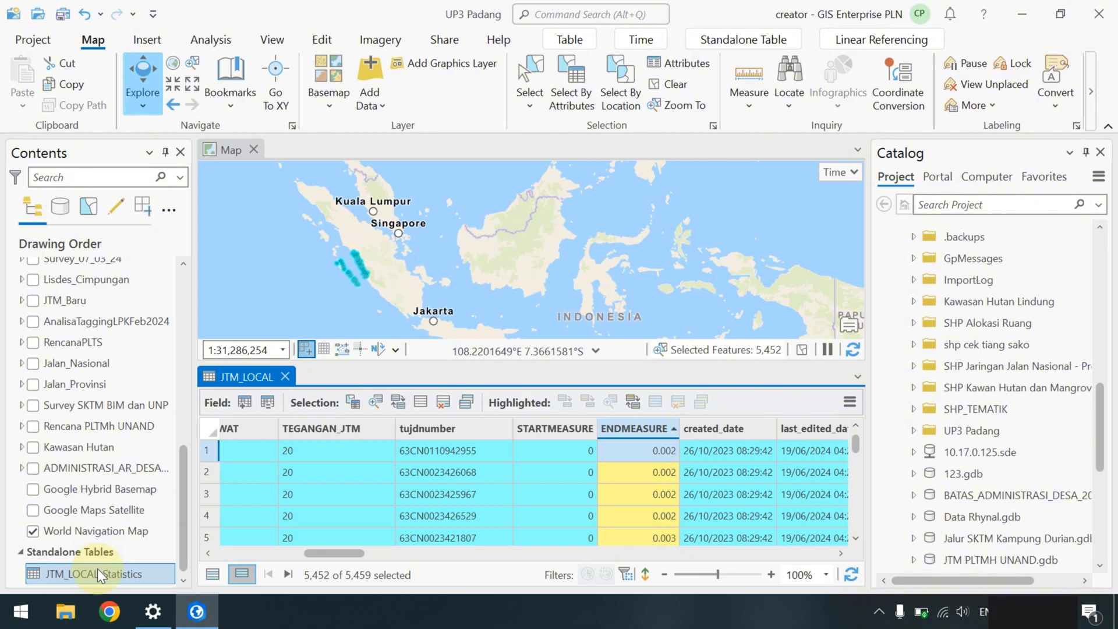
- Find JTM_LOCAL_Statistics under Standalone Tables in Contents and bring up its context menu
{"action": "right_click", "coordinate": [97, 569]}
{"action": "left_click", "coordinate": [76, 552]}
{"action": "scroll", "coordinate": [76, 556], "scroll_direction": "down", "scroll_amount": 5}
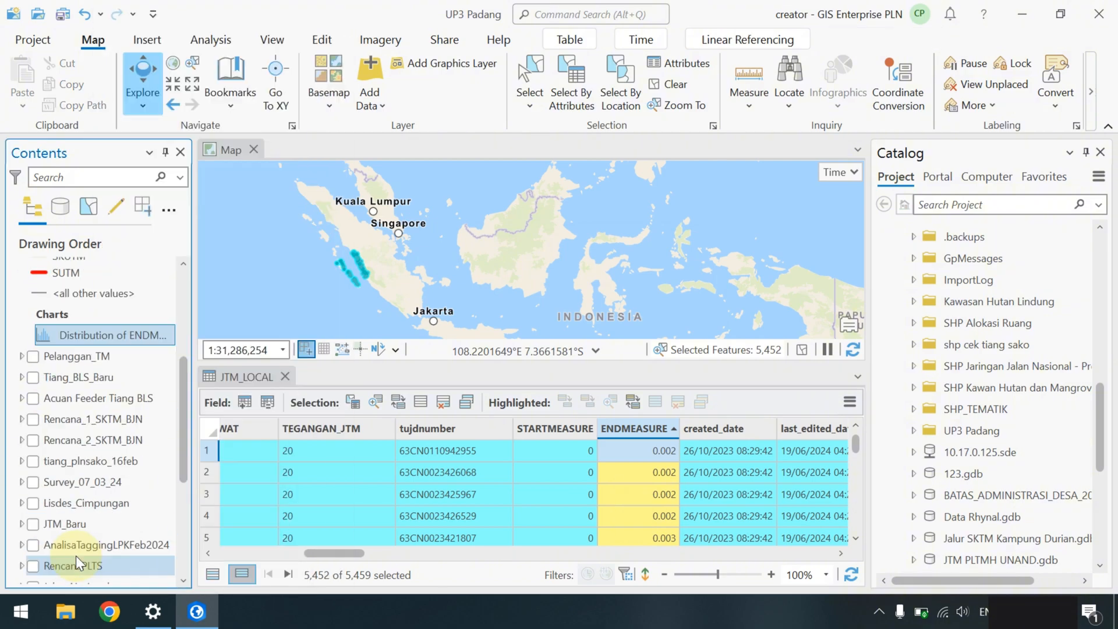
{"action": "scroll", "coordinate": [75, 559], "scroll_direction": "down", "scroll_amount": 5}
{"action": "right_click", "coordinate": [81, 575]}
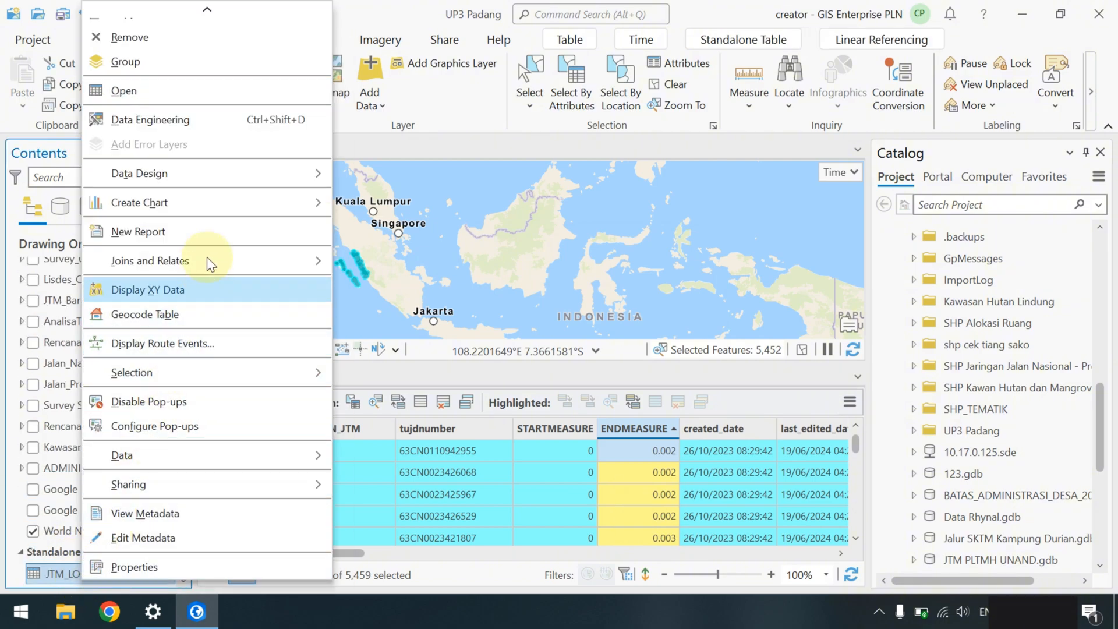
- Open the regenerated JTM_LOCAL_Statistics table, enlarge its pane and review the ten assettype maximums
{"action": "left_click", "coordinate": [232, 94]}
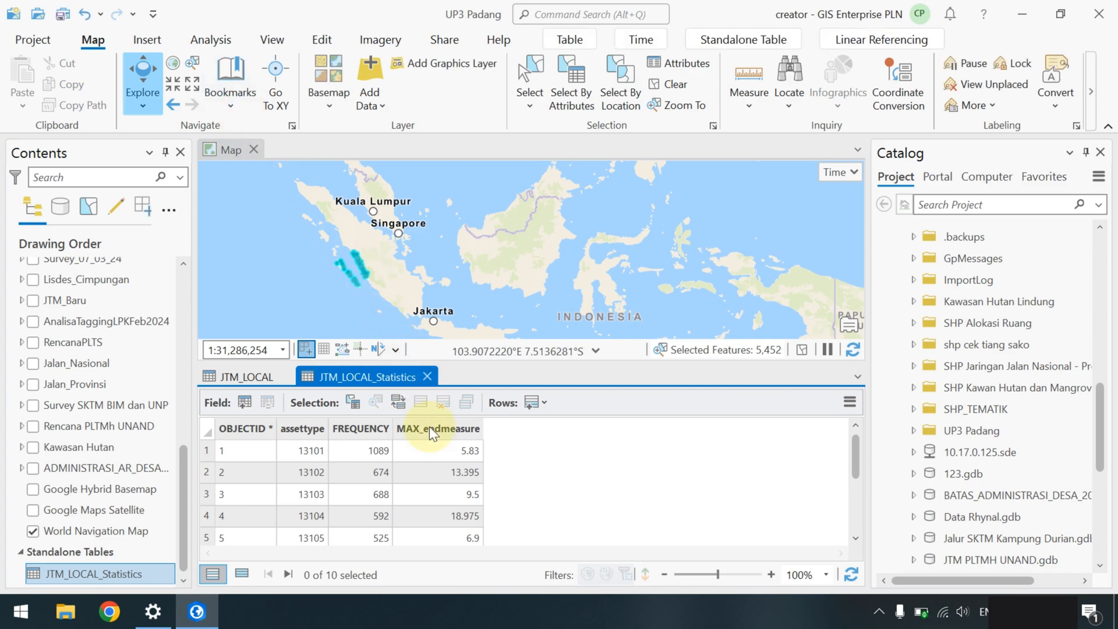
{"action": "scroll", "coordinate": [412, 502], "scroll_direction": "down", "scroll_amount": 2}
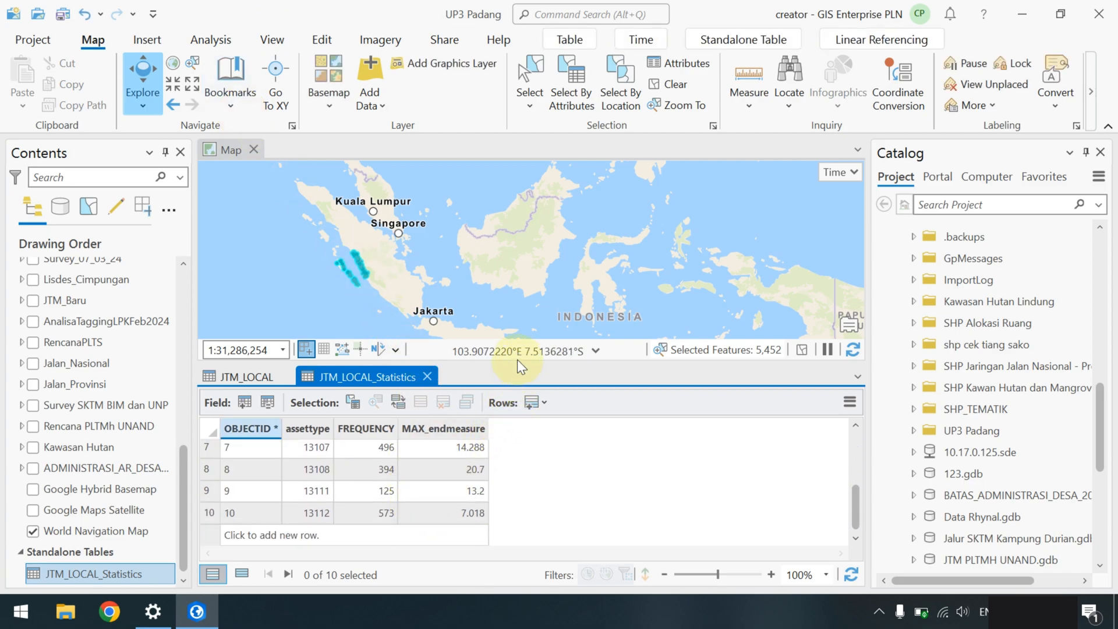
{"action": "left_click_drag", "start_coordinate": [517, 362], "coordinate": [517, 290]}
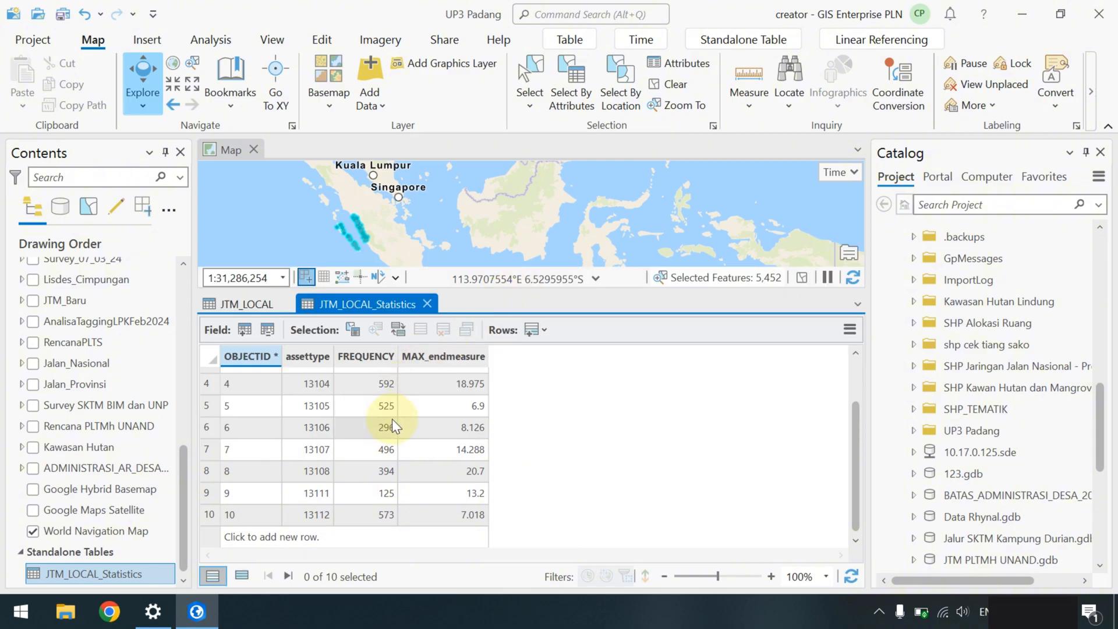
{"action": "scroll", "coordinate": [392, 418], "scroll_direction": "up", "scroll_amount": 2}
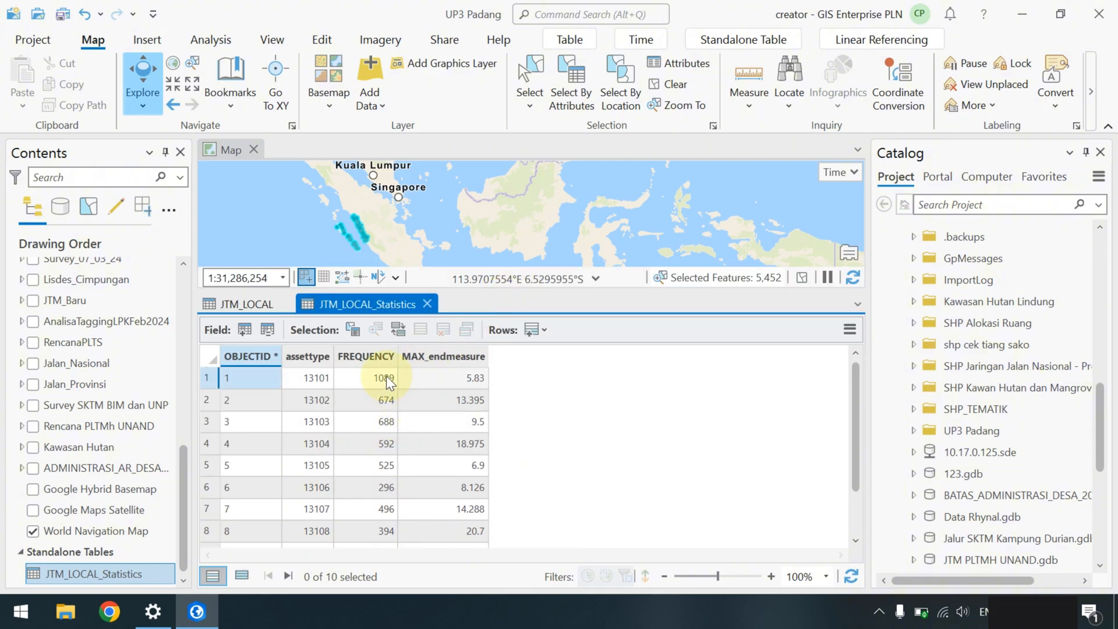
{"action": "left_click", "coordinate": [308, 380]}
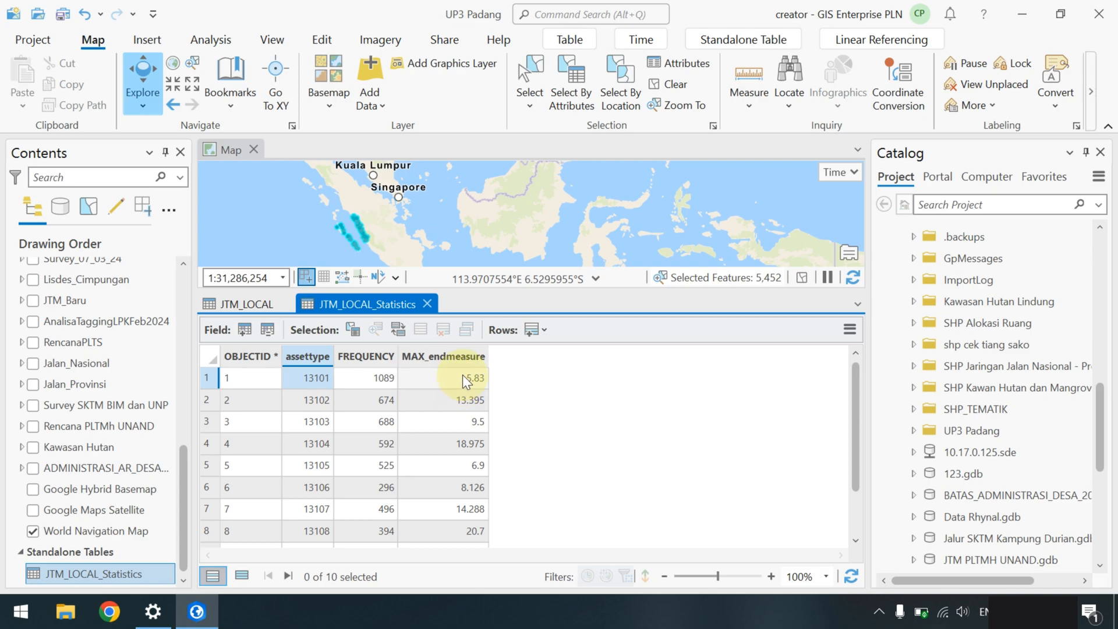
{"action": "left_click", "coordinate": [442, 379]}
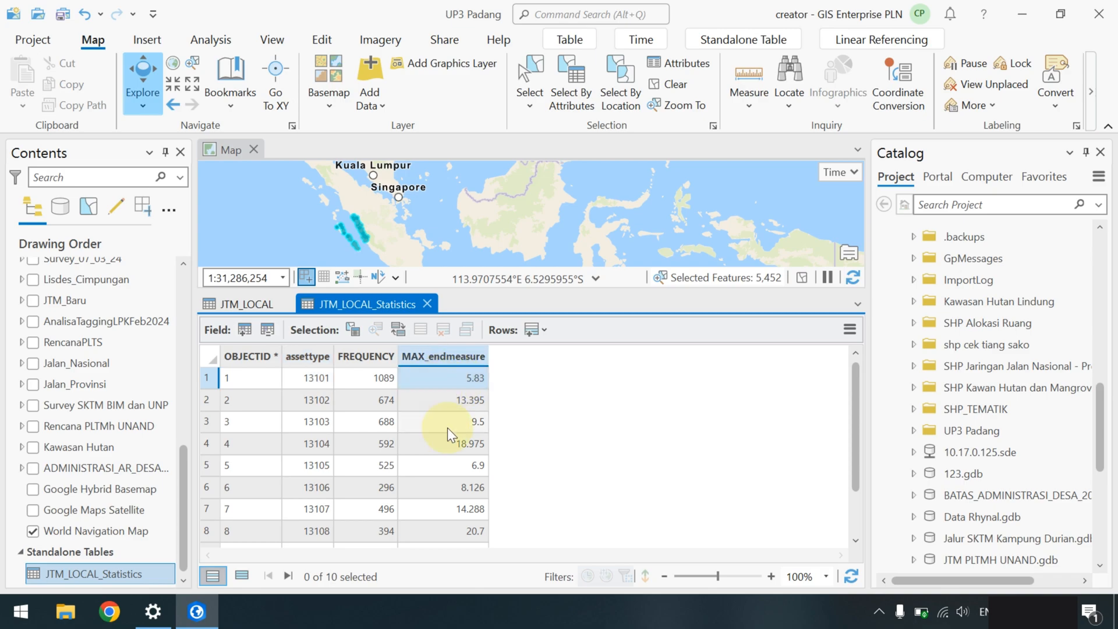
{"action": "left_click", "coordinate": [451, 531]}
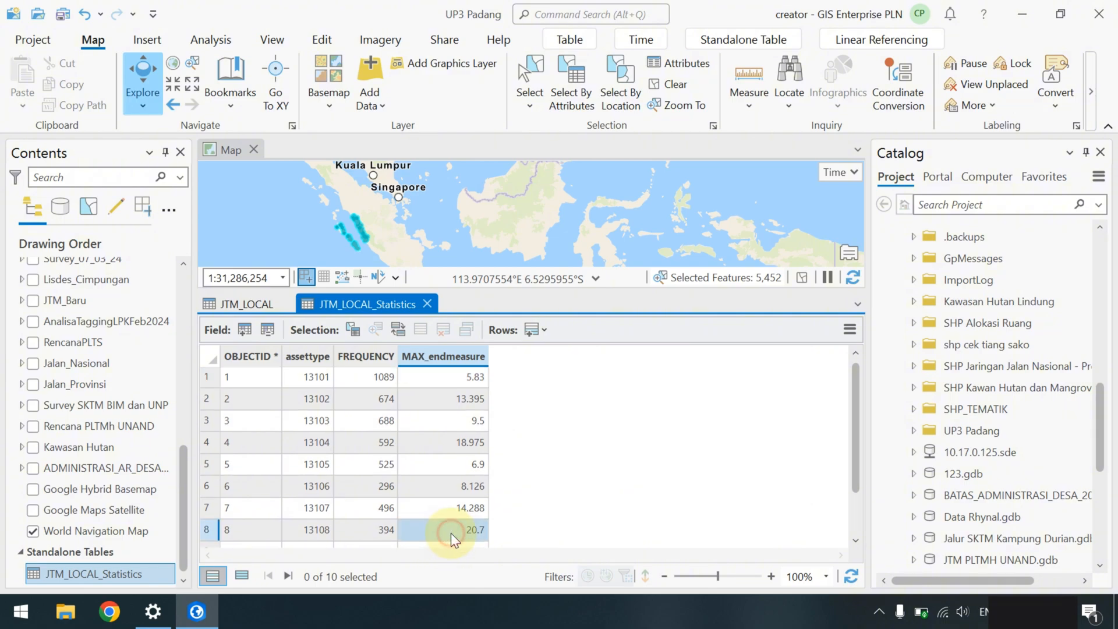
{"action": "scroll", "coordinate": [451, 532], "scroll_direction": "down", "scroll_amount": 1}
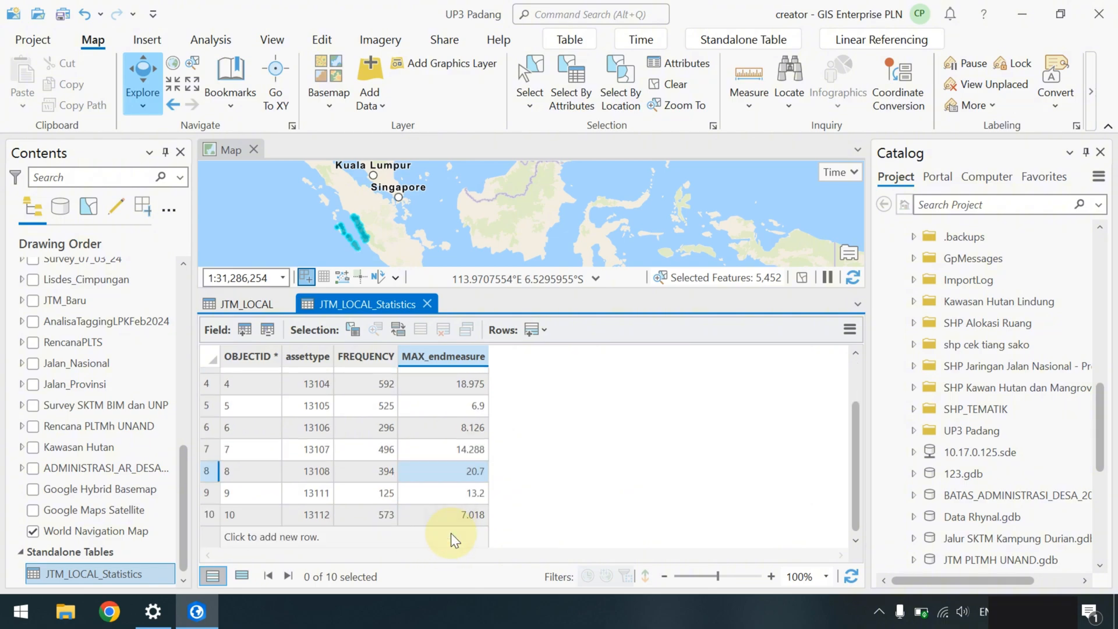
- Select the assettype 13108 record with the highest maximum of 20.7, then close the table
{"action": "left_click", "coordinate": [209, 469]}
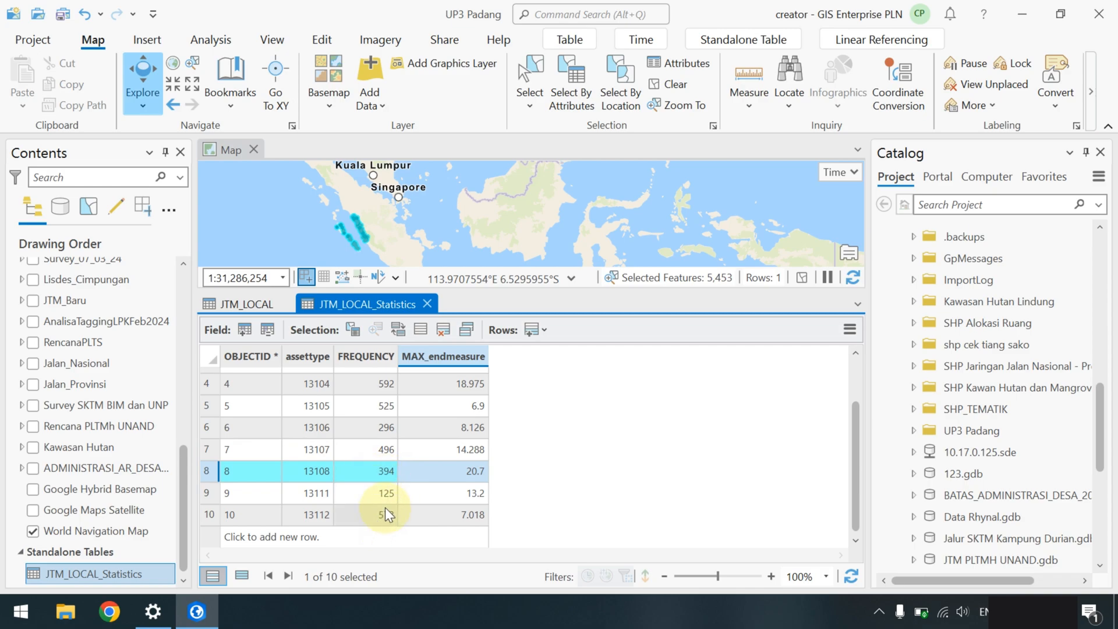
{"action": "scroll", "coordinate": [382, 509], "scroll_direction": "up", "scroll_amount": 2}
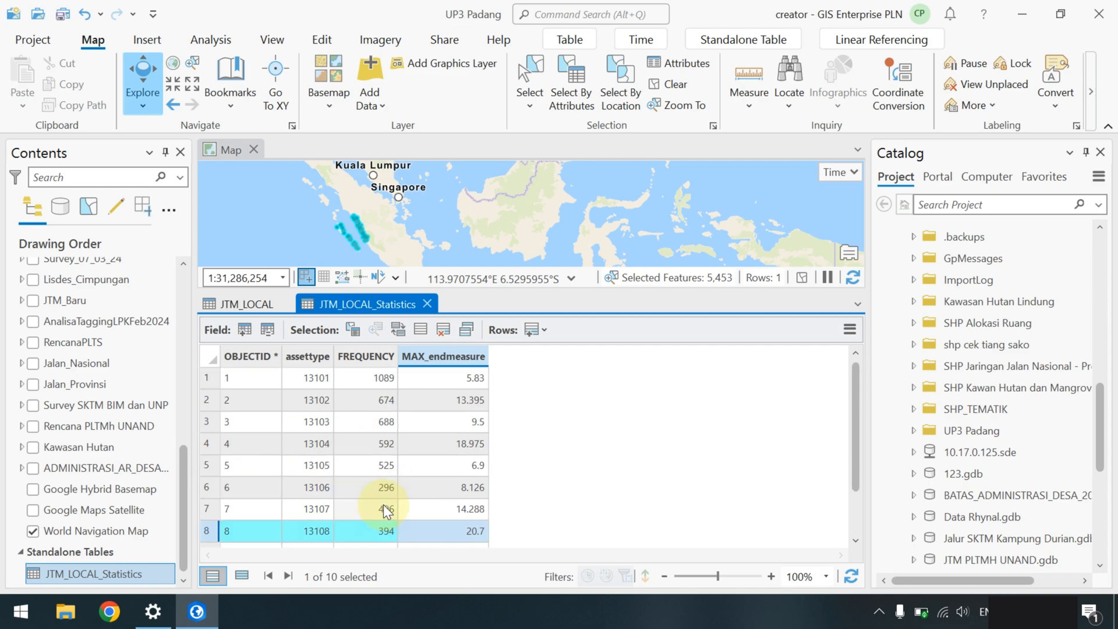
{"action": "scroll", "coordinate": [388, 411], "scroll_direction": "down", "scroll_amount": 2}
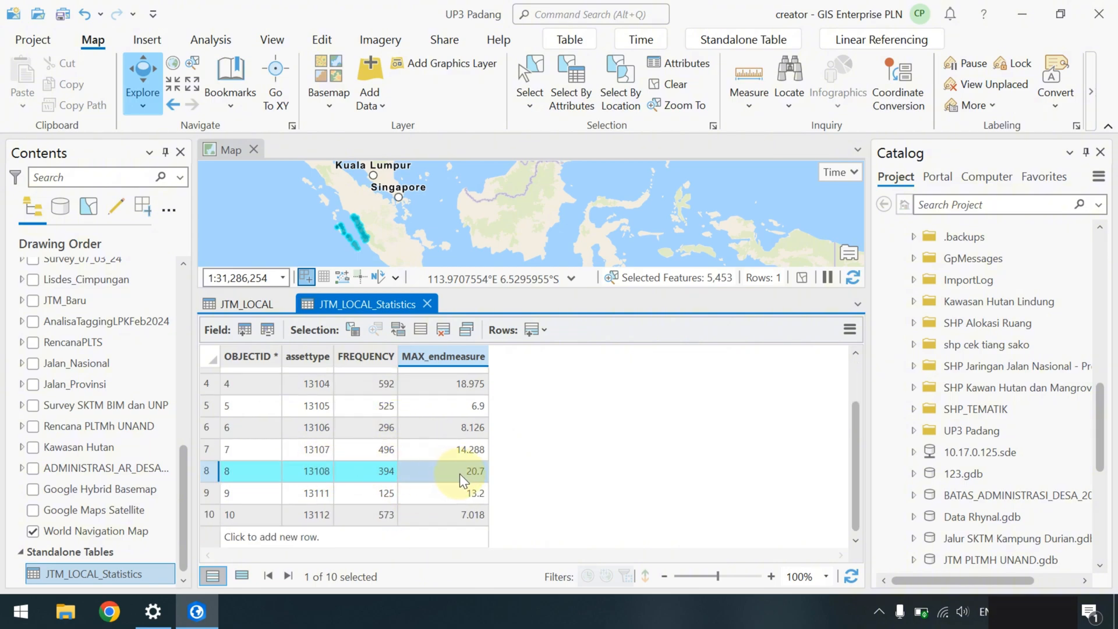
{"action": "scroll", "coordinate": [471, 422], "scroll_direction": "up", "scroll_amount": 2}
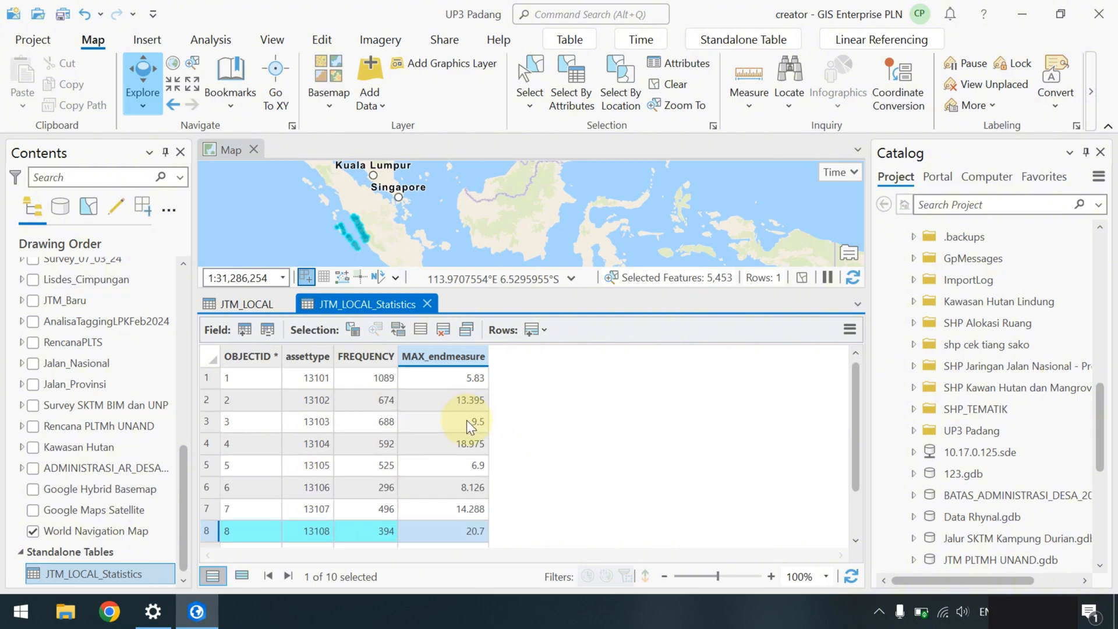
{"action": "left_click", "coordinate": [428, 304]}
- Run Summary Statistics for the Mean of ENDMEASURE with assettype as the case field
{"action": "right_click", "coordinate": [641, 355]}
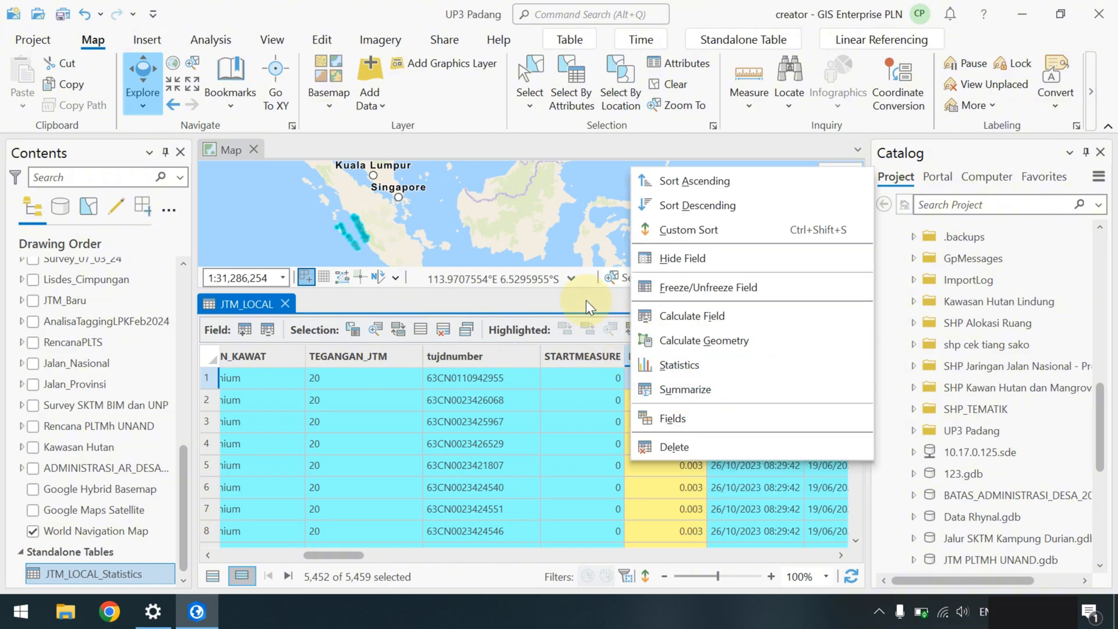
{"action": "left_click", "coordinate": [679, 390]}
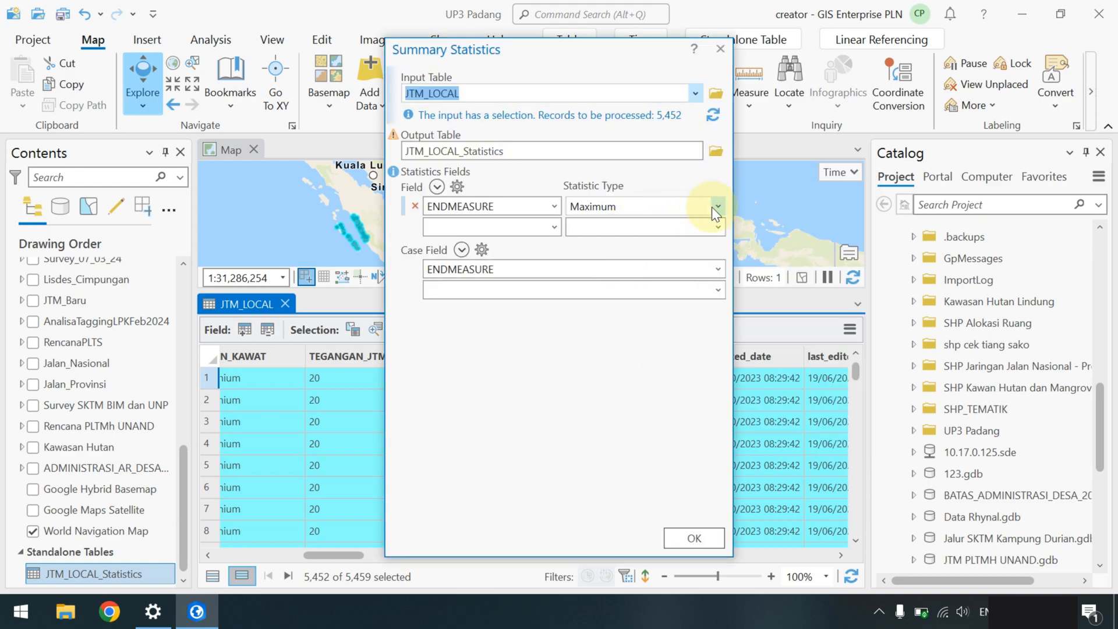
{"action": "left_click", "coordinate": [717, 207]}
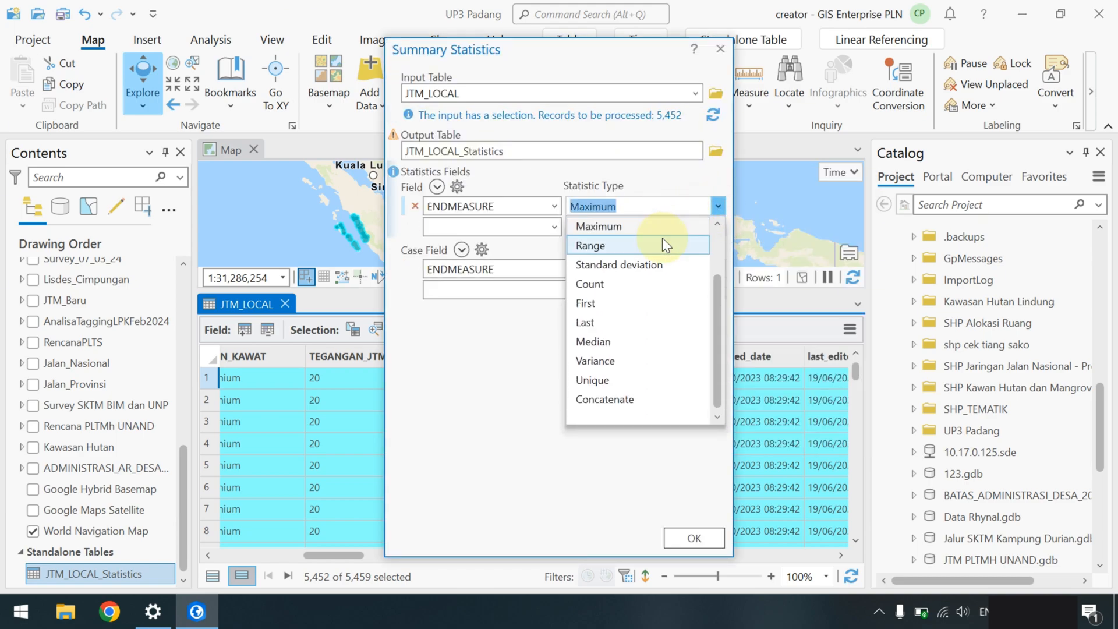
{"action": "scroll", "coordinate": [620, 269], "scroll_direction": "up", "scroll_amount": 1}
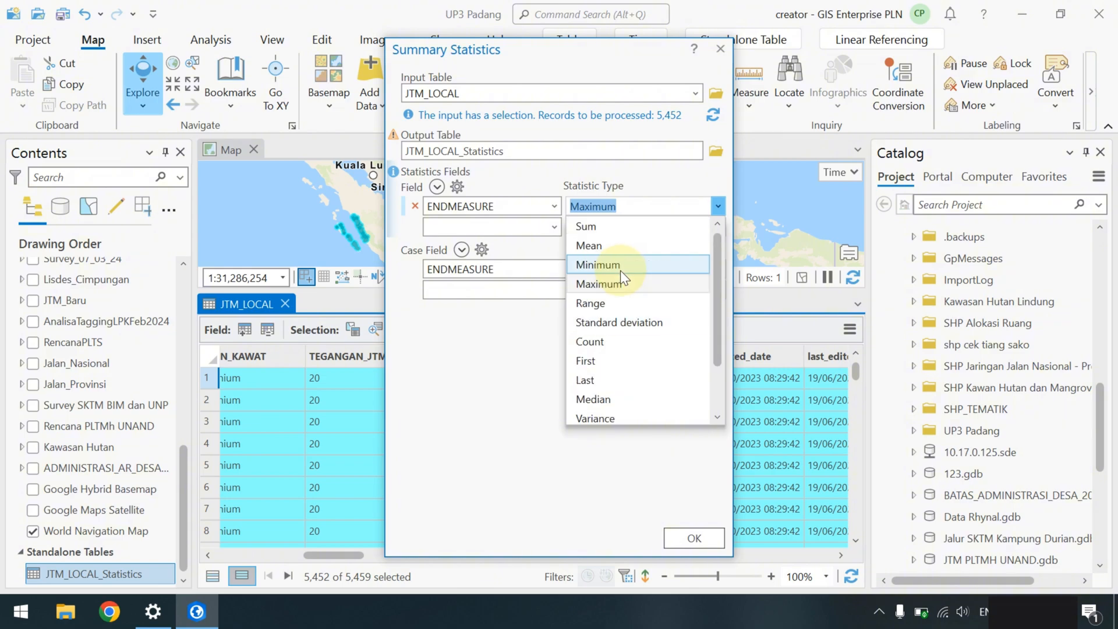
{"action": "left_click", "coordinate": [611, 244]}
{"action": "left_click", "coordinate": [717, 269]}
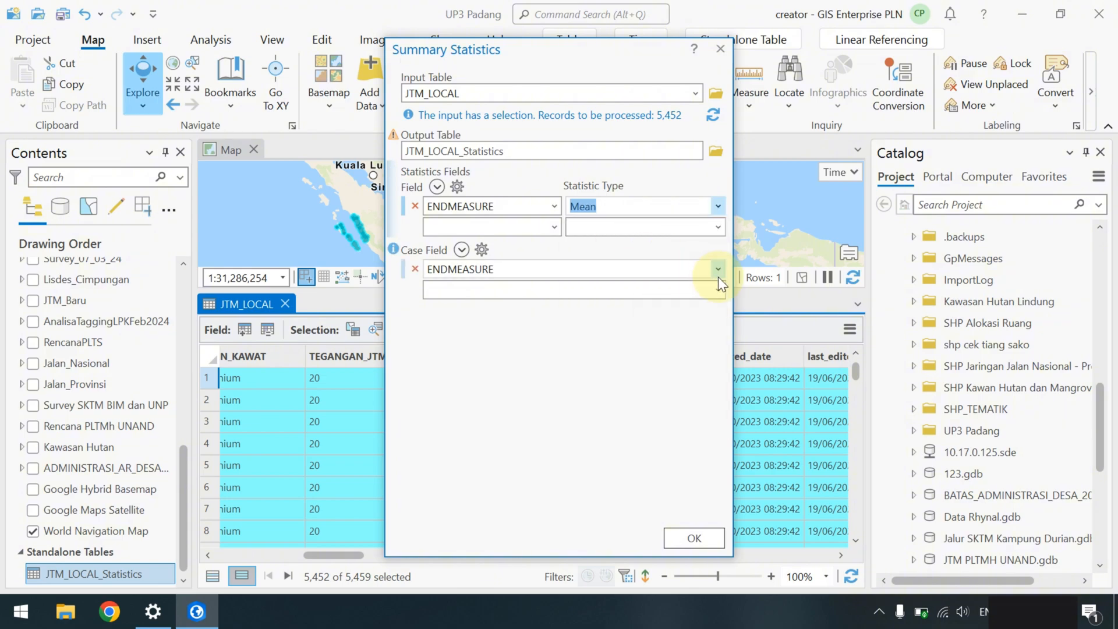
{"action": "scroll", "coordinate": [561, 312], "scroll_direction": "up", "scroll_amount": 8}
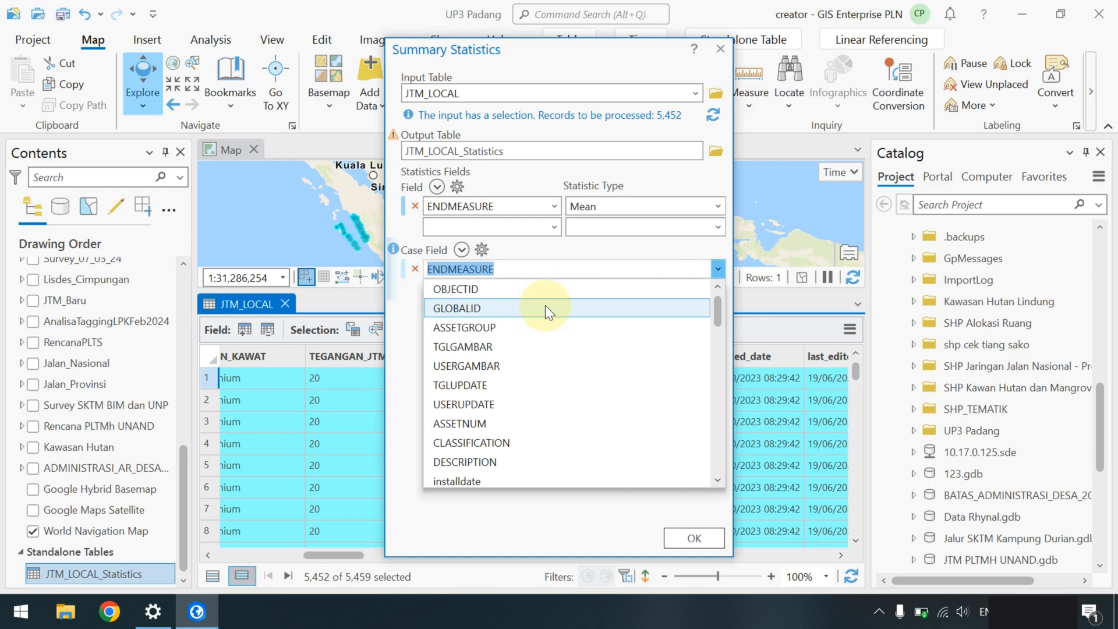
{"action": "type", "text": "ass"}
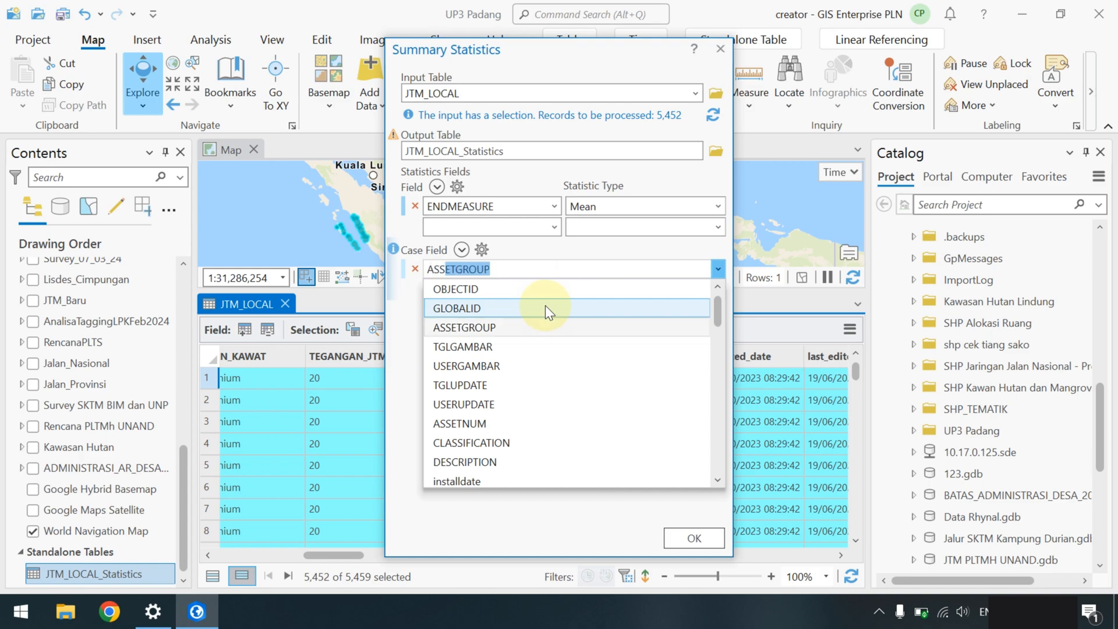
{"action": "type", "text": "ettype"}
{"action": "left_click", "coordinate": [473, 464]}
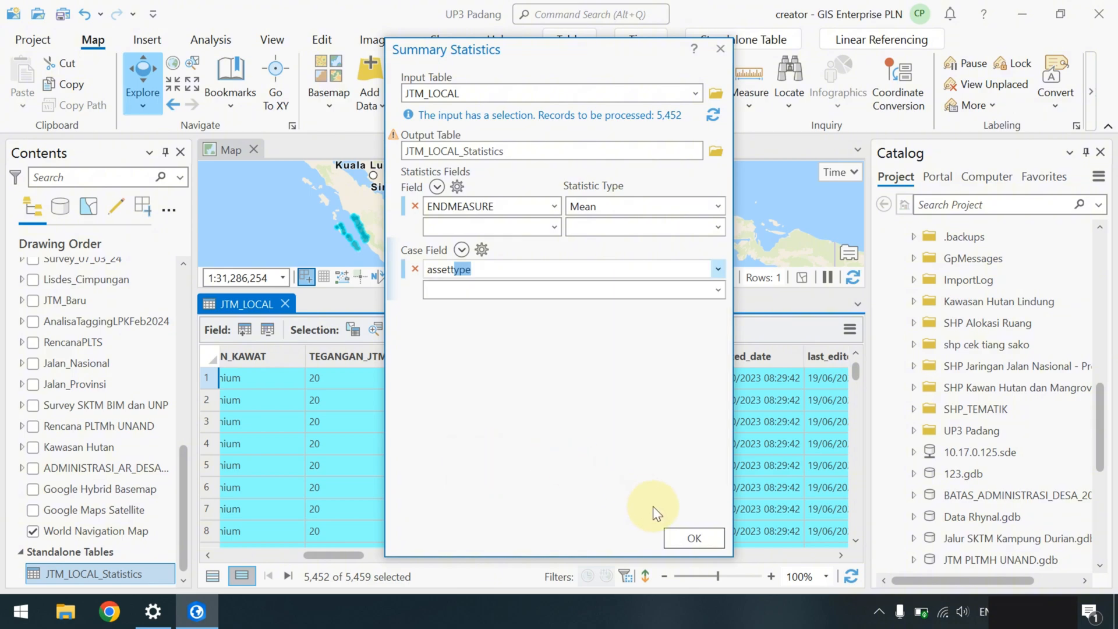
{"action": "left_click", "coordinate": [689, 536]}
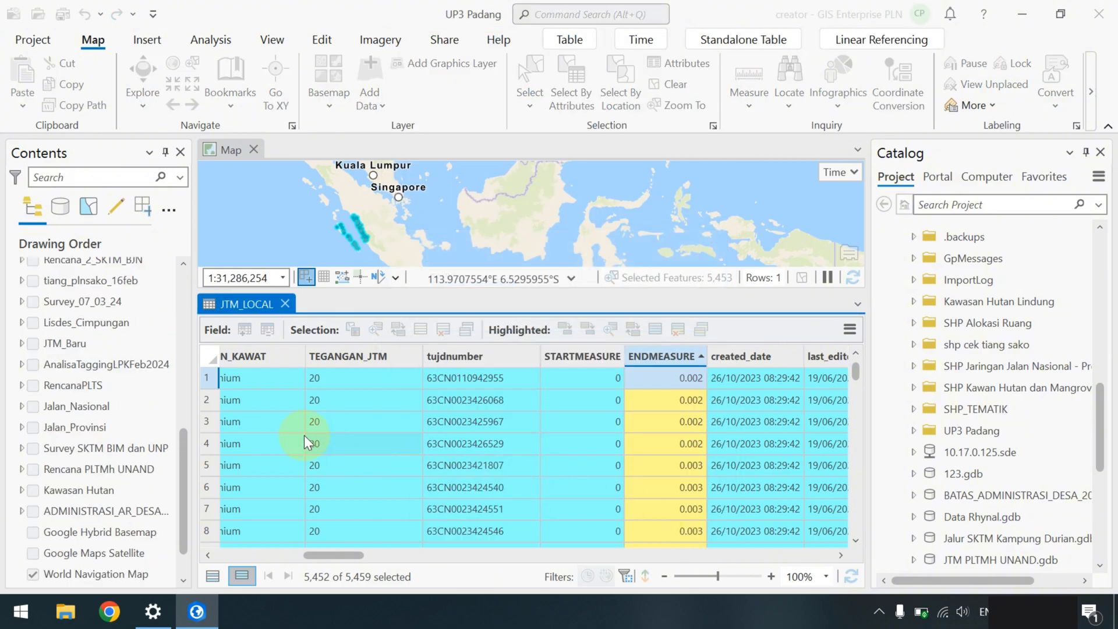
- Open the JTM_LOCAL_Statistics table from Standalone Tables
{"action": "right_click", "coordinate": [131, 466]}
{"action": "left_click", "coordinate": [117, 452]}
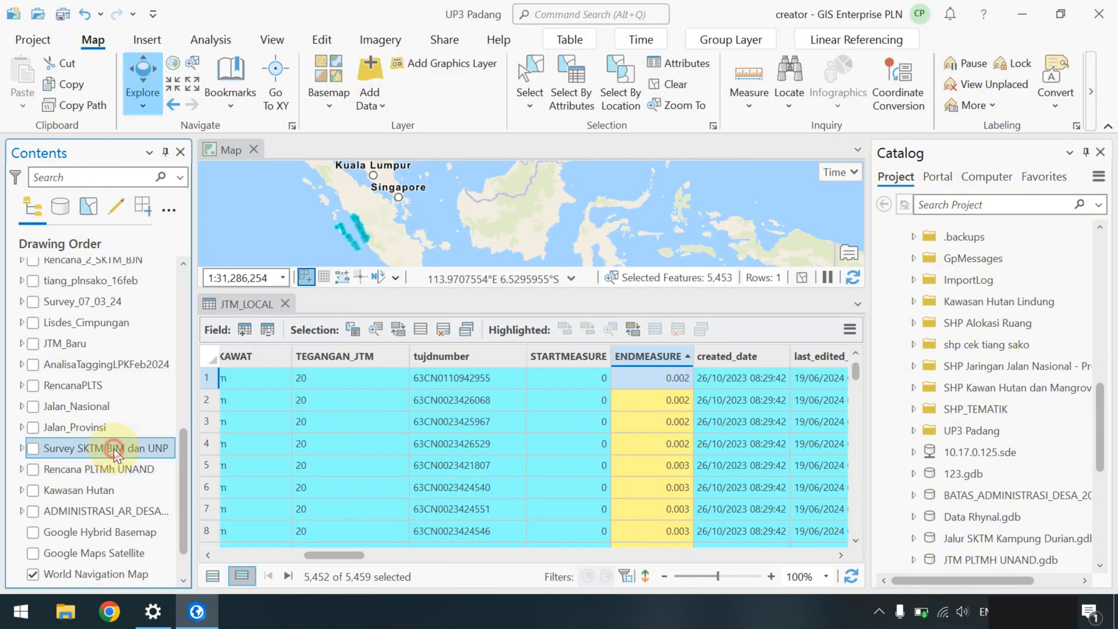
{"action": "scroll", "coordinate": [120, 475], "scroll_direction": "down", "scroll_amount": 1}
{"action": "right_click", "coordinate": [120, 573]}
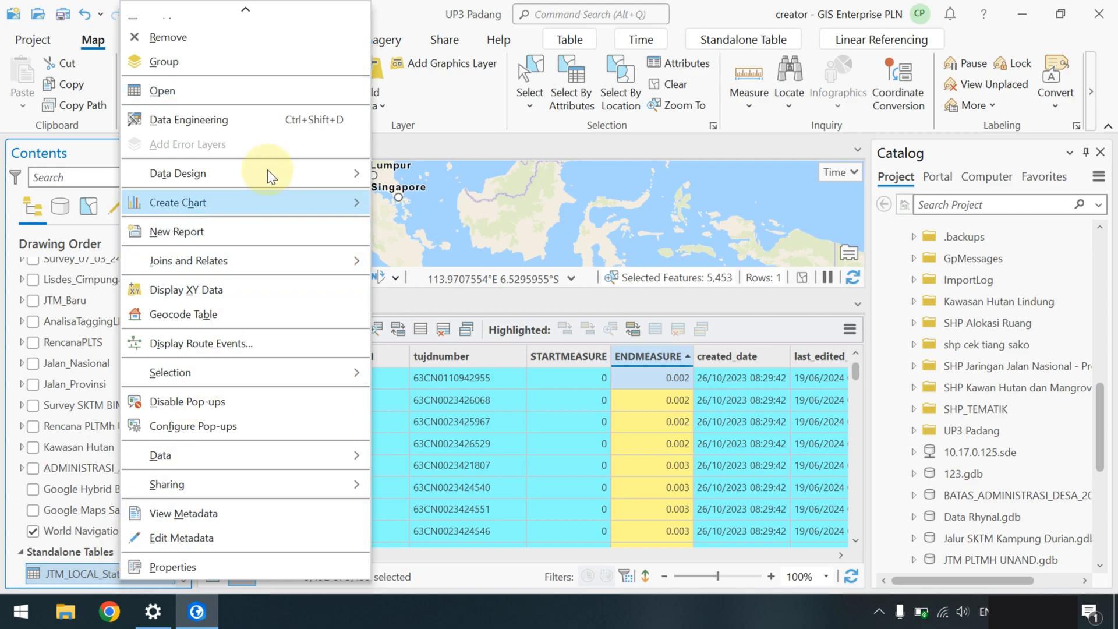
{"action": "left_click", "coordinate": [269, 89]}
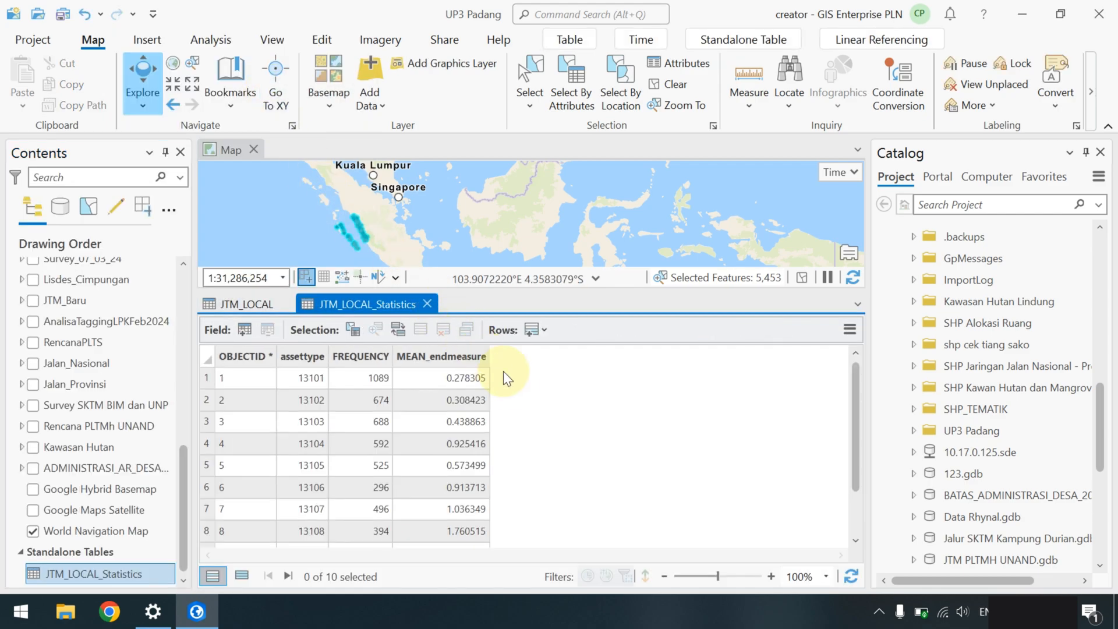
- Review the FREQUENCY and MEAN_endmeasure values for assettypes such as 13101 and 13108
{"action": "scroll", "coordinate": [505, 438], "scroll_direction": "down", "scroll_amount": 1}
{"action": "scroll", "coordinate": [481, 459], "scroll_direction": "up", "scroll_amount": 1}
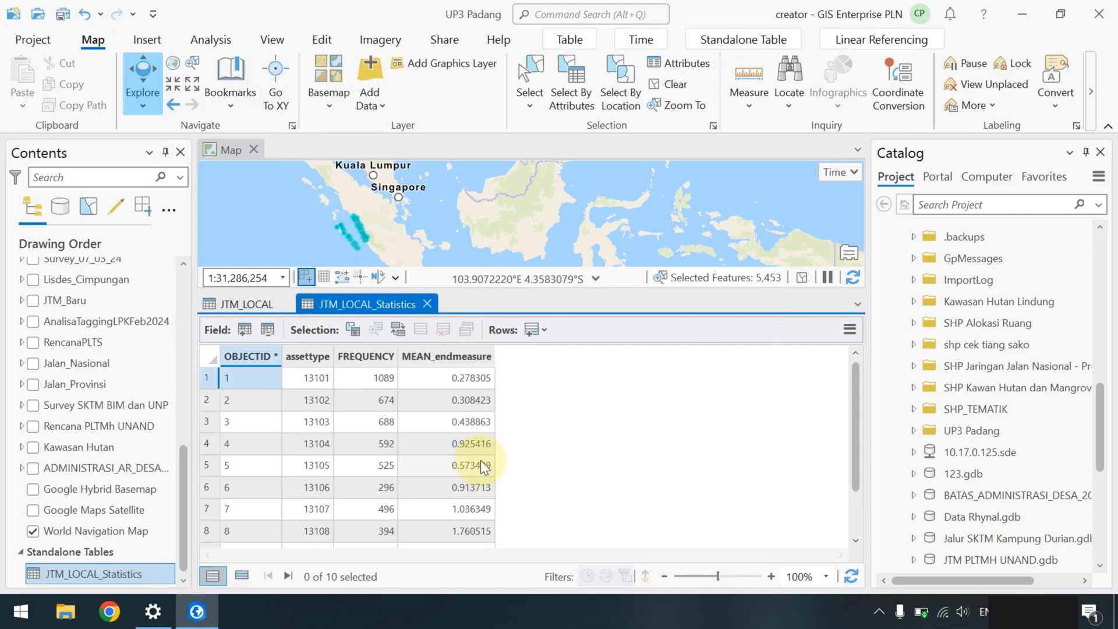
{"action": "scroll", "coordinate": [478, 400], "scroll_direction": "down", "scroll_amount": 1}
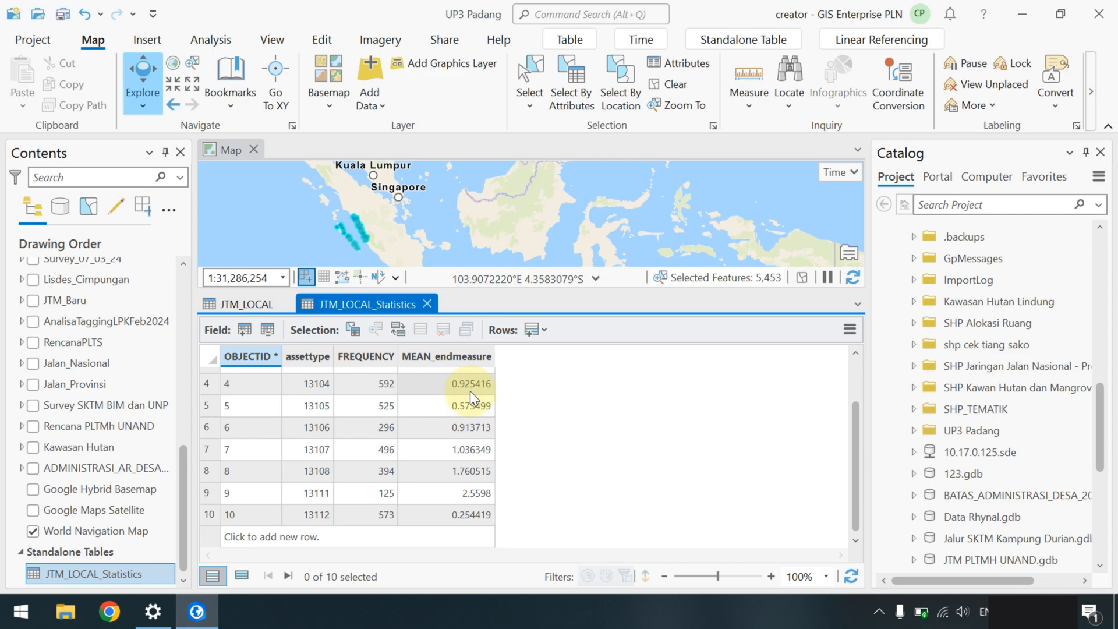
{"action": "scroll", "coordinate": [464, 398], "scroll_direction": "up", "scroll_amount": 1}
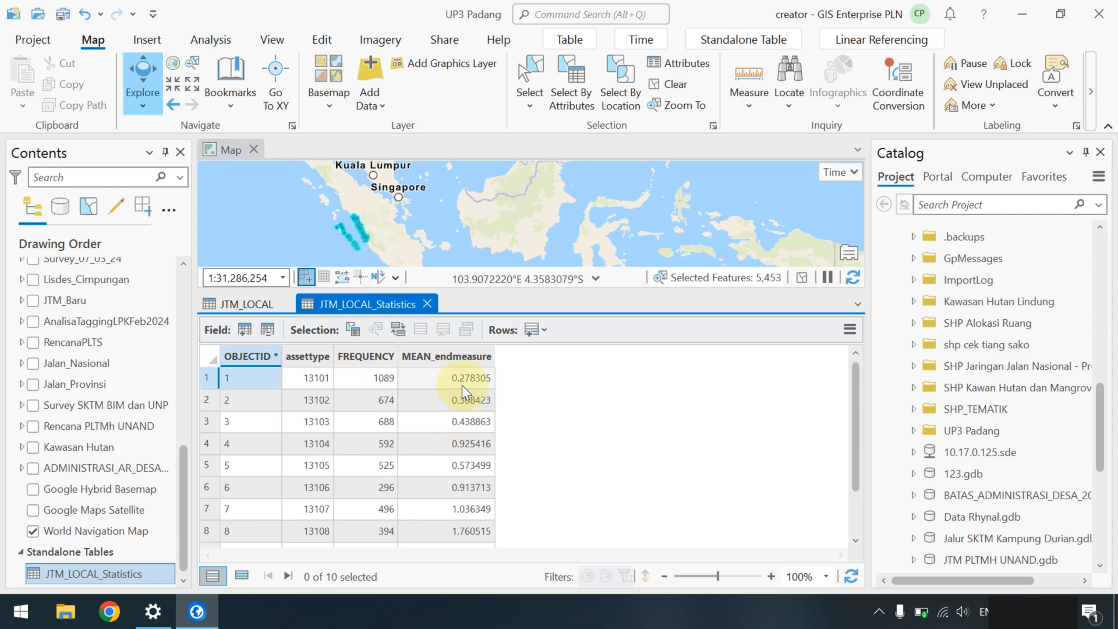
{"action": "left_click", "coordinate": [379, 373]}
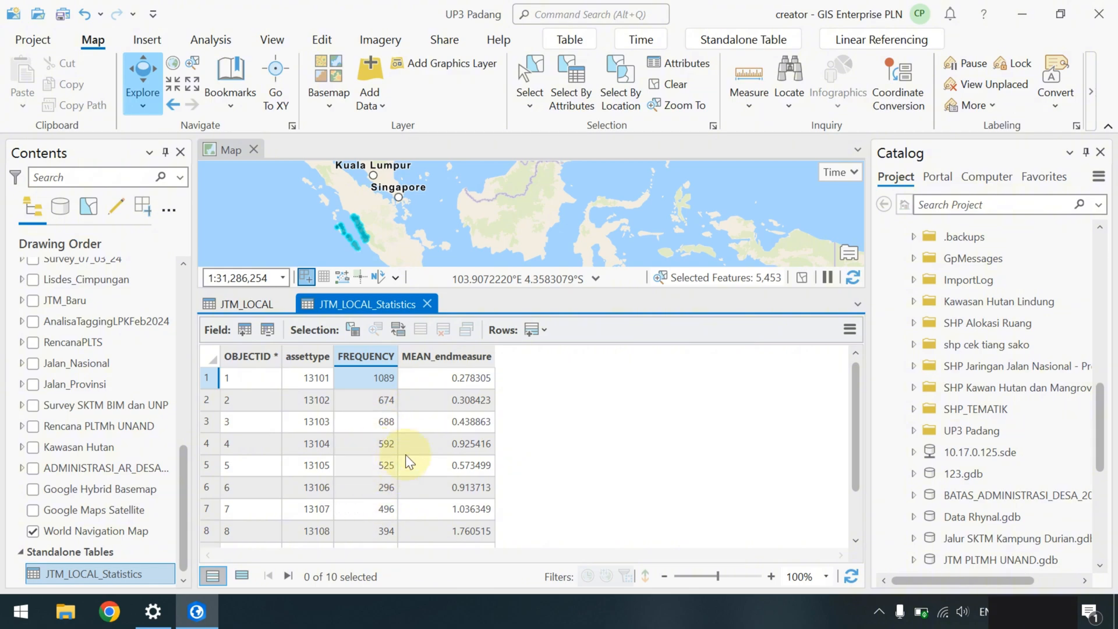
{"action": "left_click", "coordinate": [472, 375]}
{"action": "scroll", "coordinate": [482, 470], "scroll_direction": "down", "scroll_amount": 1}
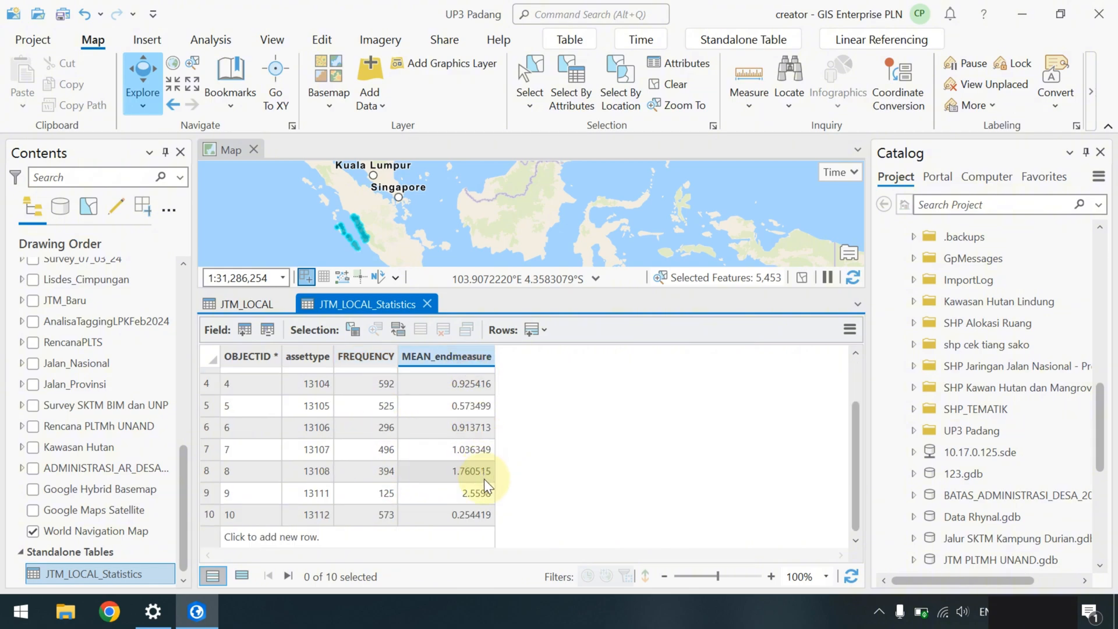
{"action": "left_click", "coordinate": [477, 468]}
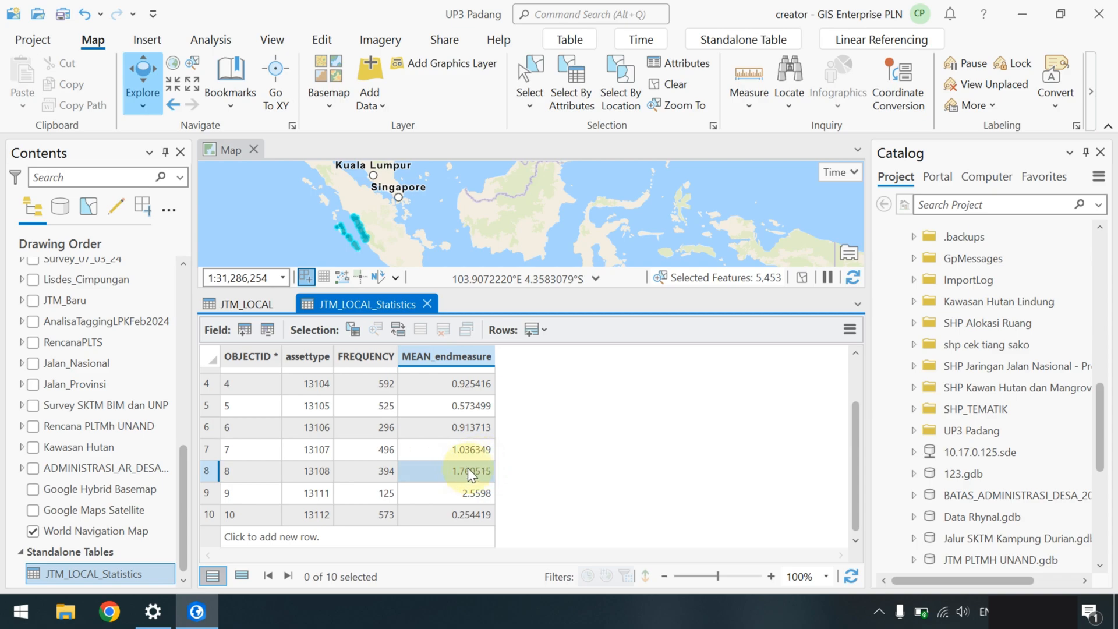
{"action": "left_click", "coordinate": [206, 470]}
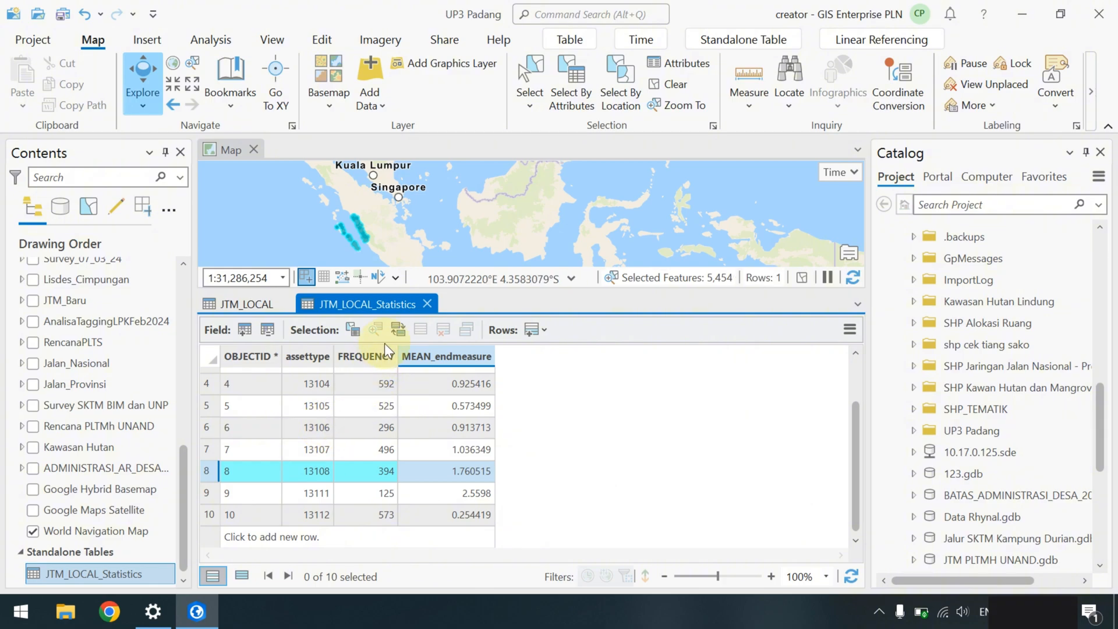
- Close the JTM_LOCAL_Statistics tab, returning to the JTM_LOCAL table's ENDMEASURE column
{"action": "left_click", "coordinate": [427, 304]}
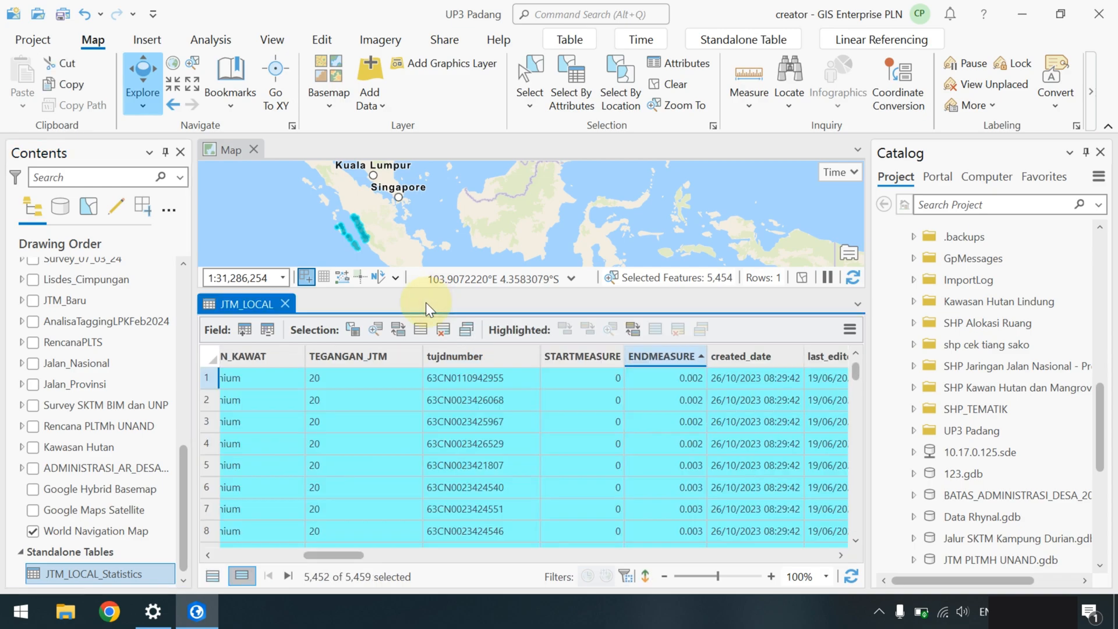
{"action": "right_click", "coordinate": [665, 361]}
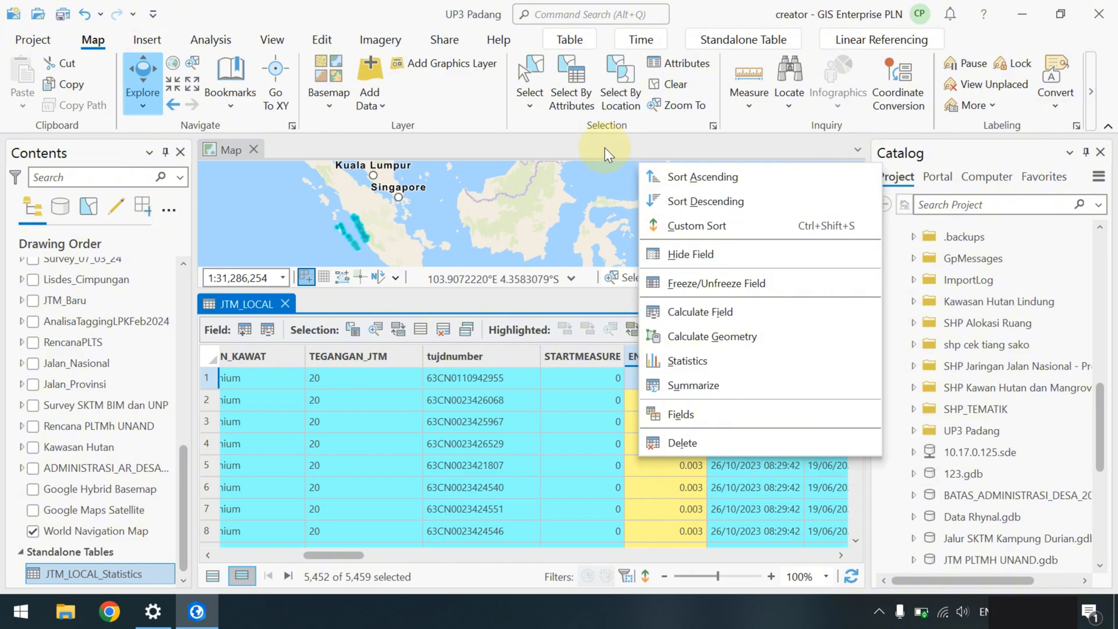
{"action": "left_click", "coordinate": [548, 142]}
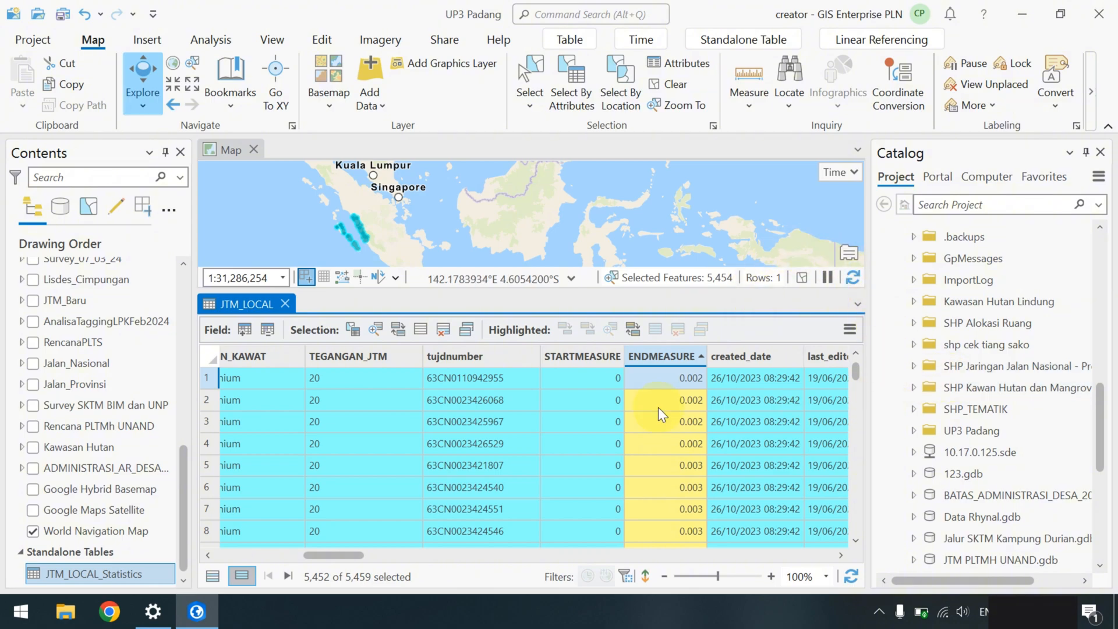
- Close the JTM_LOCAL attribute table and clear the line selection to 0 selected features
{"action": "left_click", "coordinate": [285, 303]}
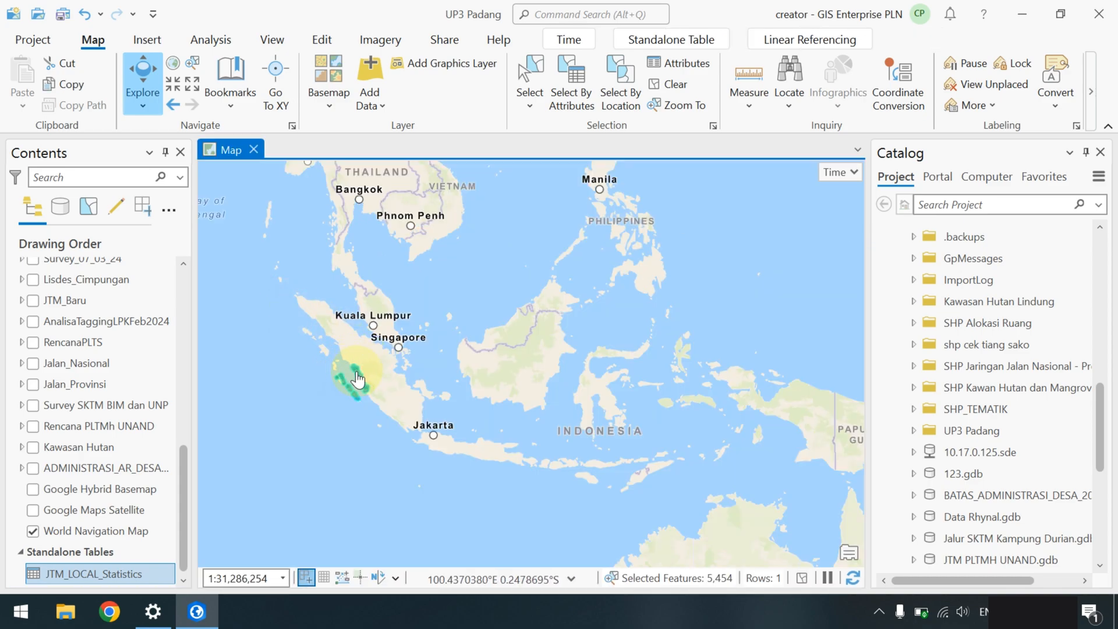
{"action": "scroll", "coordinate": [355, 376], "scroll_direction": "up", "scroll_amount": 2}
{"action": "scroll", "coordinate": [402, 384], "scroll_direction": "down", "scroll_amount": 2}
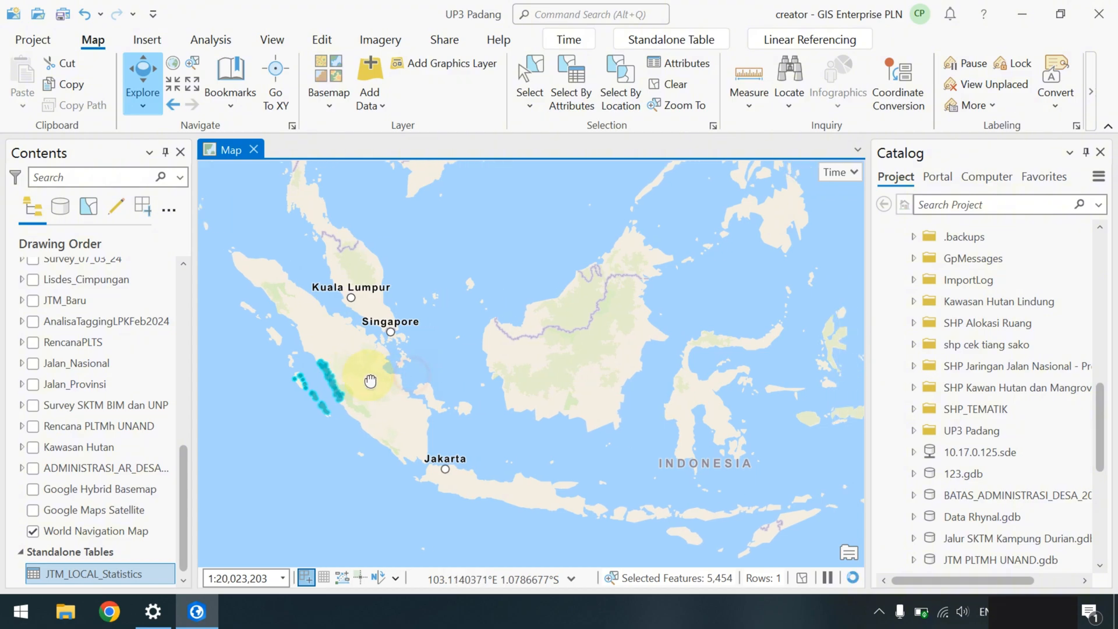
{"action": "left_click_drag", "start_coordinate": [399, 382], "coordinate": [390, 365]}
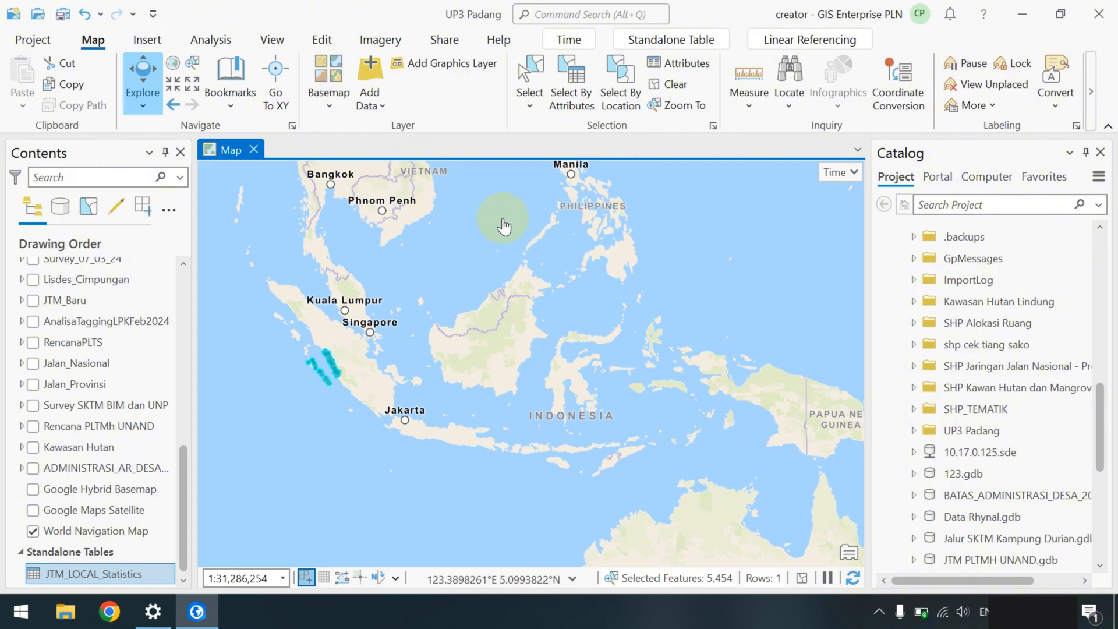
{"action": "left_click", "coordinate": [322, 39]}
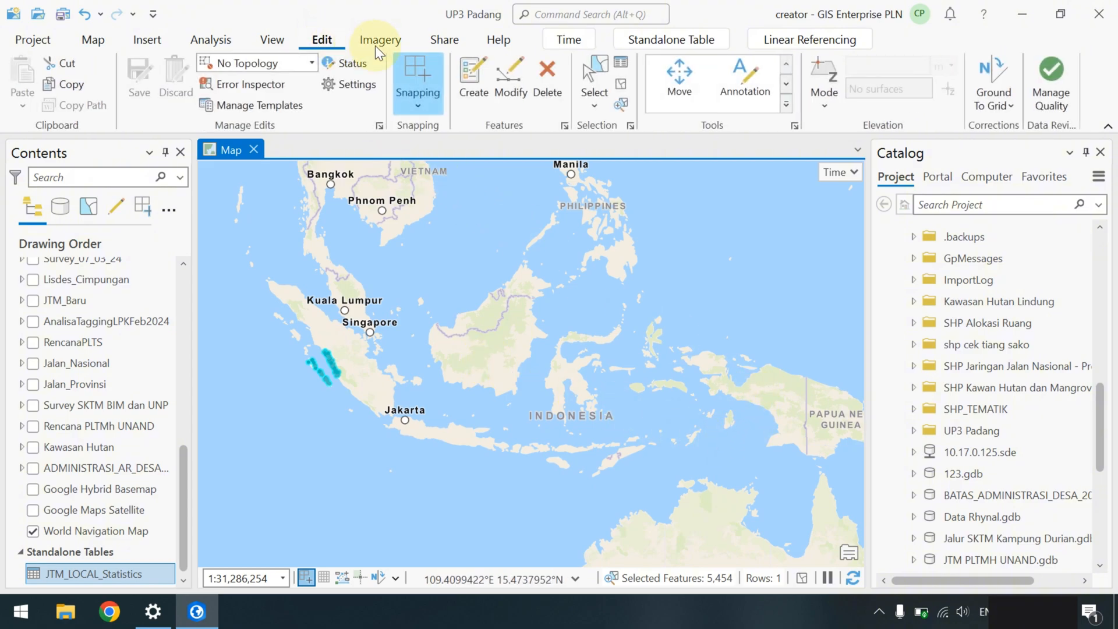
{"action": "left_click", "coordinate": [618, 85]}
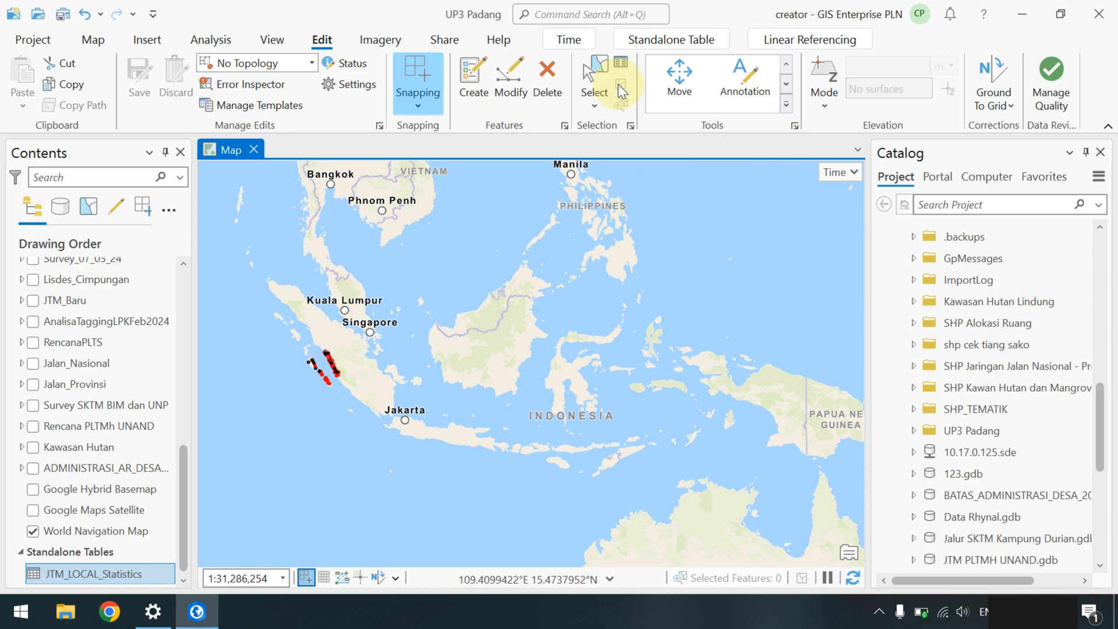